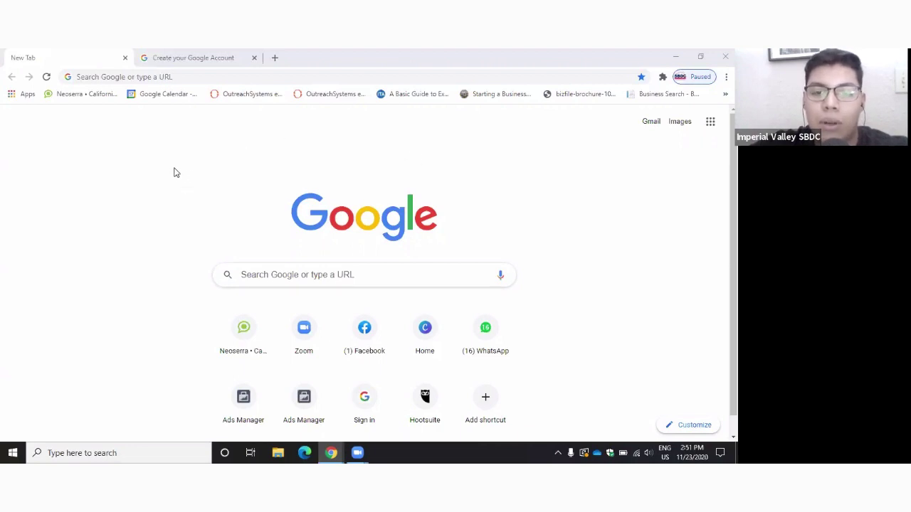
Step: Search Google for iv sbdc using the recent-search suggestion
click(294, 274)
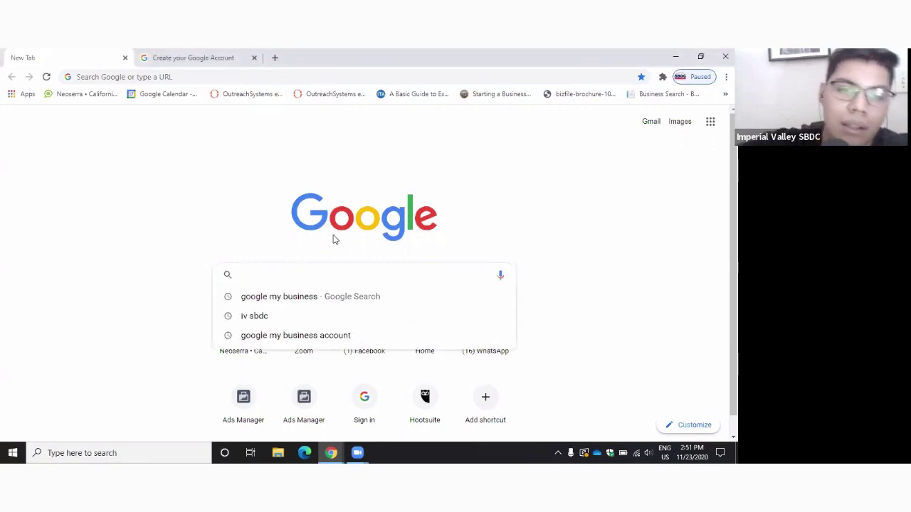
click(260, 322)
click(260, 322)
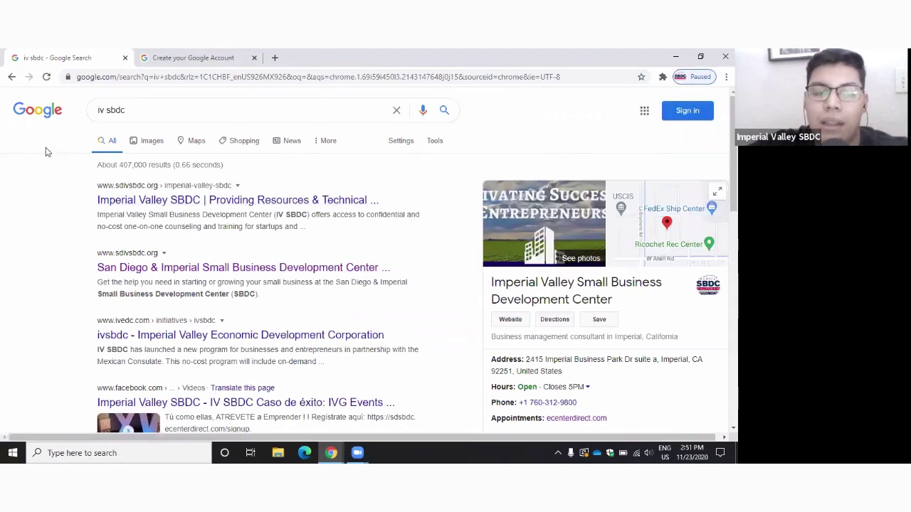
drag(136, 111, 97, 111)
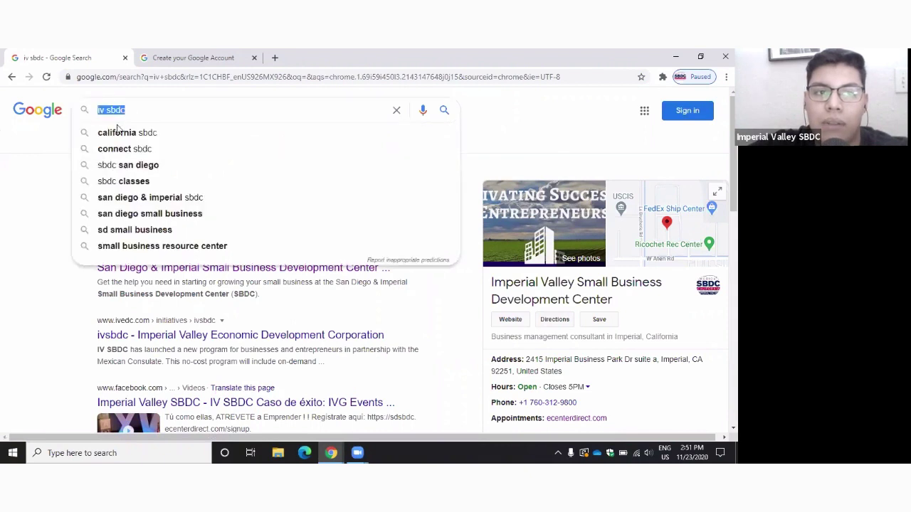
click(2, 208)
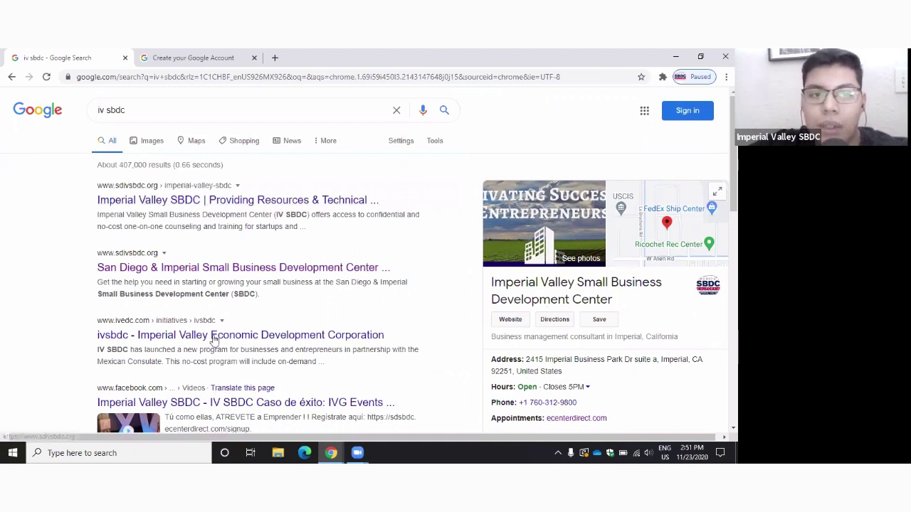
Step: Examine the Imperial Valley Small Business Development Center business profile, including its address, expanded weekly hours, reviews and profiles sections
scroll(518, 239, down, 1)
scroll(569, 242, up, 1)
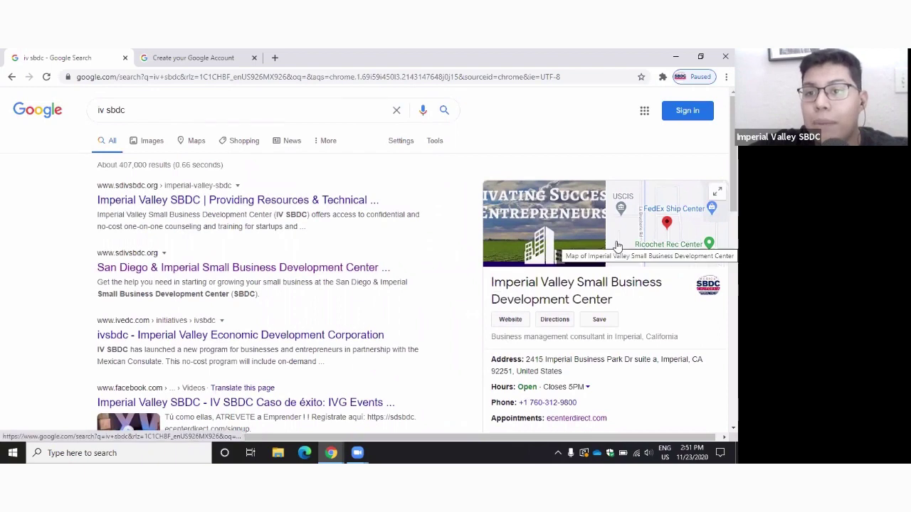
scroll(484, 222, down, 1)
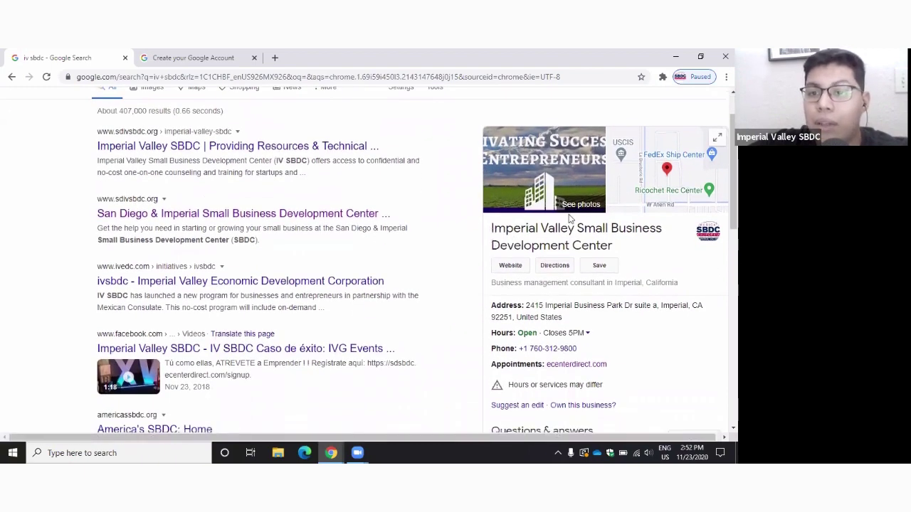
scroll(566, 248, down, 1)
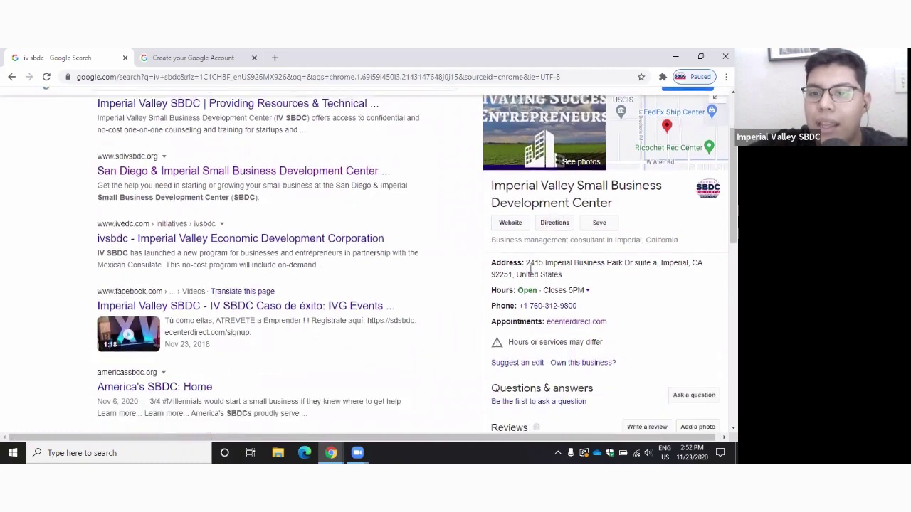
click(587, 279)
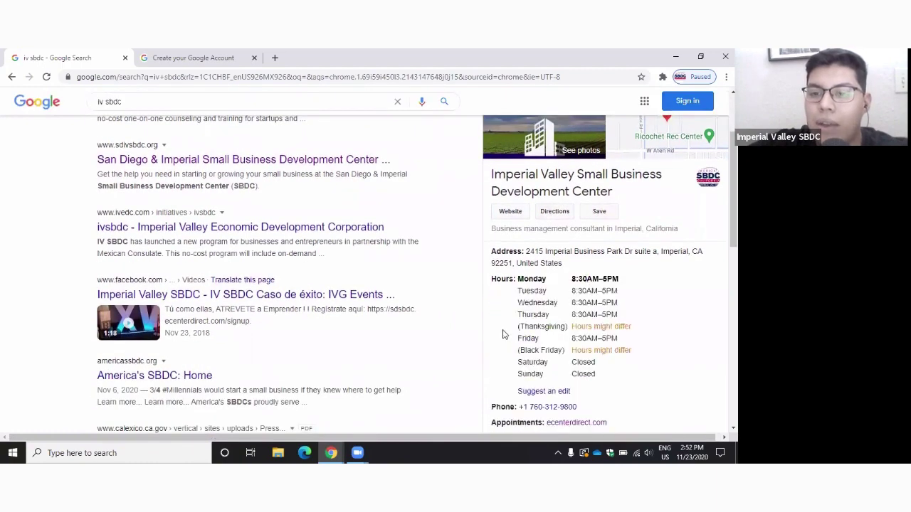
scroll(504, 331, down, 2)
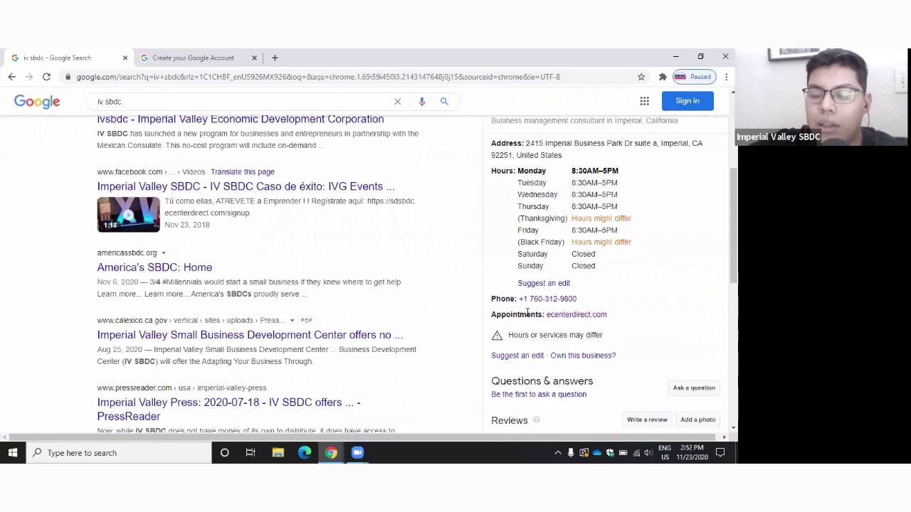
scroll(532, 302, down, 4)
scroll(534, 245, down, 2)
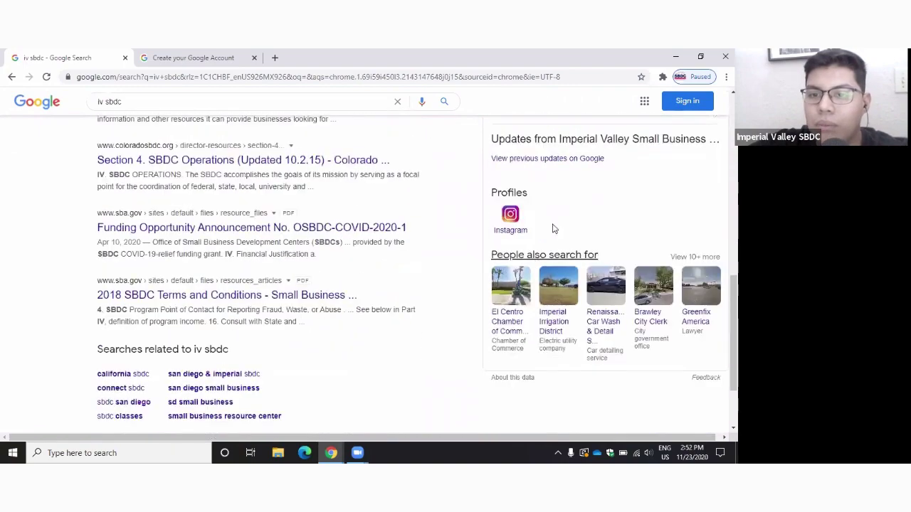
scroll(558, 270, up, 2)
scroll(563, 294, up, 6)
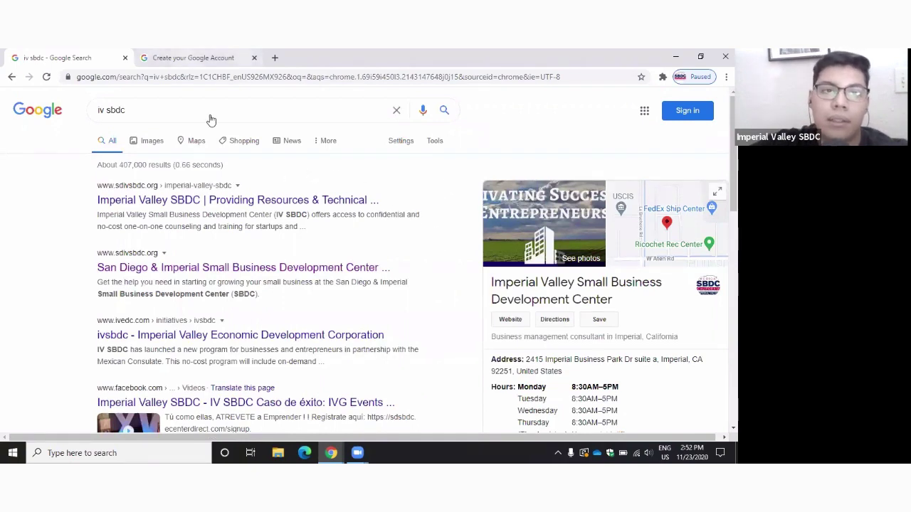
Step: Switch to the Google Account sign-up page and submit the filled-in name, username and password form
key(ctrl+Tab)
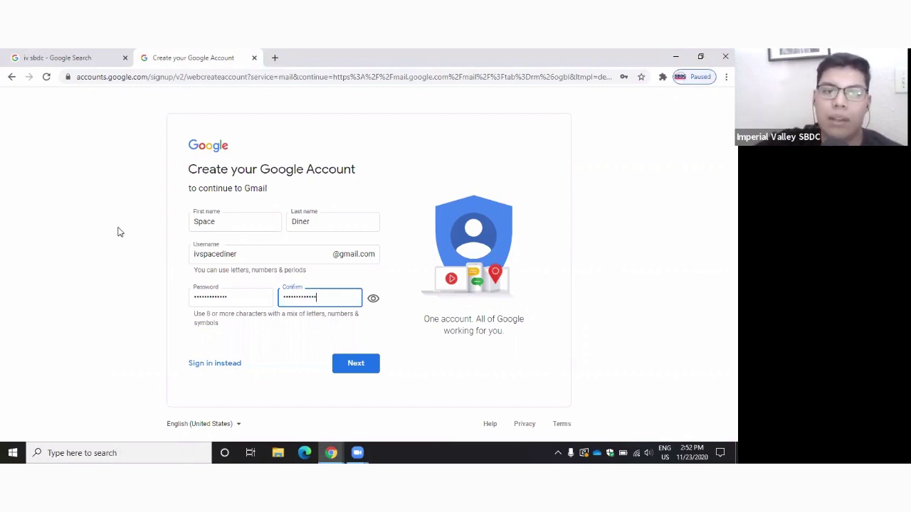
click(86, 57)
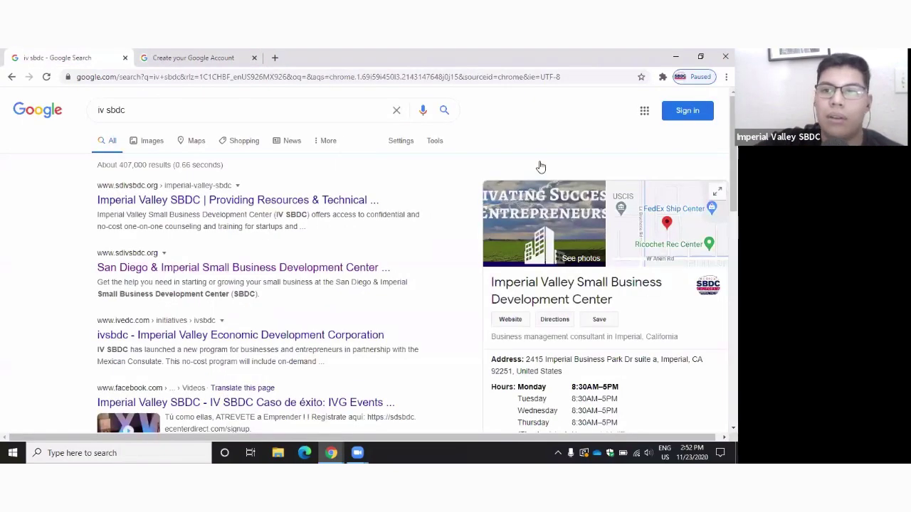
click(246, 62)
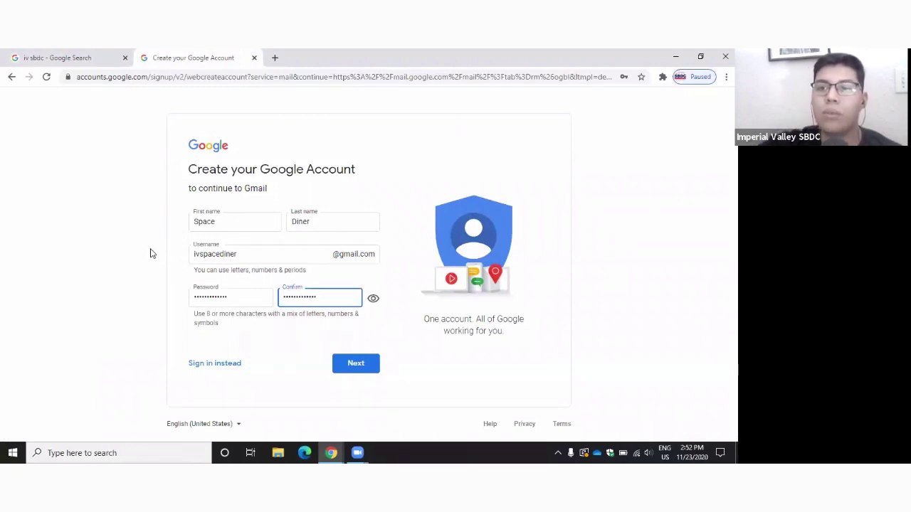
click(128, 213)
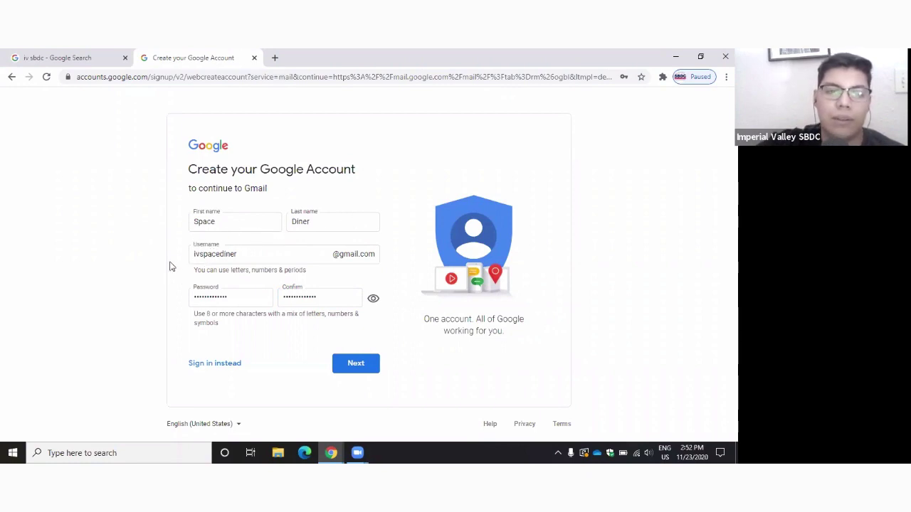
click(345, 364)
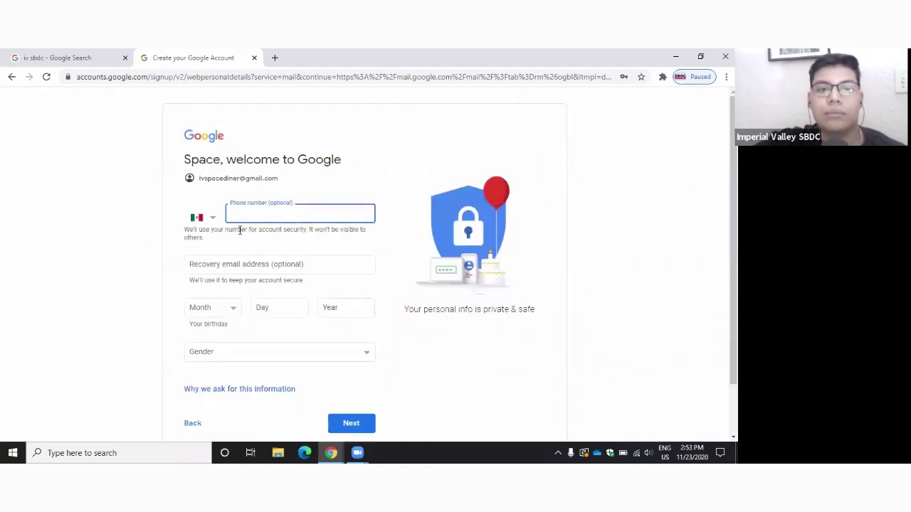
click(203, 218)
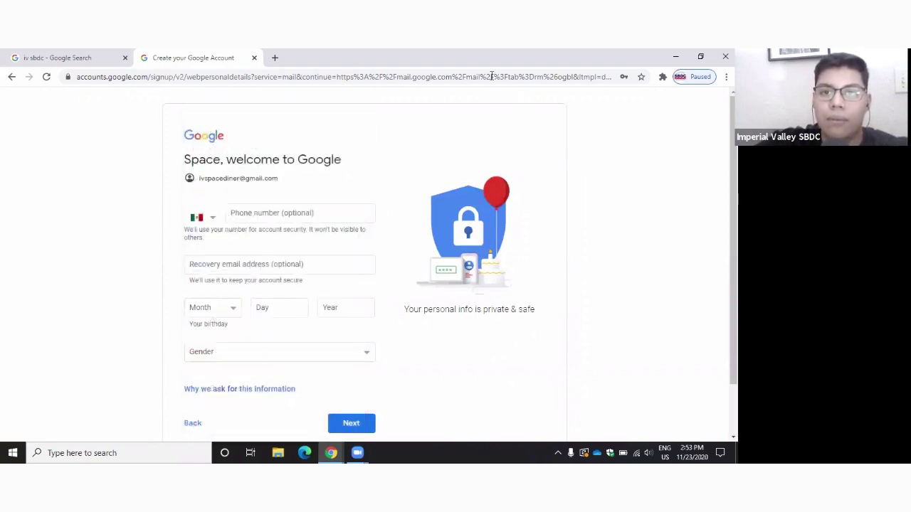
click(524, 110)
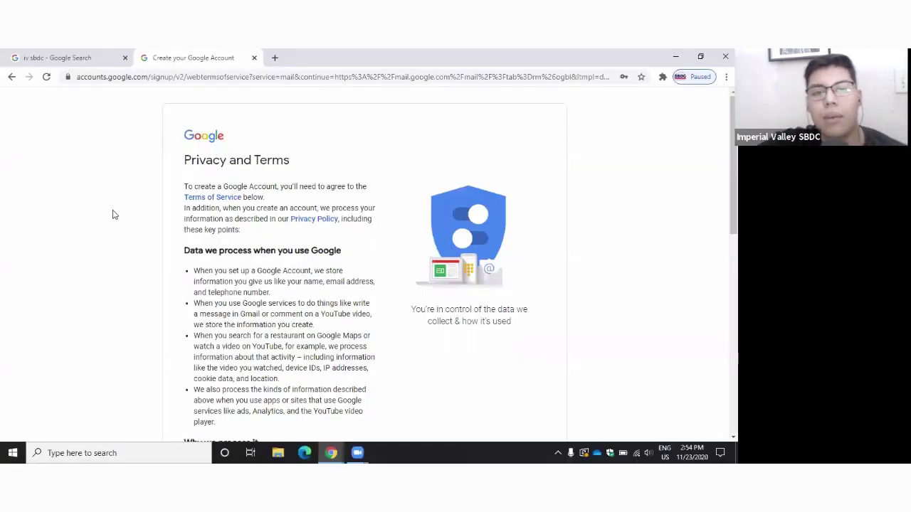
Step: Read through the Privacy and Terms page and agree to it to create the Google Account
scroll(204, 210, down, 1)
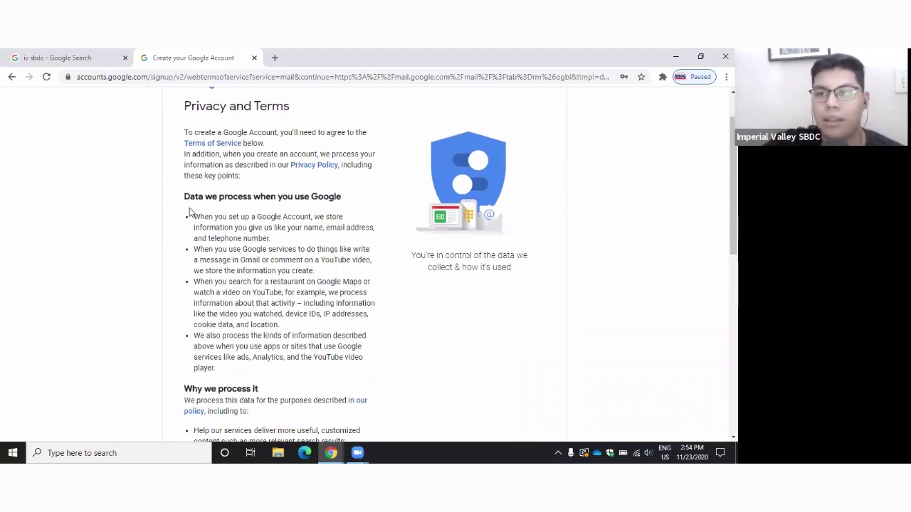
scroll(179, 277, down, 2)
scroll(180, 277, up, 3)
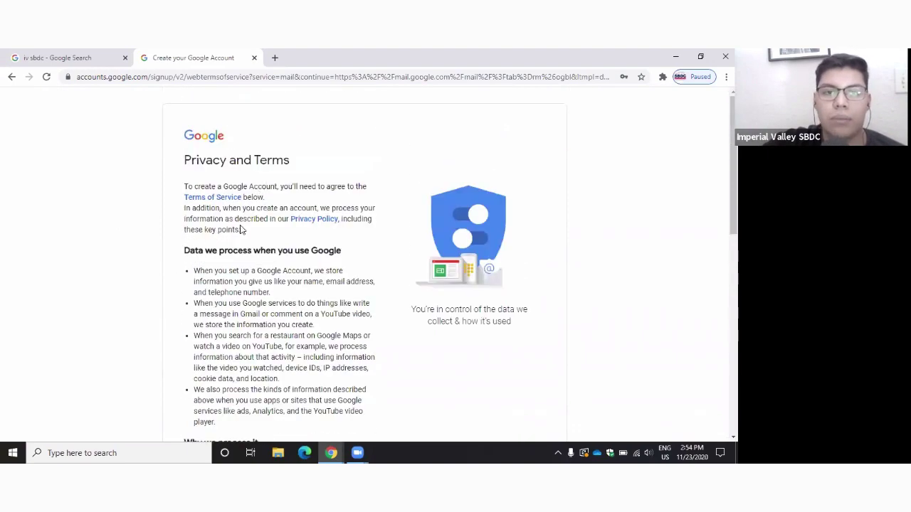
scroll(240, 229, down, 5)
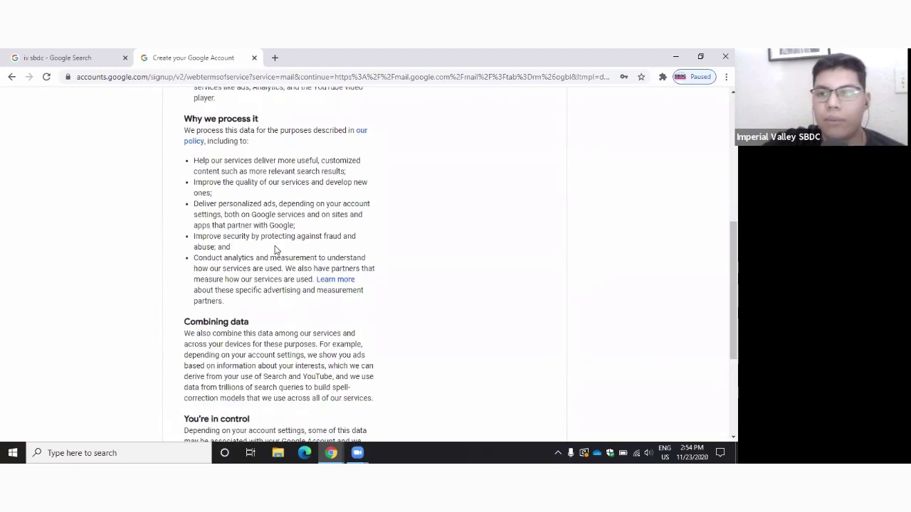
scroll(276, 249, down, 3)
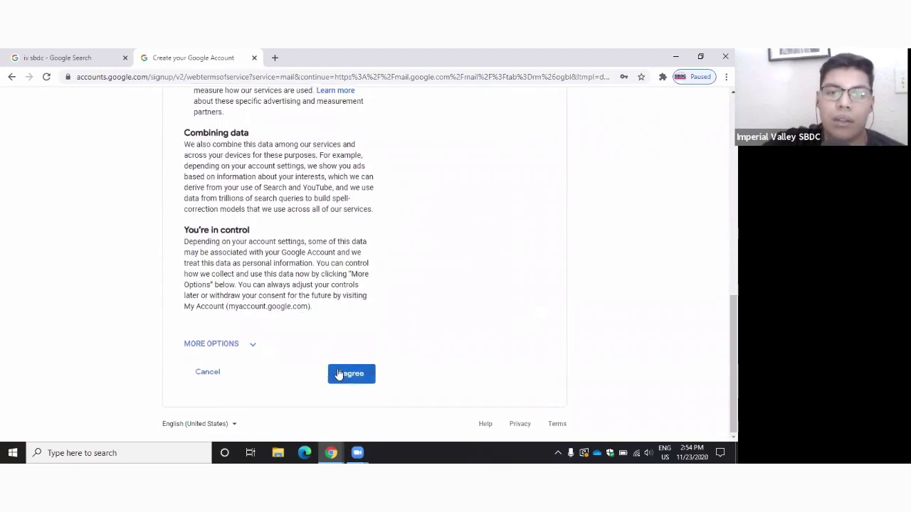
click(339, 375)
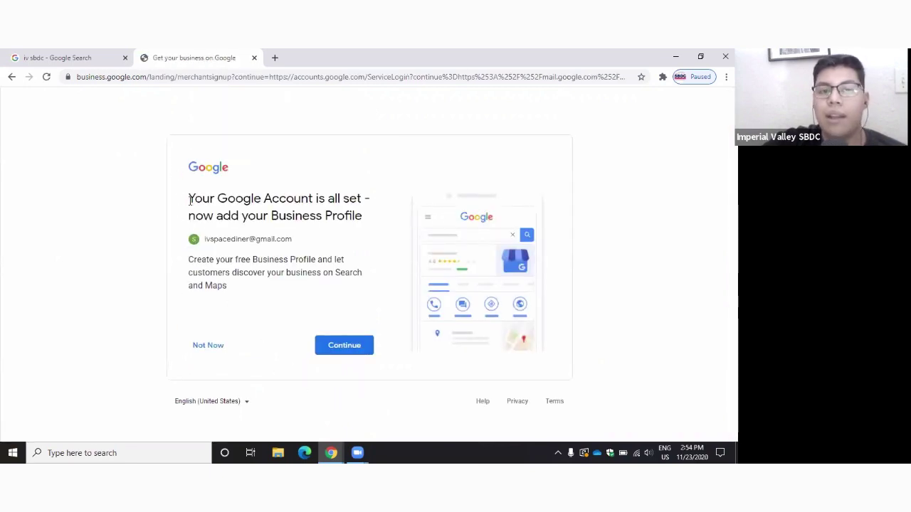
drag(187, 204, 309, 206)
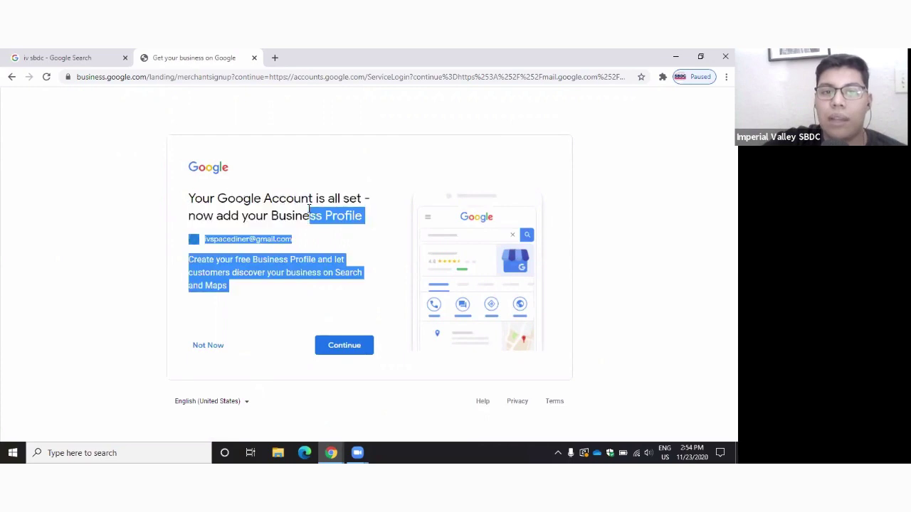
click(291, 215)
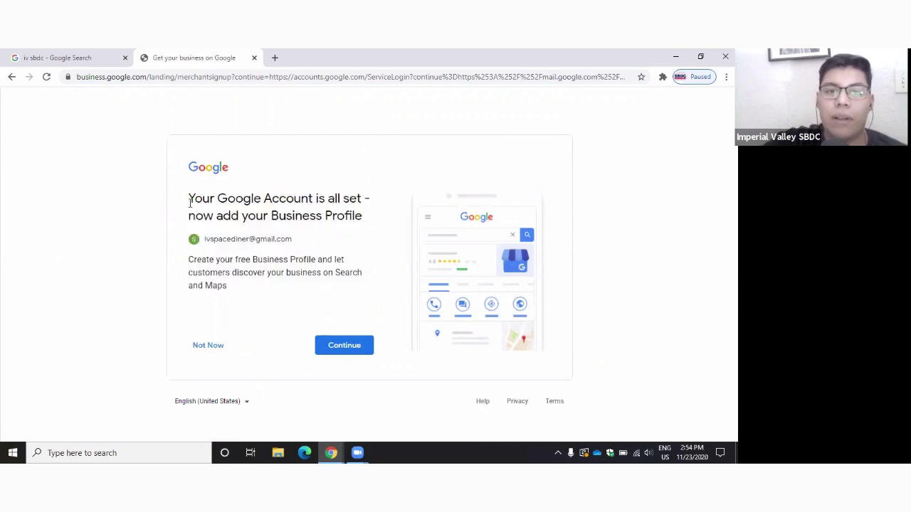
Step: Return to the iv sbdc search results and search Google for google my business instead
click(85, 60)
triple_click(149, 101)
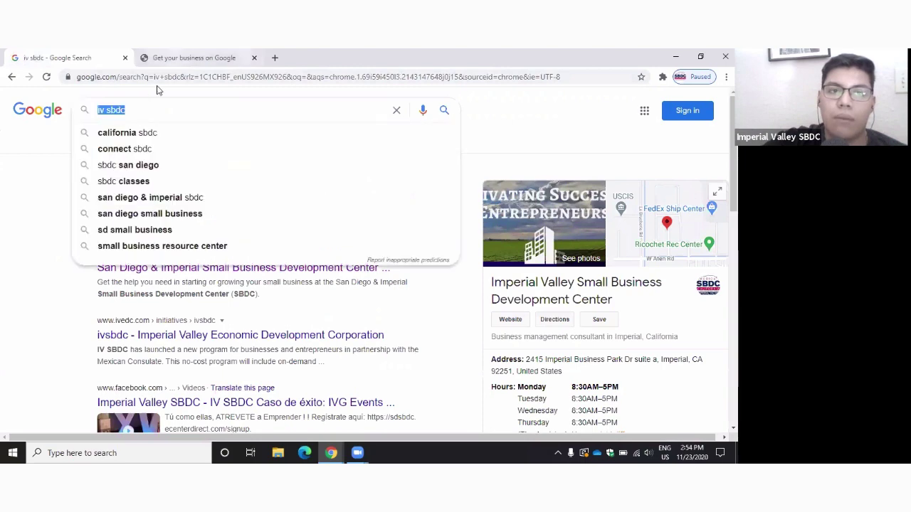
click(191, 58)
click(96, 58)
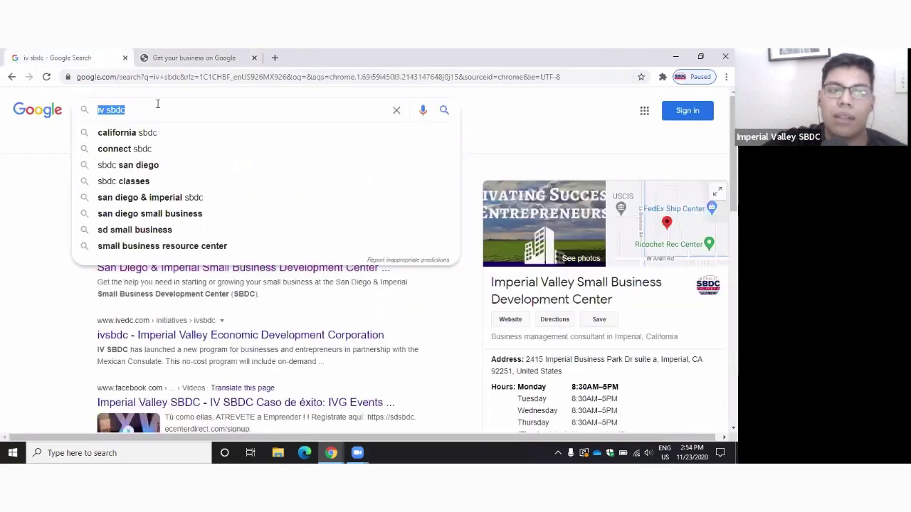
text(g)
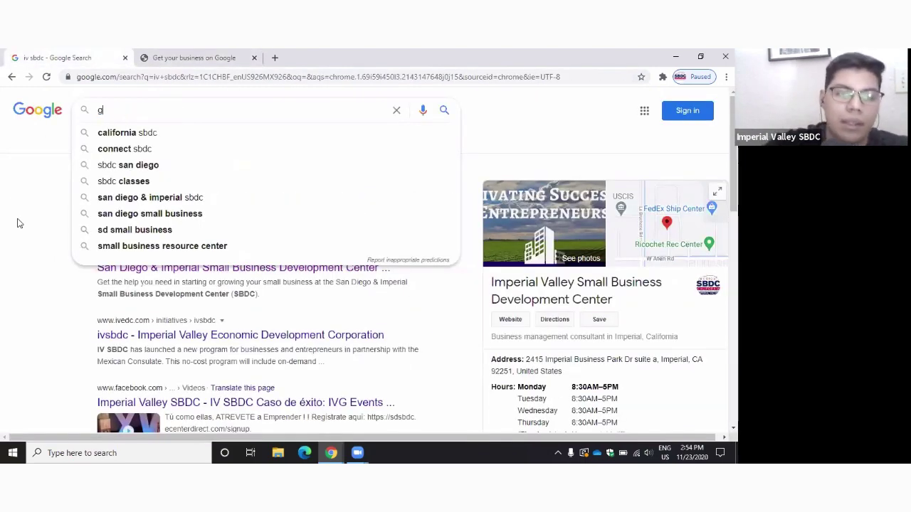
text(oogle my b)
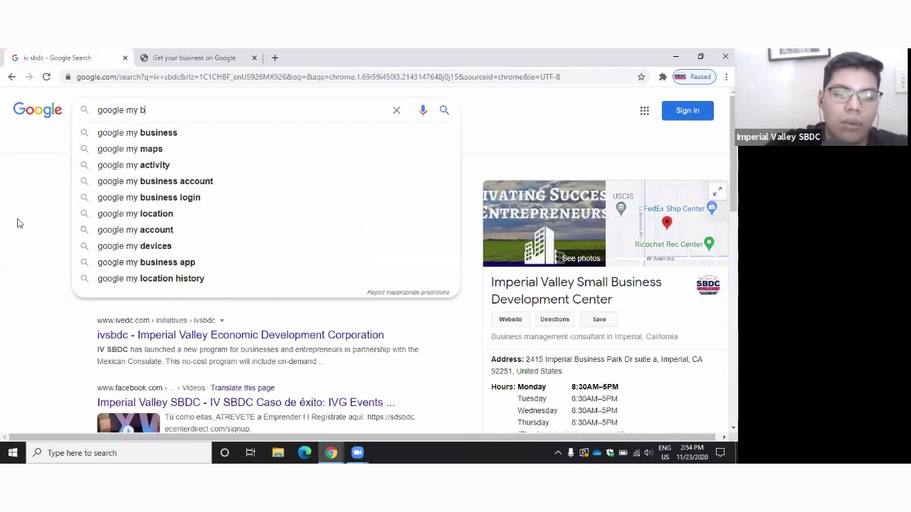
text(us)
click(107, 137)
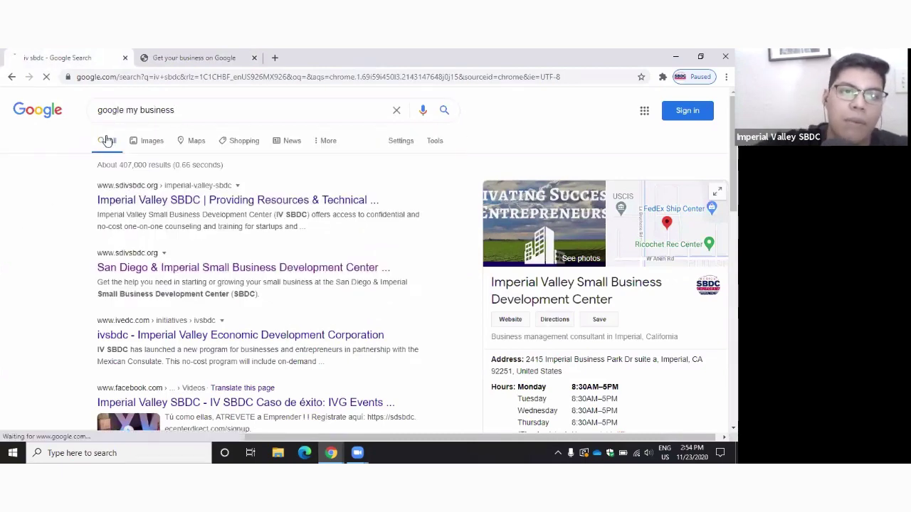
Step: Open the "Google My Business - Drive Customer Engagement on Google" result in a new tab and switch to it
scroll(34, 287, down, 2)
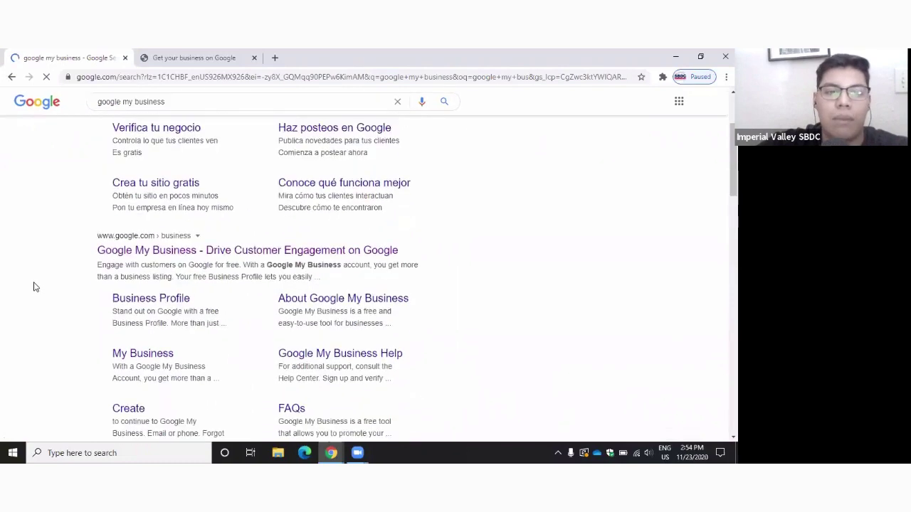
scroll(36, 287, down, 1)
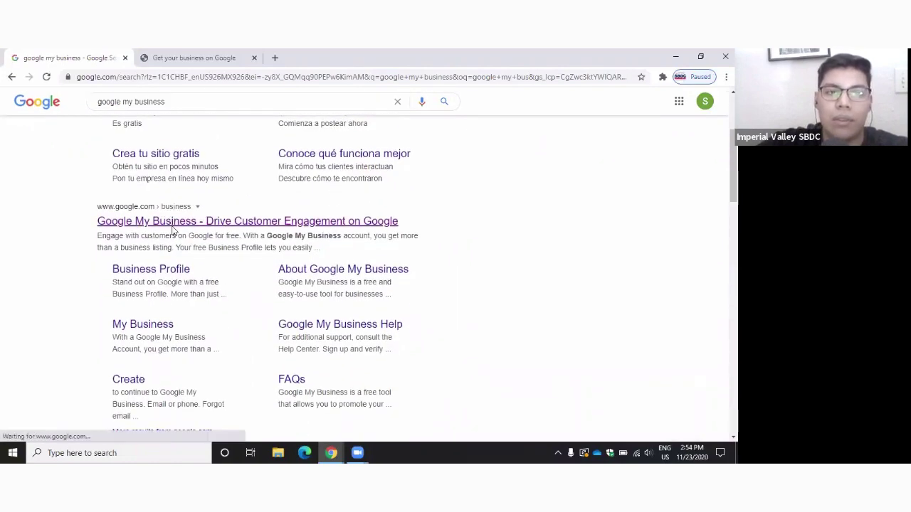
right_click(176, 231)
click(203, 237)
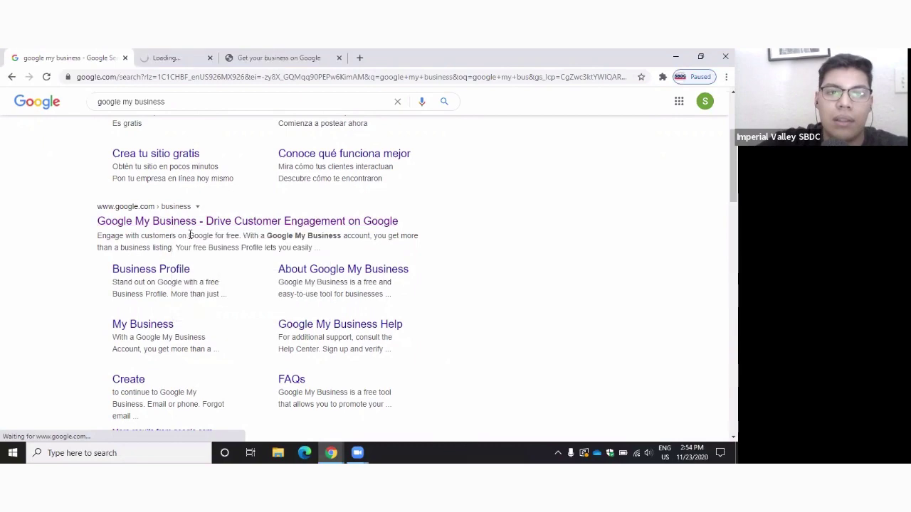
click(199, 58)
Step: Change the Google My Business website's region and language to United States – English
scroll(646, 268, down, 20)
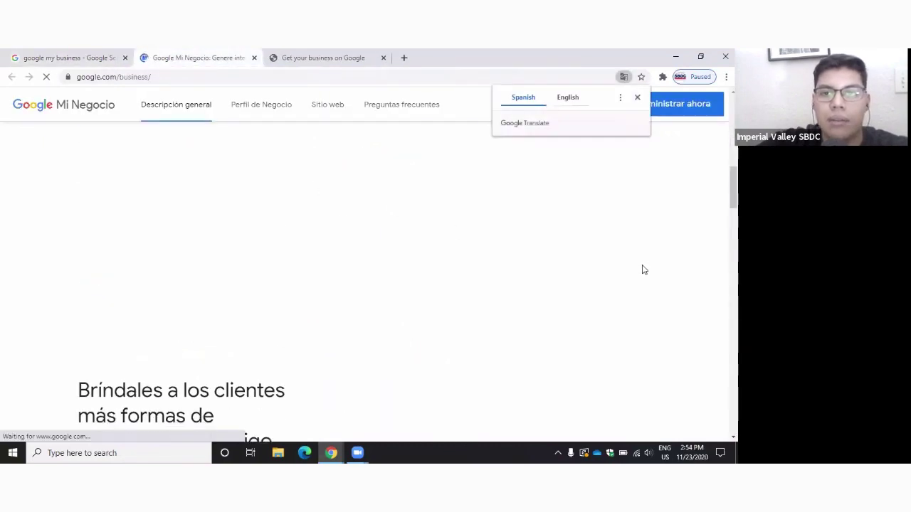
scroll(628, 356, down, 5)
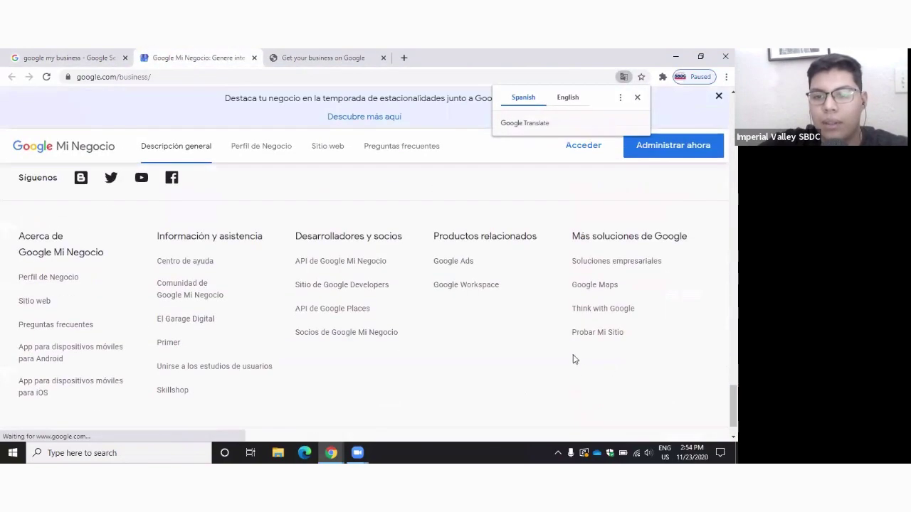
click(591, 407)
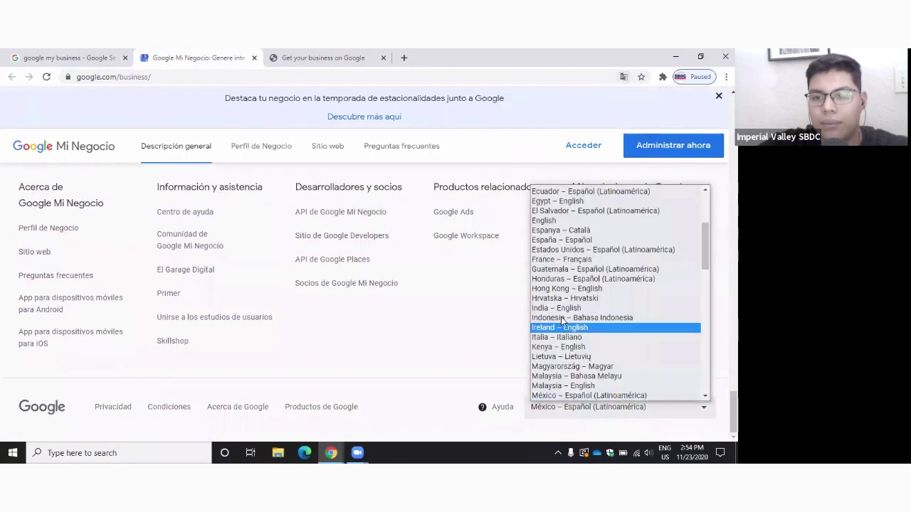
scroll(555, 335, down, 10)
scroll(548, 285, up, 3)
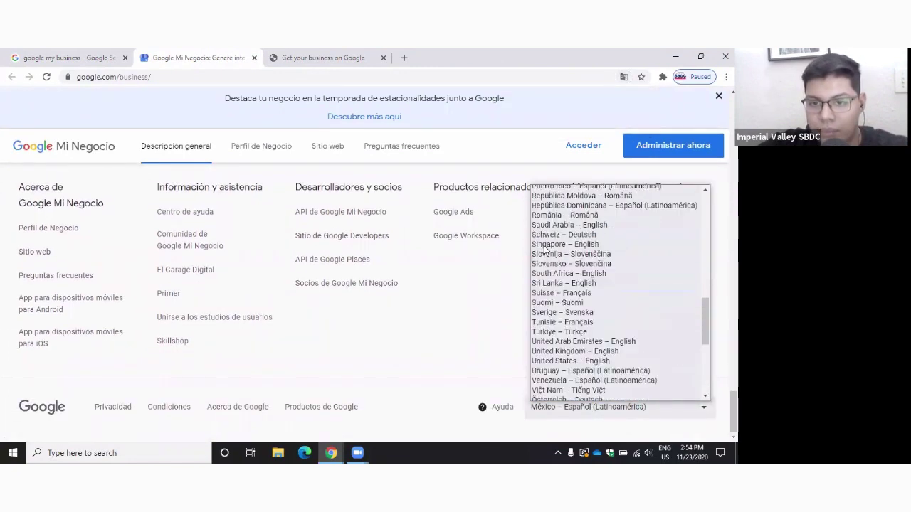
click(555, 361)
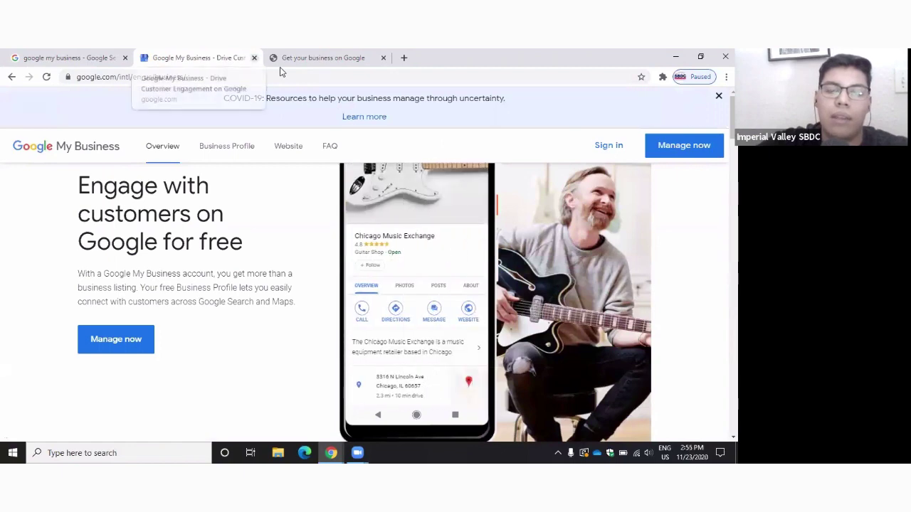
Step: Close the Google My Business overview page and continue from the new account's confirmation page to adding a Business Profile
click(254, 58)
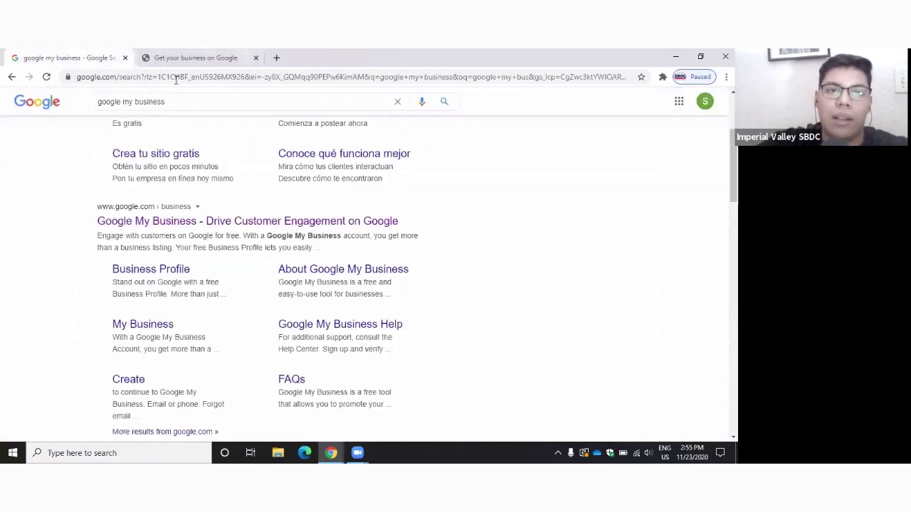
click(166, 60)
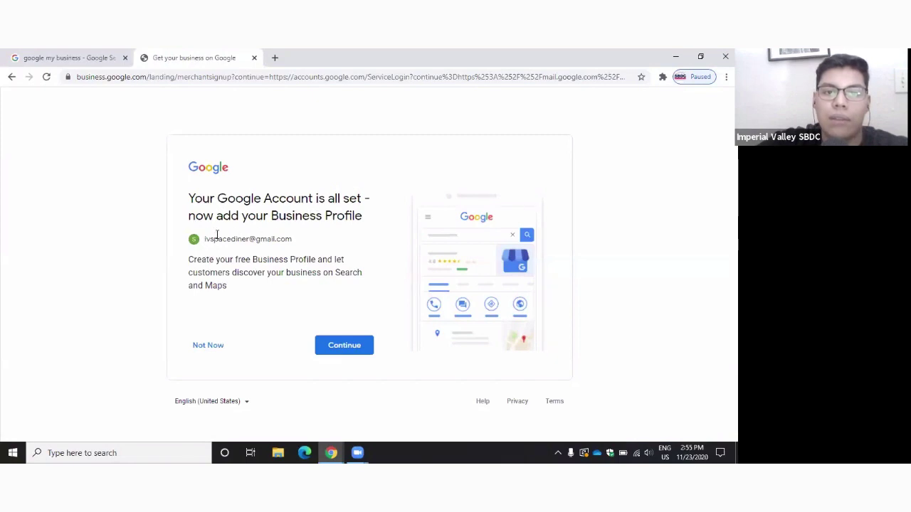
drag(209, 239, 309, 241)
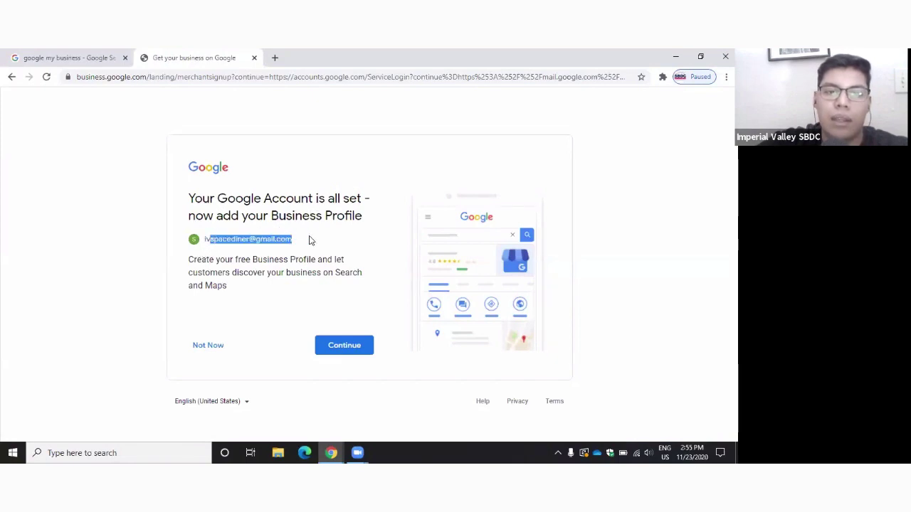
click(311, 243)
click(344, 348)
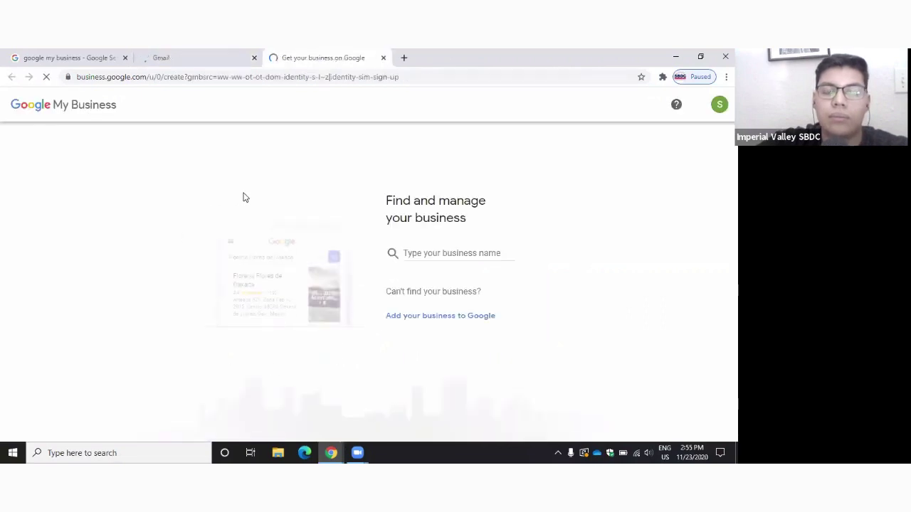
click(453, 253)
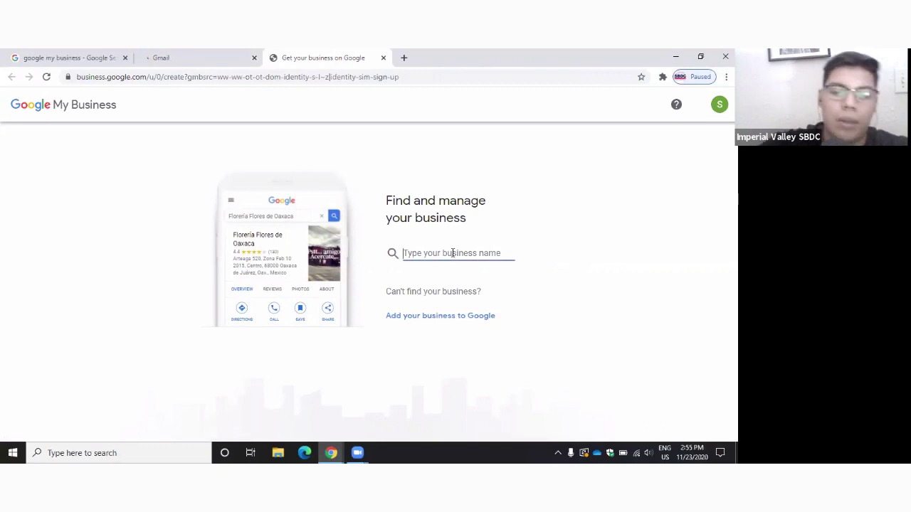
text(S)
key(BackSpace)
text(I)
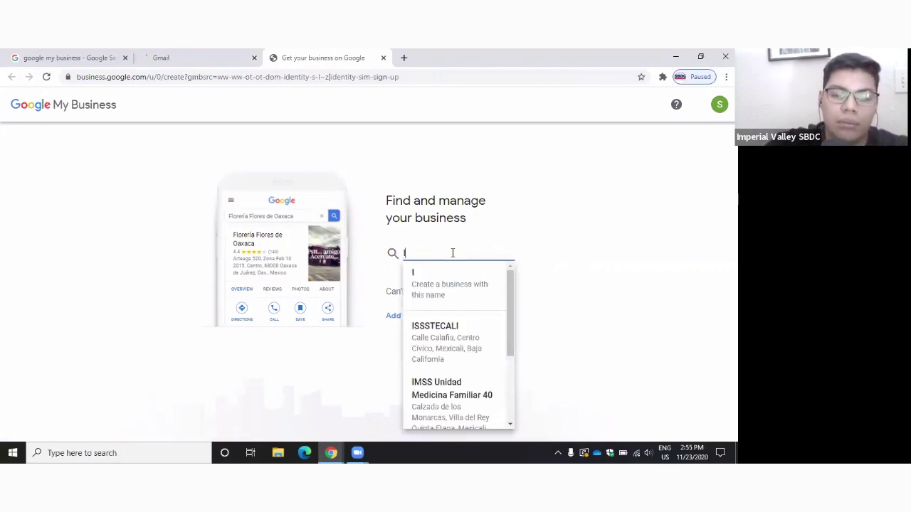
text(mperial )
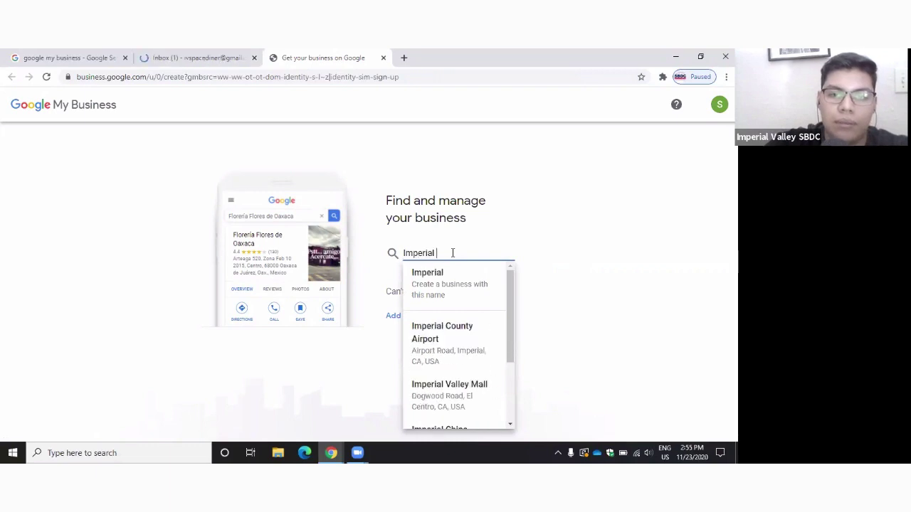
text(Valle)
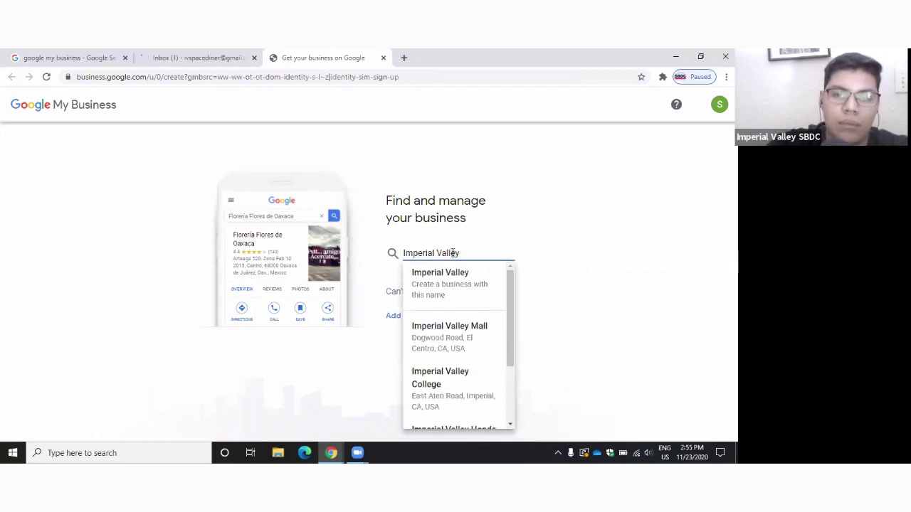
text(y)
key(BackSpace)
key(BackSpace)
key(BackSpace)
key(BackSpace)
key(BackSpace)
key(BackSpace)
key(BackSpace)
key(BackSpace)
key(BackSpace)
key(BackSpace)
key(BackSpace)
key(BackSpace)
key(BackSpace)
key(BackSpace)
key(BackSpace)
text(IV)
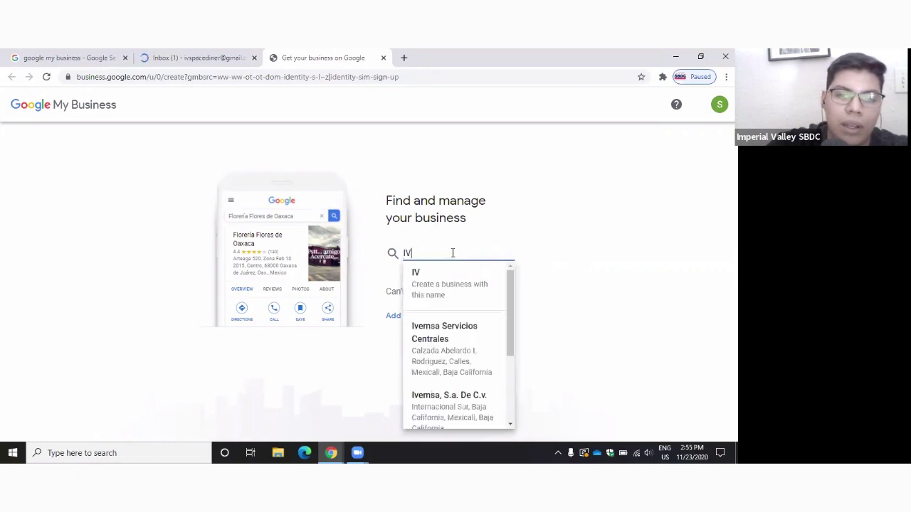
key(BackSpace)
key(BackSpace)
Step: Look up Space Diner among the existing business listings and extend the name to IV Space Diner
text(Spac)
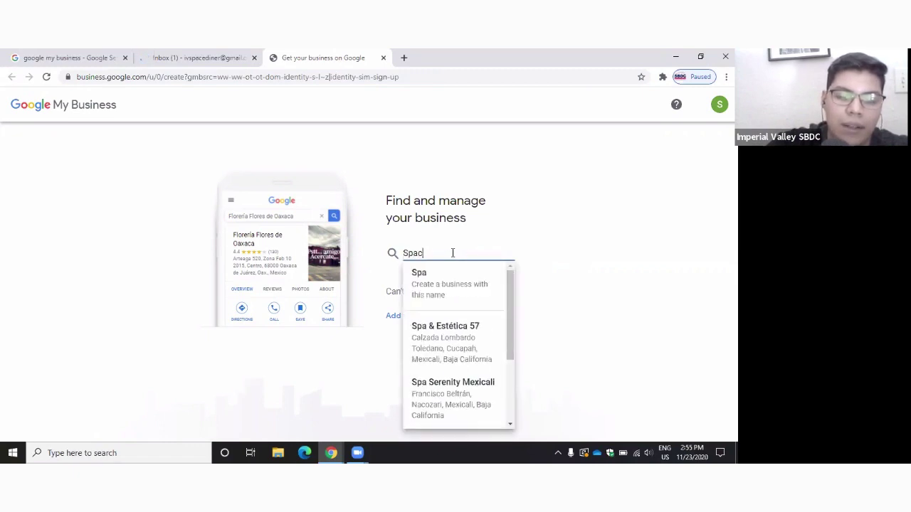
text(e Diner)
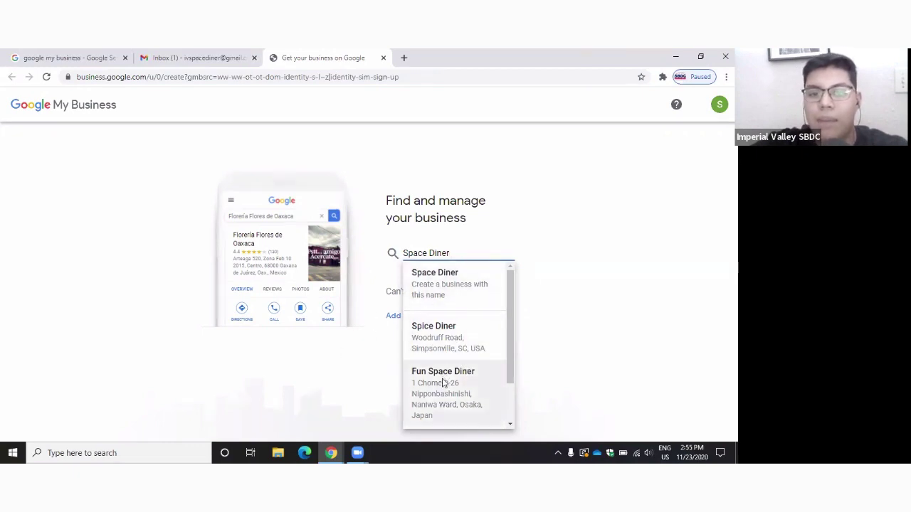
scroll(466, 382, down, 2)
scroll(460, 382, up, 2)
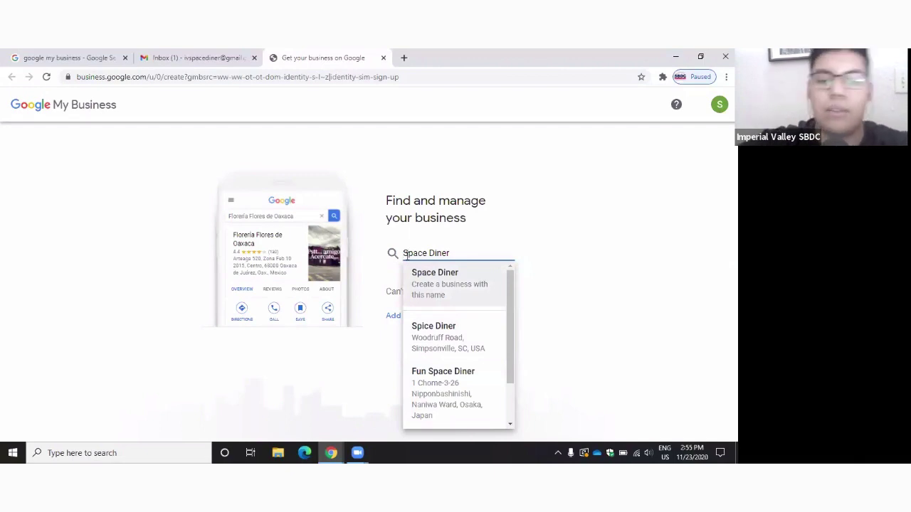
click(404, 253)
text(IV)
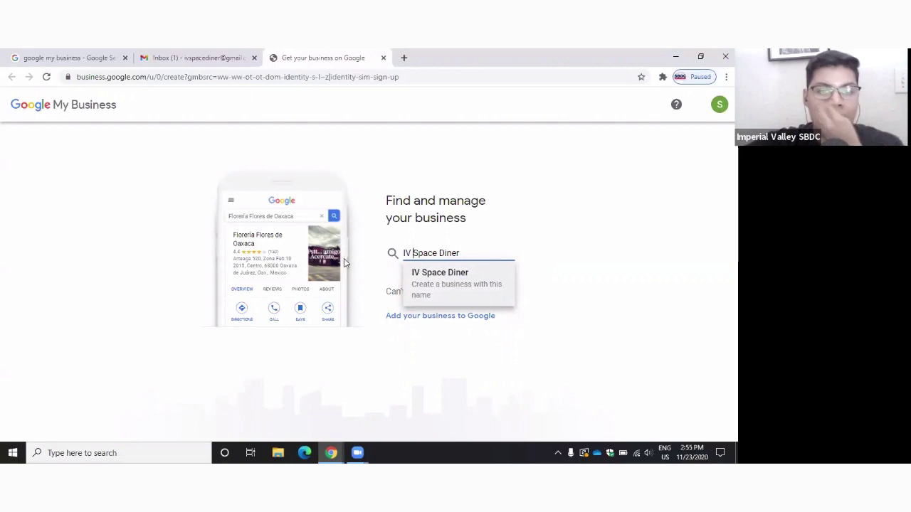
Step: Search the business listings for pizza hut instead and choose the Pizza Hut listing in Calexico, CA
triple_click(461, 253)
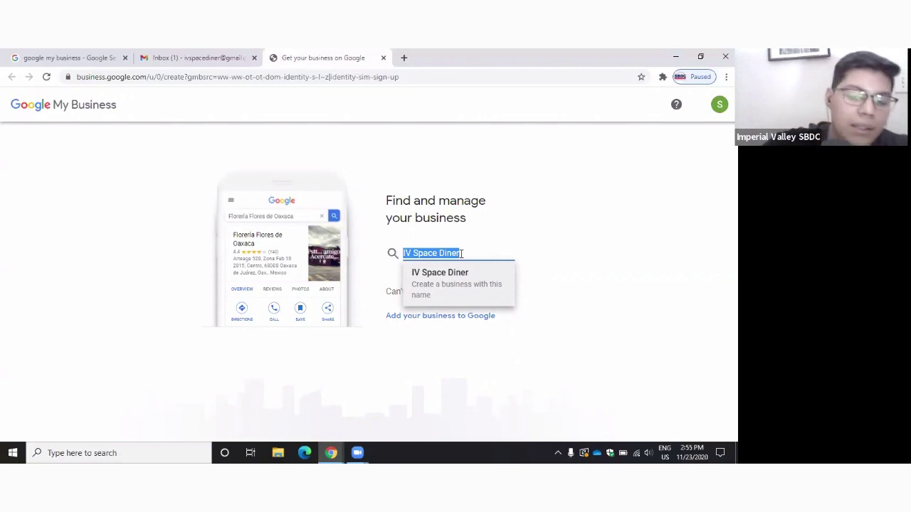
text(pizza )
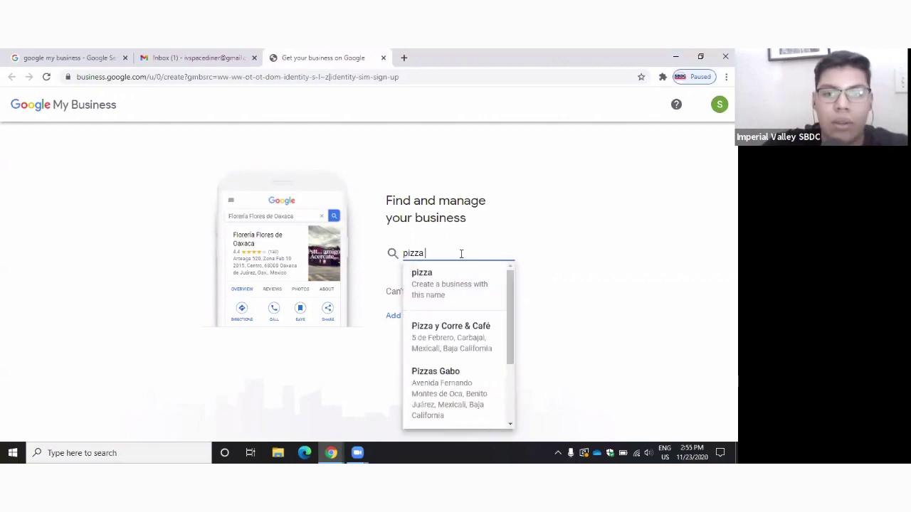
text(hut)
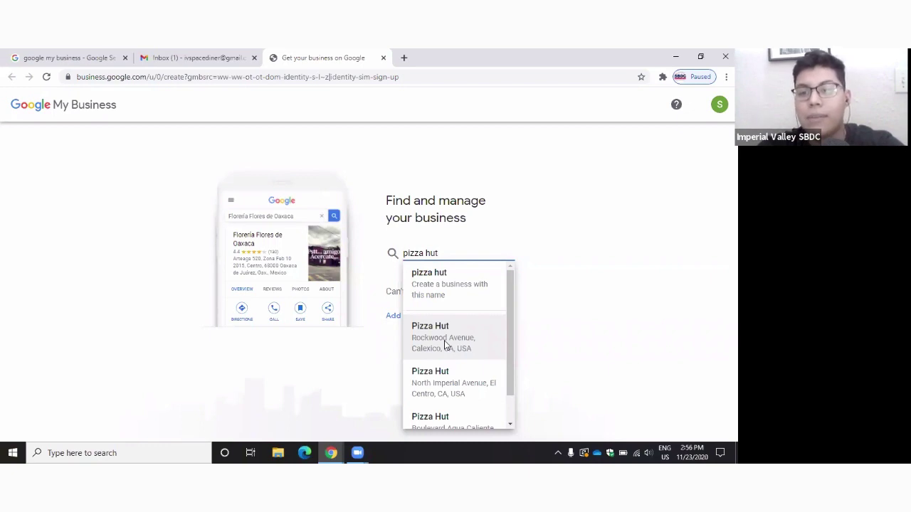
click(450, 335)
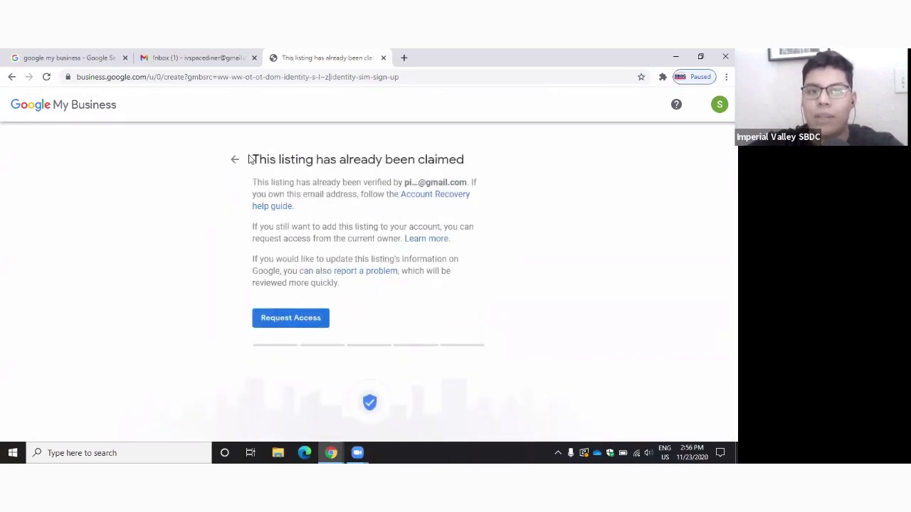
Step: Read the ownership notice for the selected Pizza Hut listing and return to the business search
drag(249, 159, 475, 286)
click(521, 226)
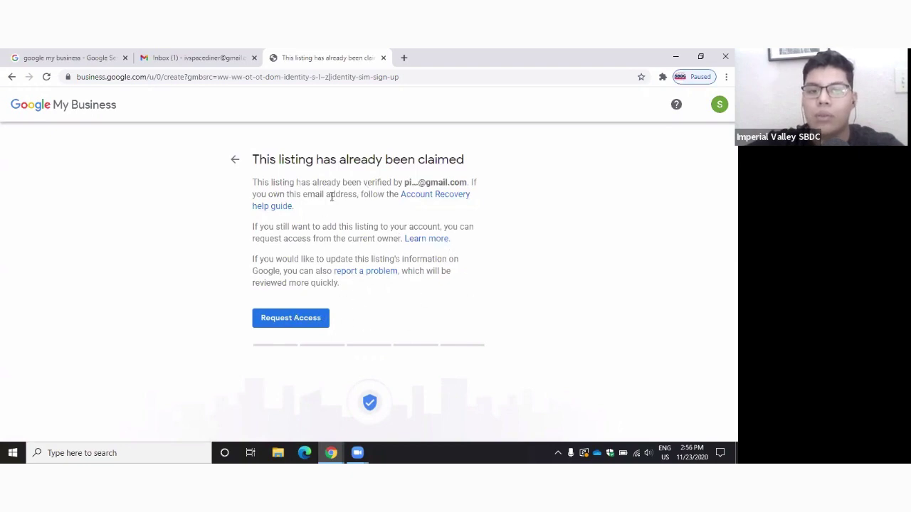
click(234, 159)
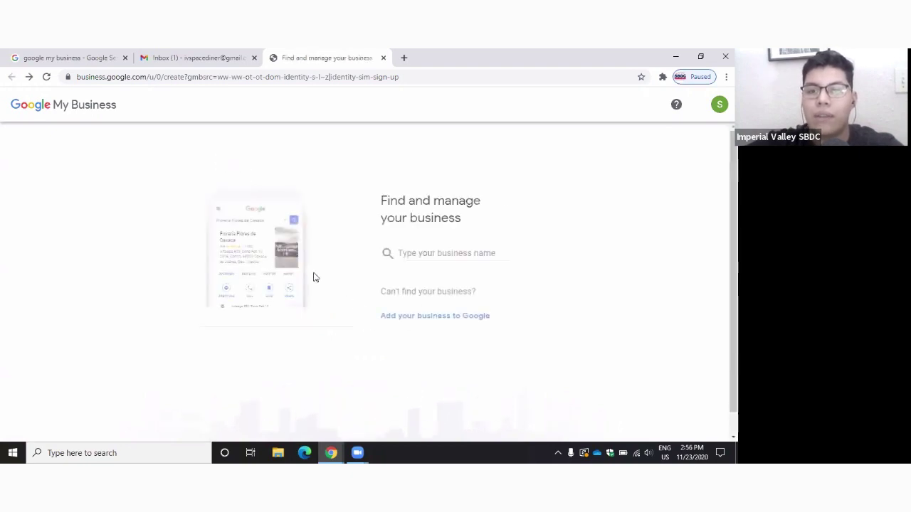
Step: Create a new business named IV Space Diner and confirm its business name
click(428, 255)
text(I)
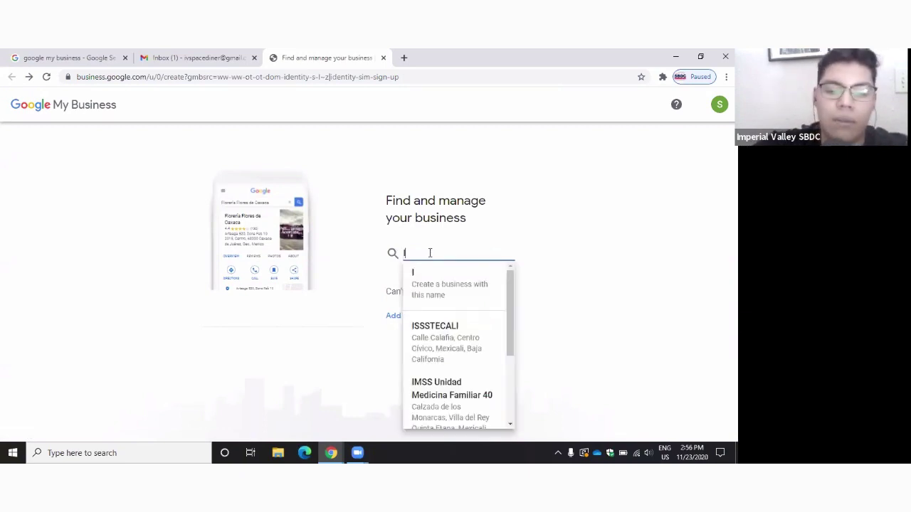
text(v)
key(BackSpace)
text(V)
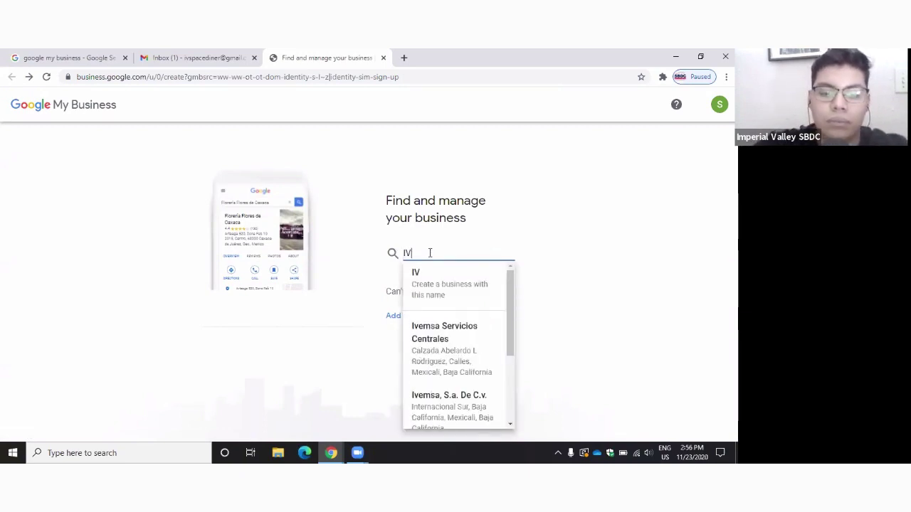
text( Spa)
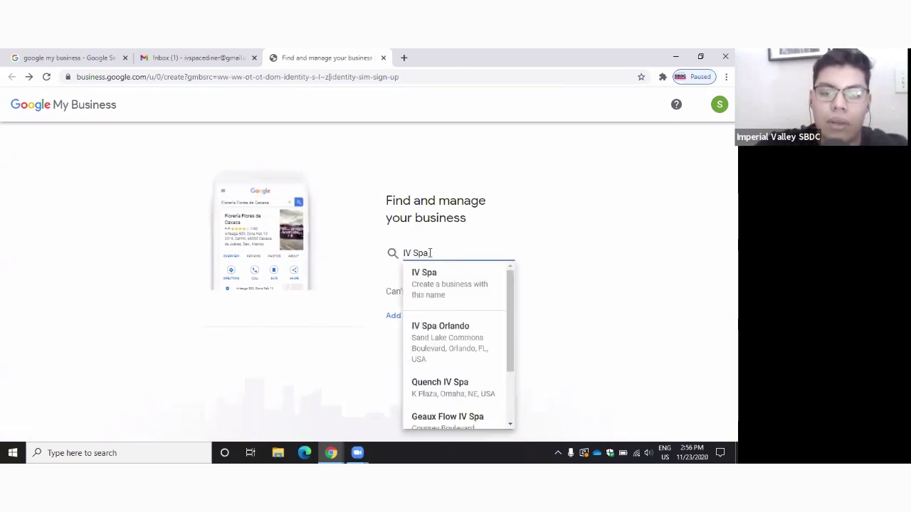
text(ce B)
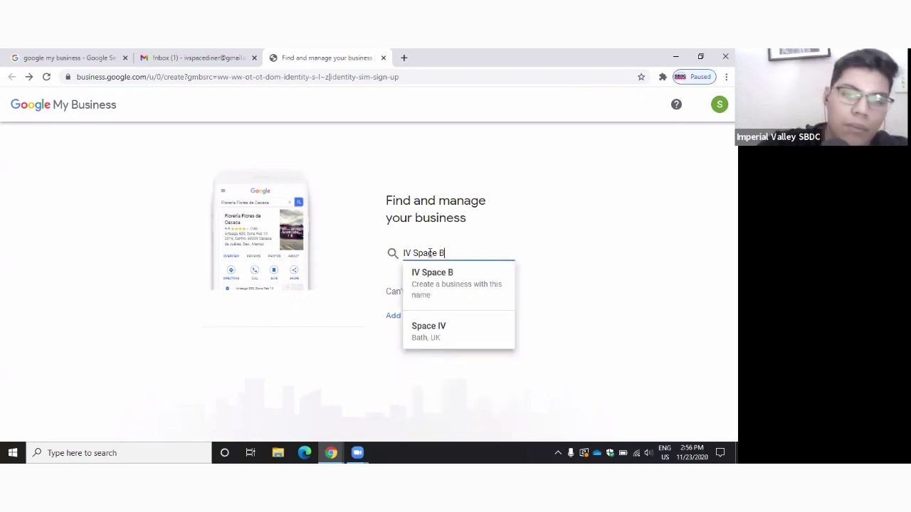
key(BackSpace)
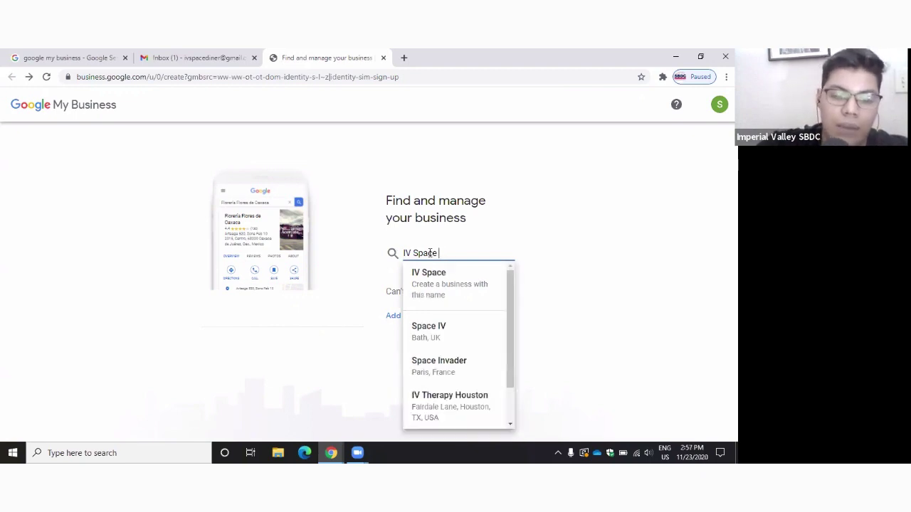
text(Diner)
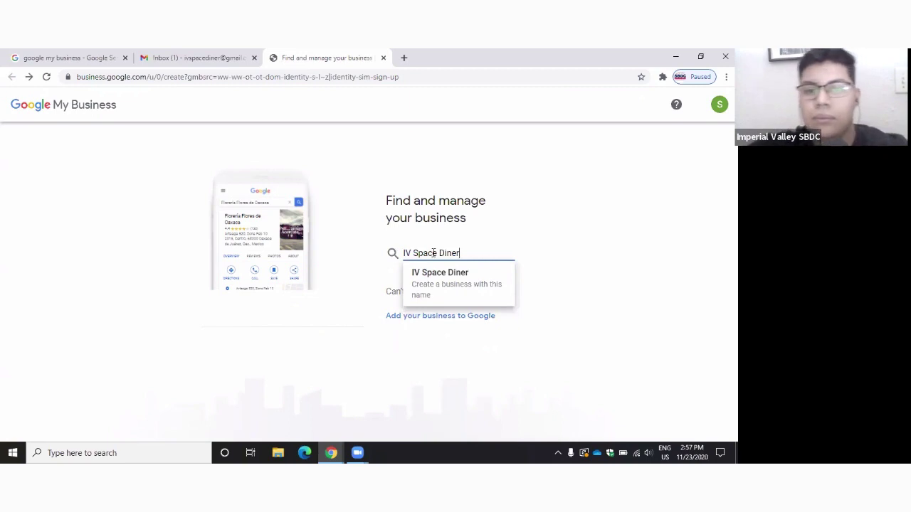
click(460, 288)
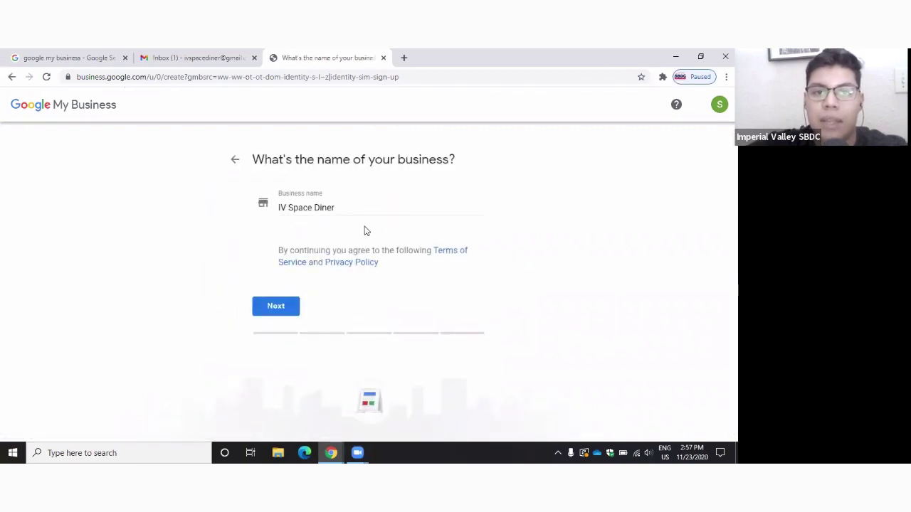
click(276, 314)
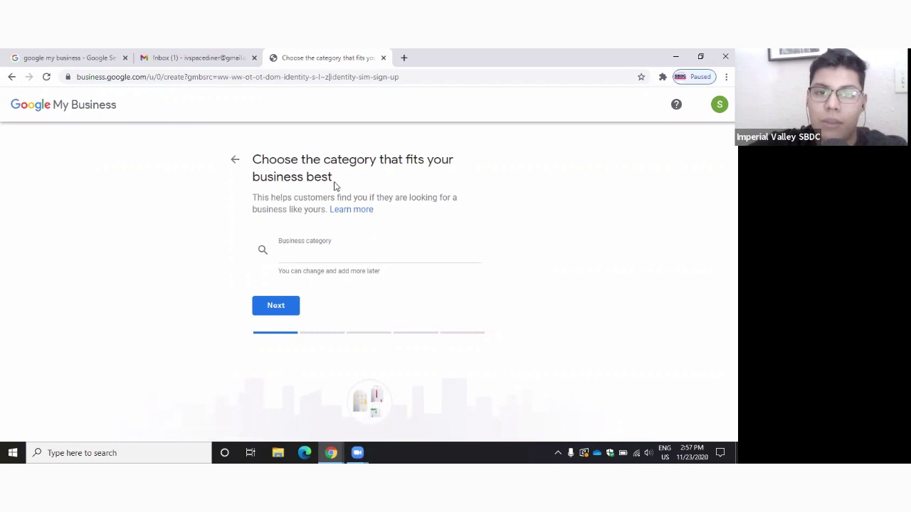
Step: Set the business category to Restaurant
click(296, 261)
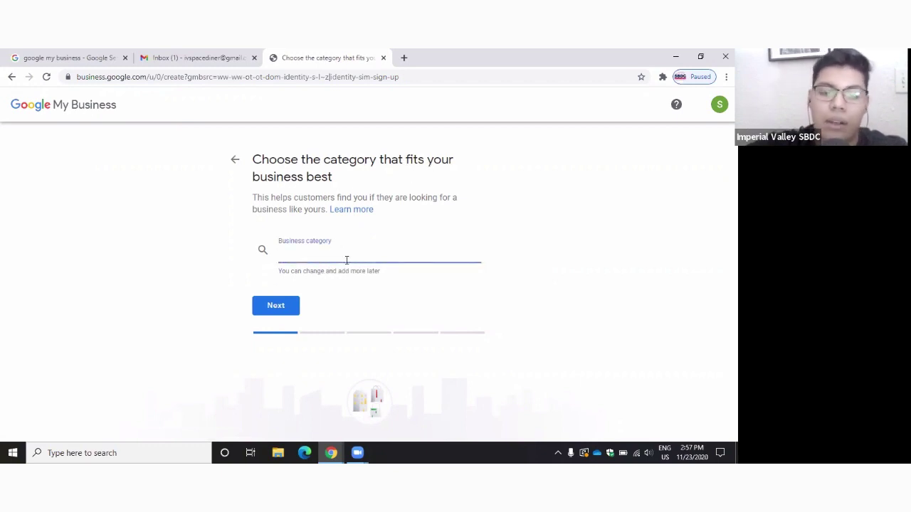
text(Resta)
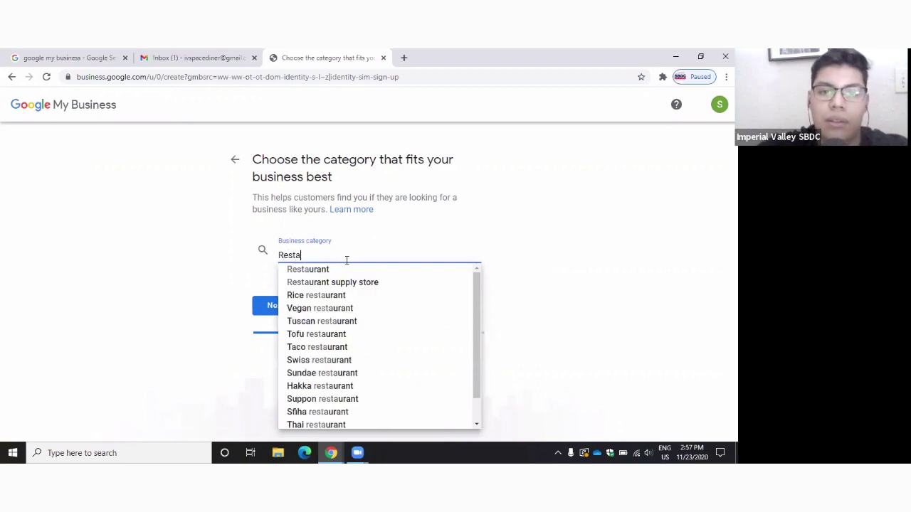
click(333, 270)
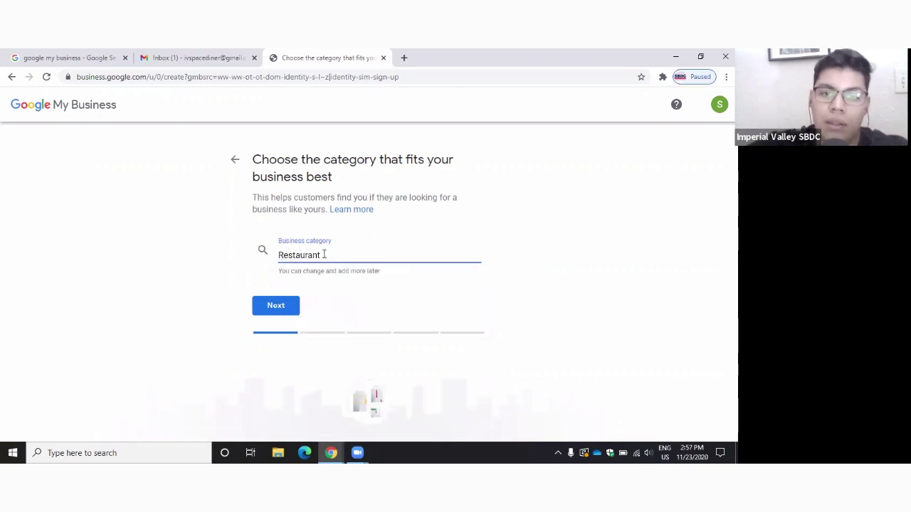
Step: Browse the category suggestions for restaurants, keep Restaurant as the business category and continue
double_click(324, 255)
click(326, 256)
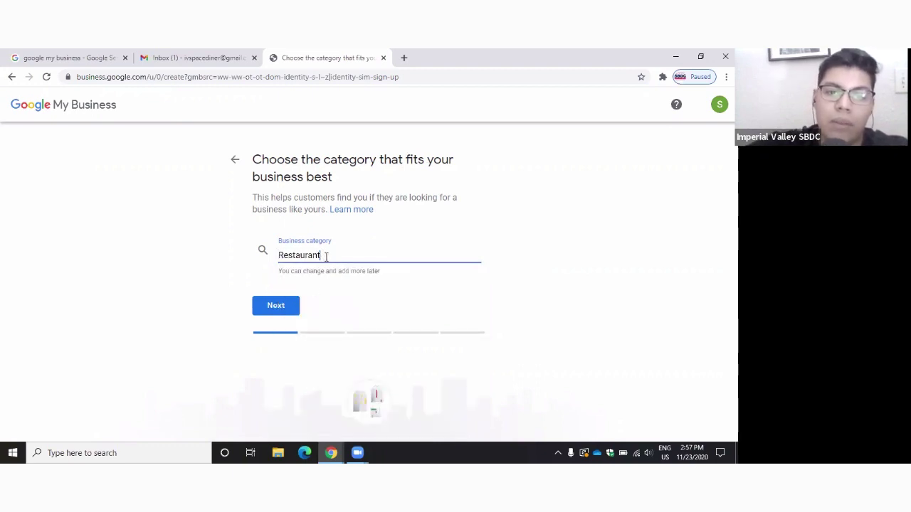
key(BackSpace)
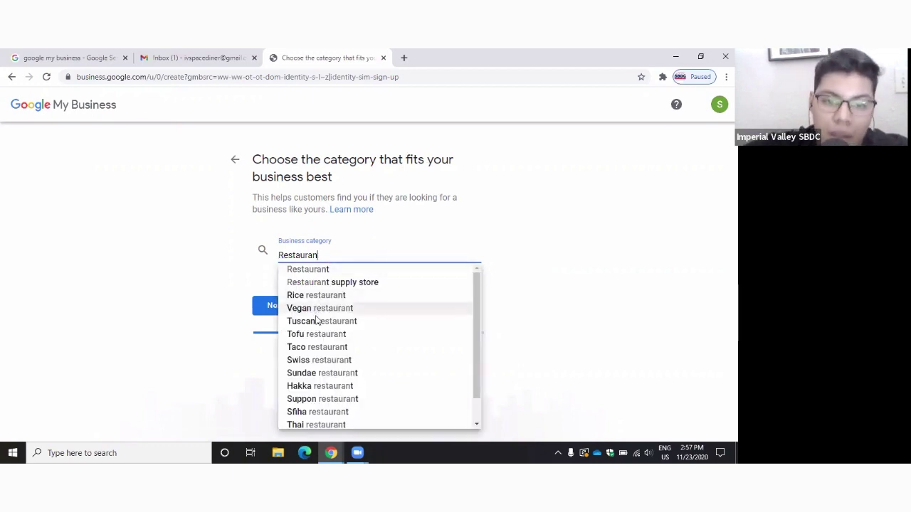
scroll(309, 363, down, 1)
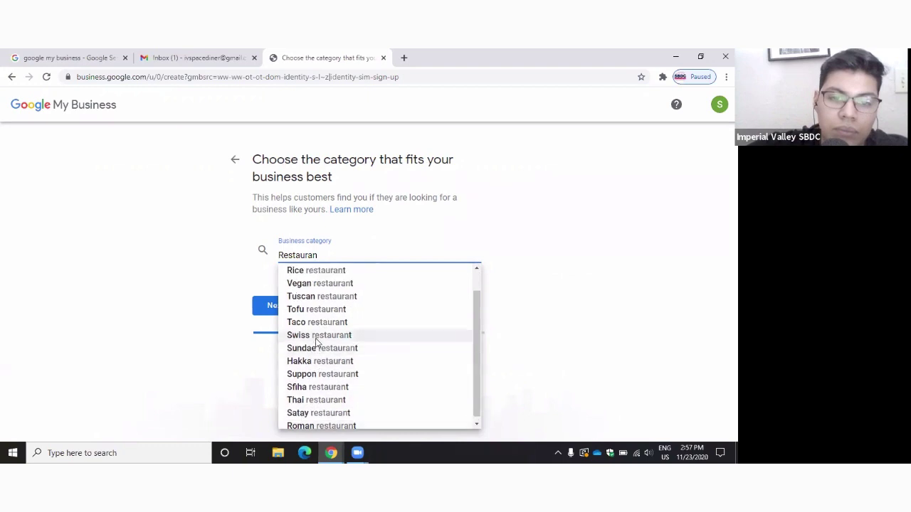
scroll(306, 299, up, 3)
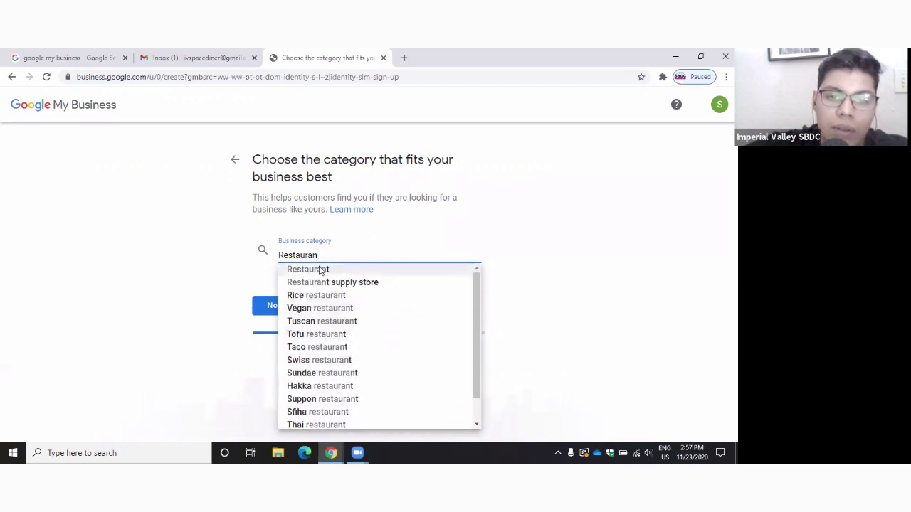
click(321, 270)
click(283, 309)
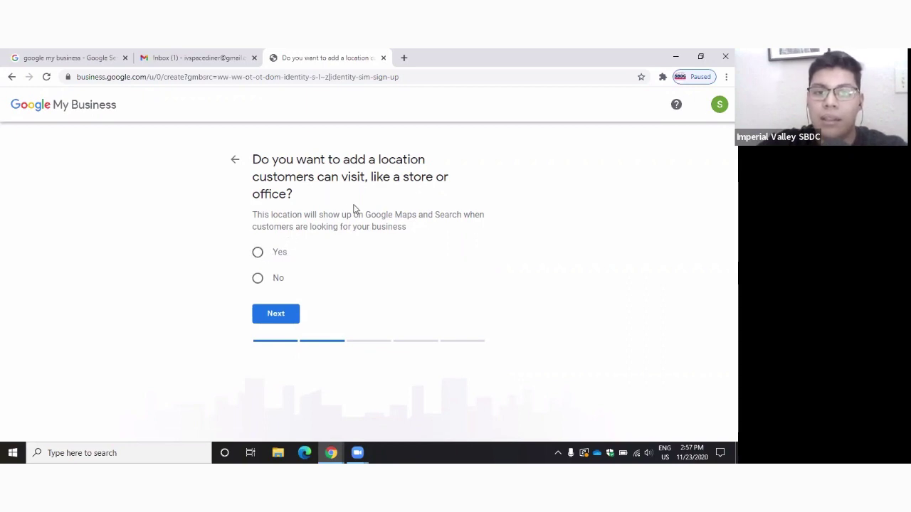
Step: Answer Yes to adding a location customers can visit and set the address country to United States
click(258, 253)
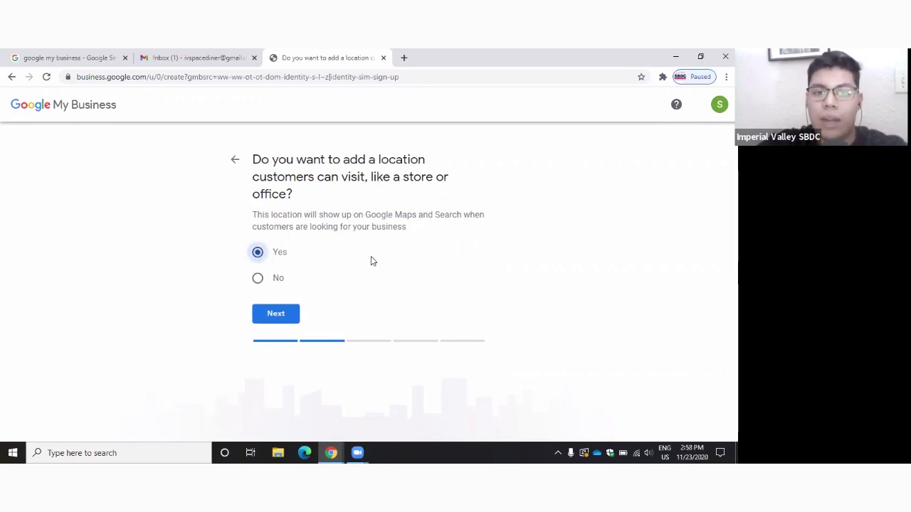
click(270, 318)
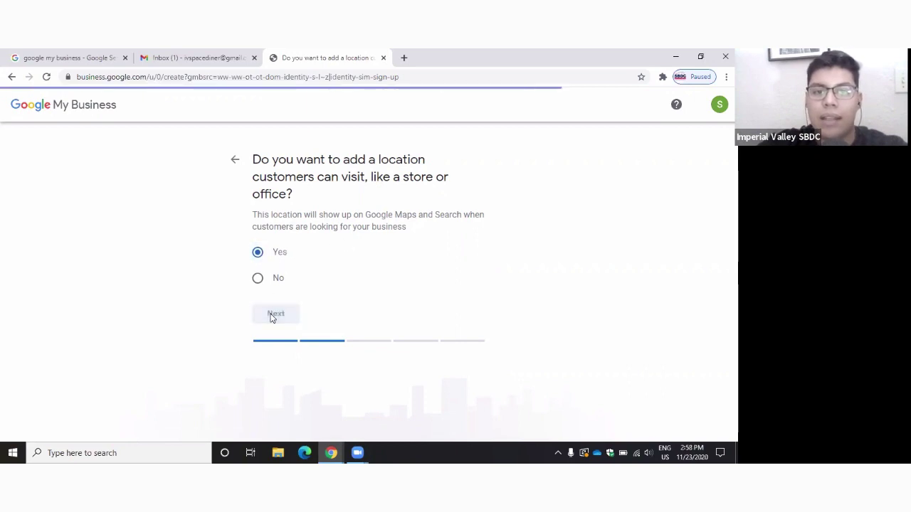
scroll(322, 244, down, 1)
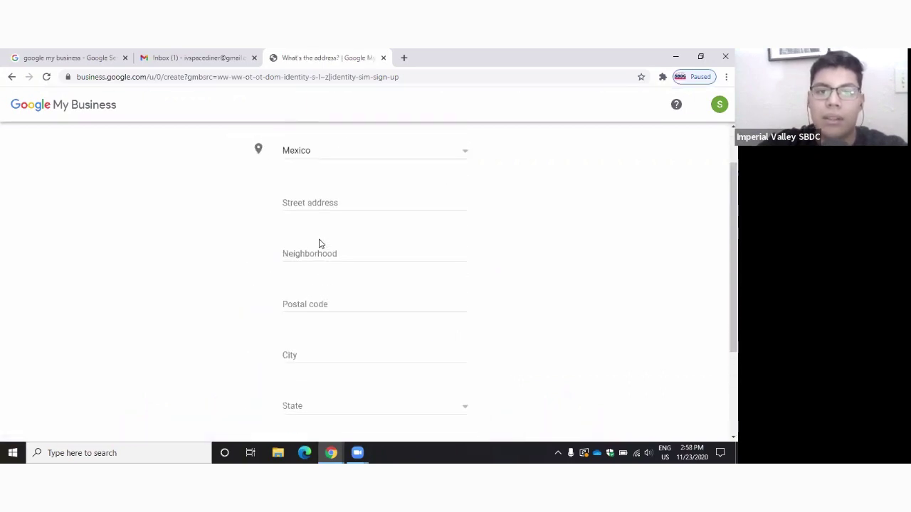
scroll(321, 231, up, 1)
click(321, 206)
scroll(305, 259, down, 15)
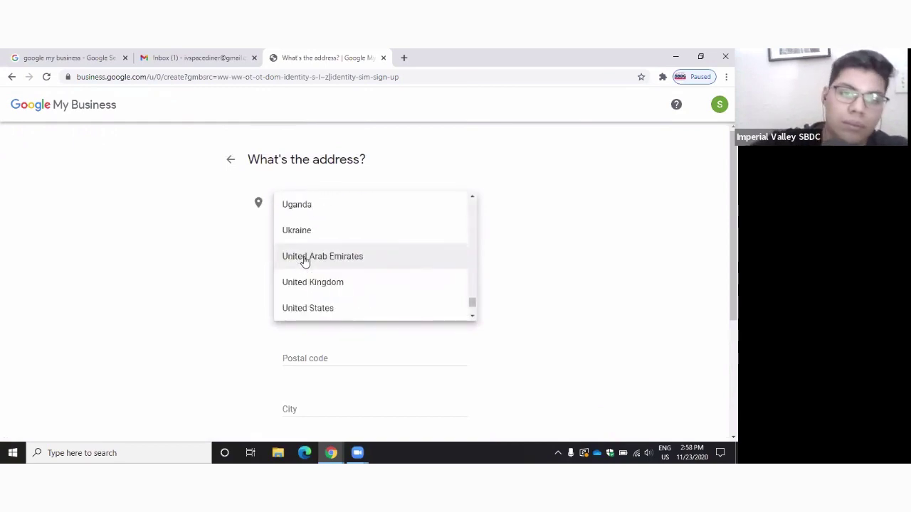
click(325, 310)
Step: Fill in the business's street address, city and ZIP code from the first saved address and set the state to California
click(313, 256)
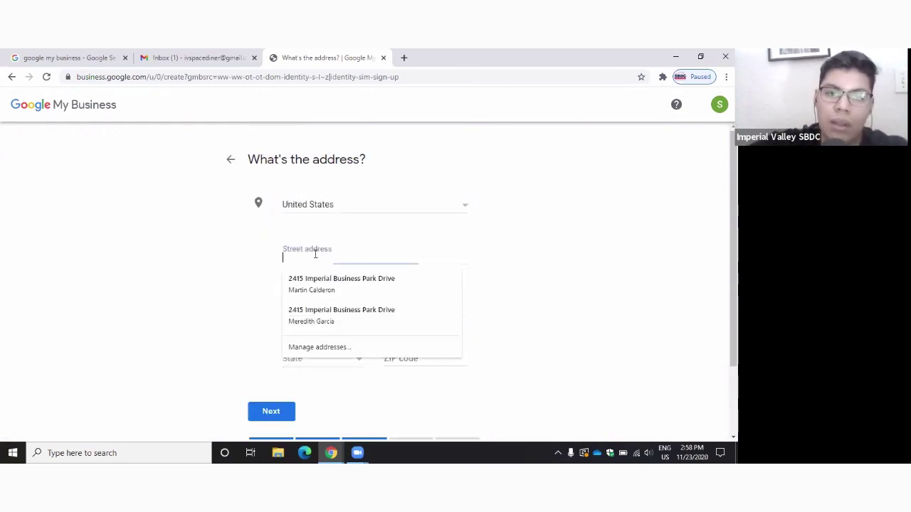
click(314, 284)
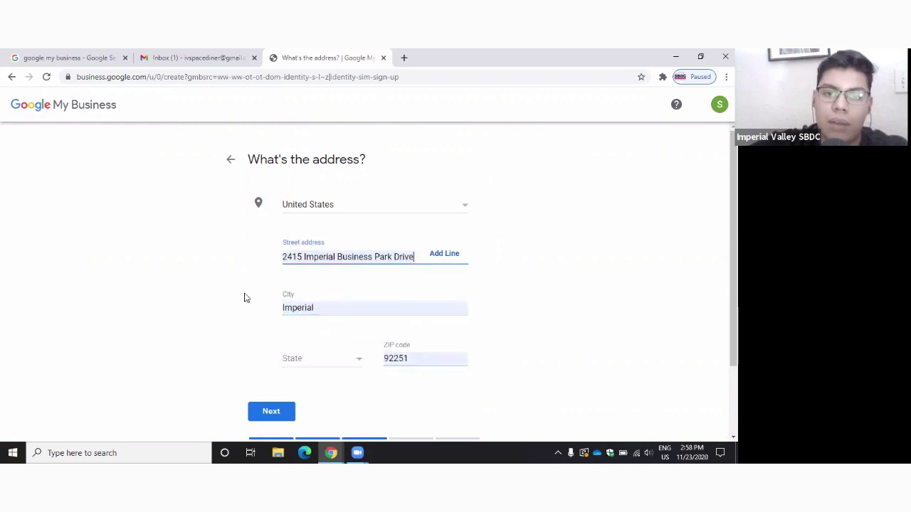
scroll(229, 264, down, 2)
click(313, 267)
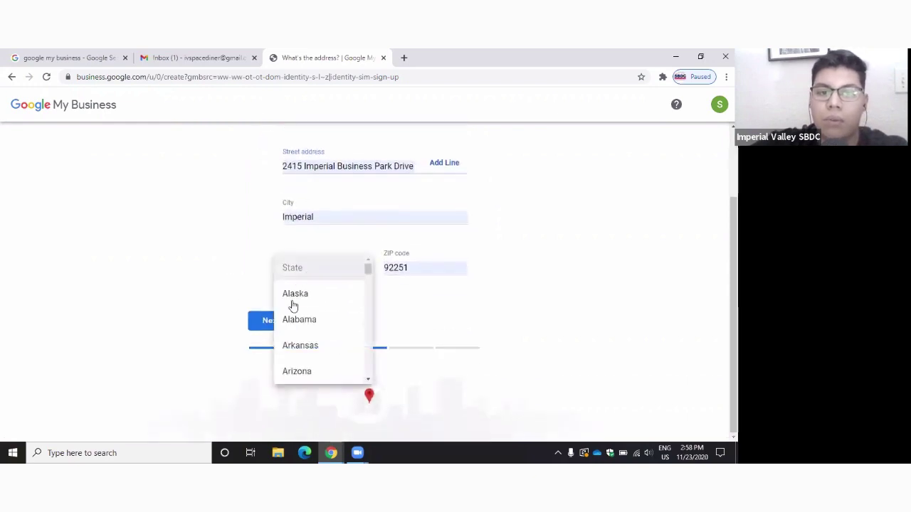
key(c)
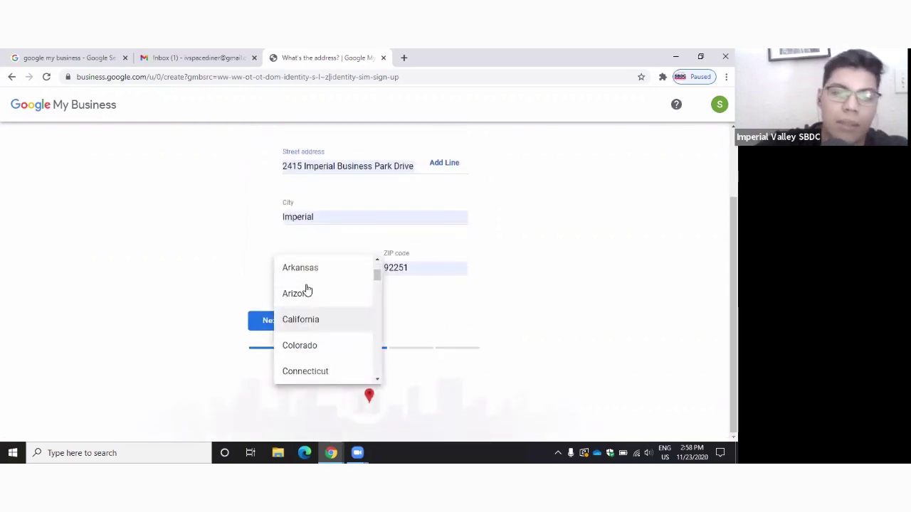
click(293, 320)
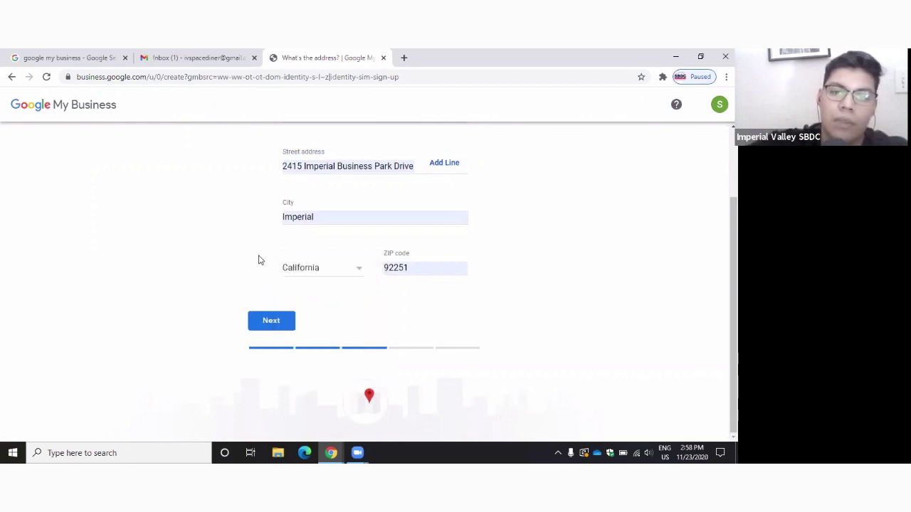
Step: Examine the completed business address form, from the country to the ZIP code
scroll(220, 227, up, 2)
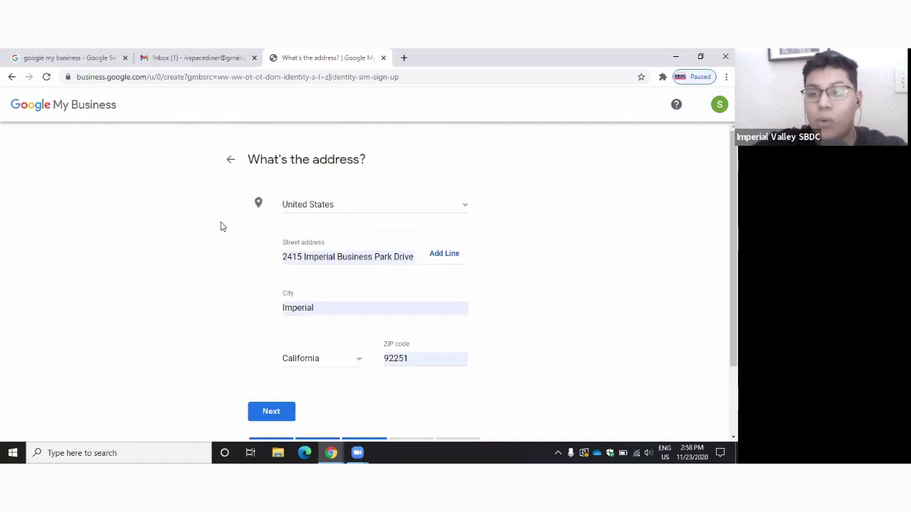
scroll(231, 205, down, 2)
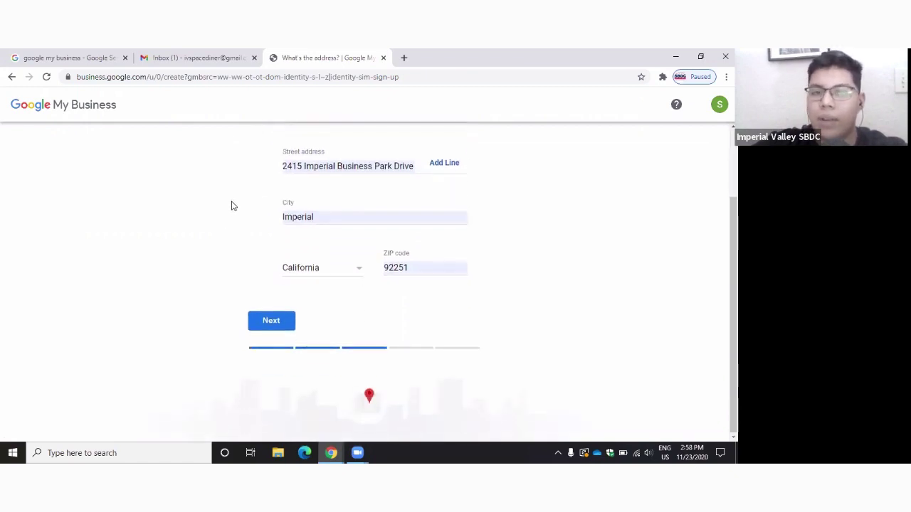
scroll(263, 309, up, 1)
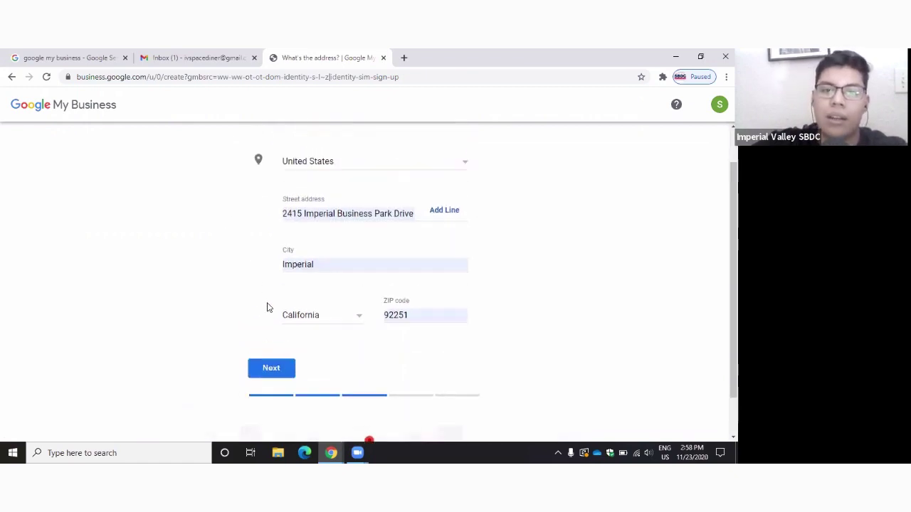
scroll(271, 204, up, 1)
drag(260, 159, 438, 172)
scroll(340, 244, down, 1)
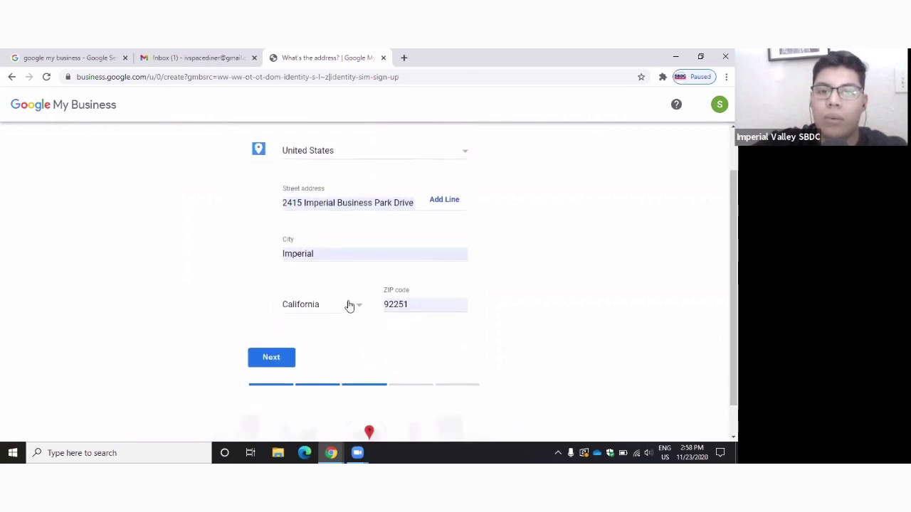
scroll(242, 285, up, 1)
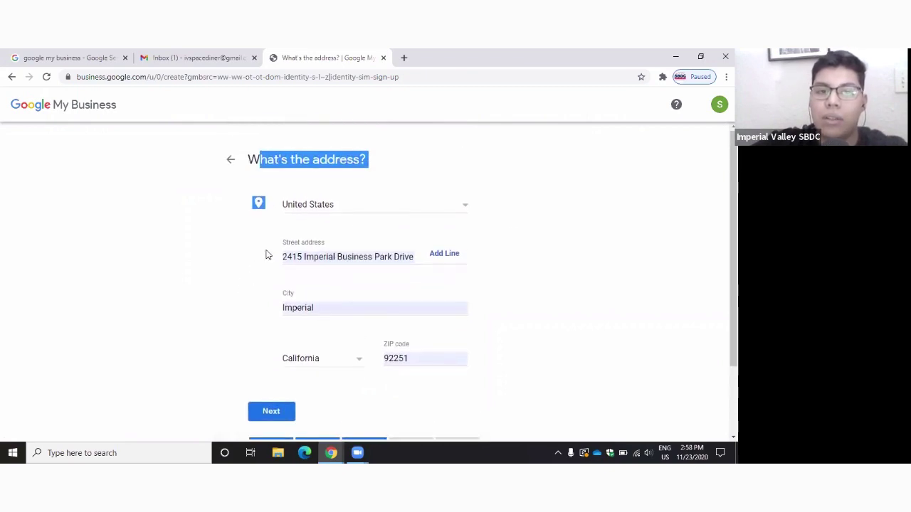
click(237, 254)
scroll(246, 270, down, 1)
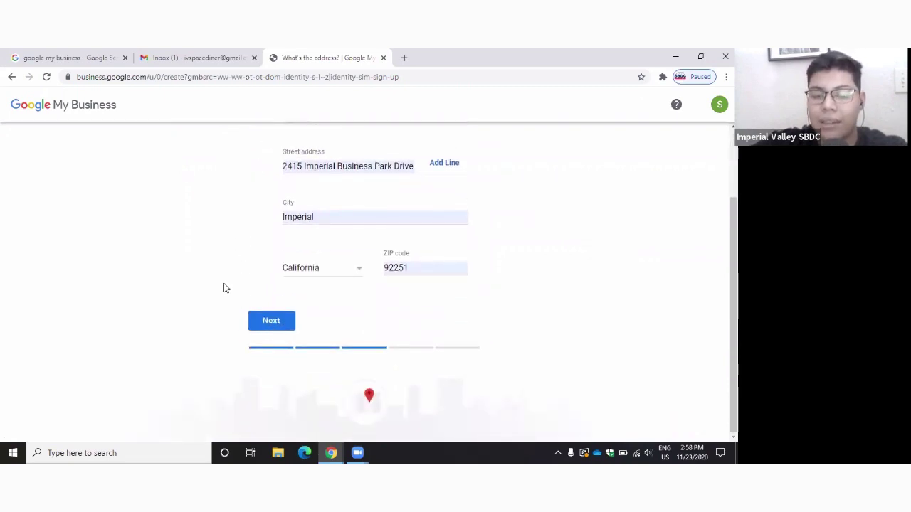
scroll(223, 285, up, 1)
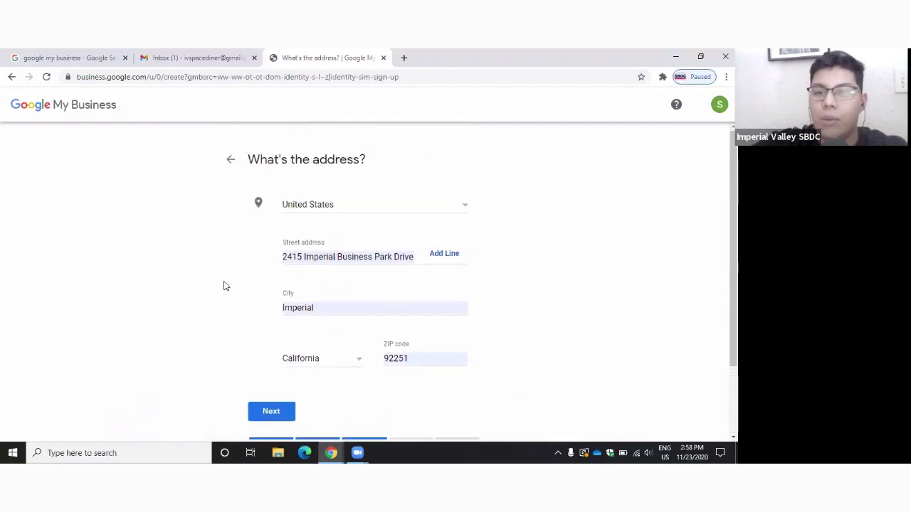
Step: Go back to the customer location question, try answering No, and continue with Yes instead
click(231, 160)
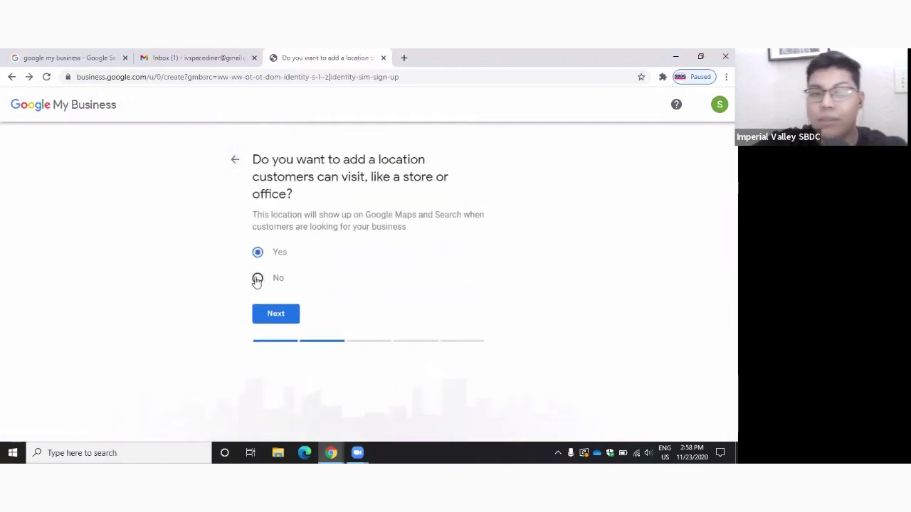
click(256, 279)
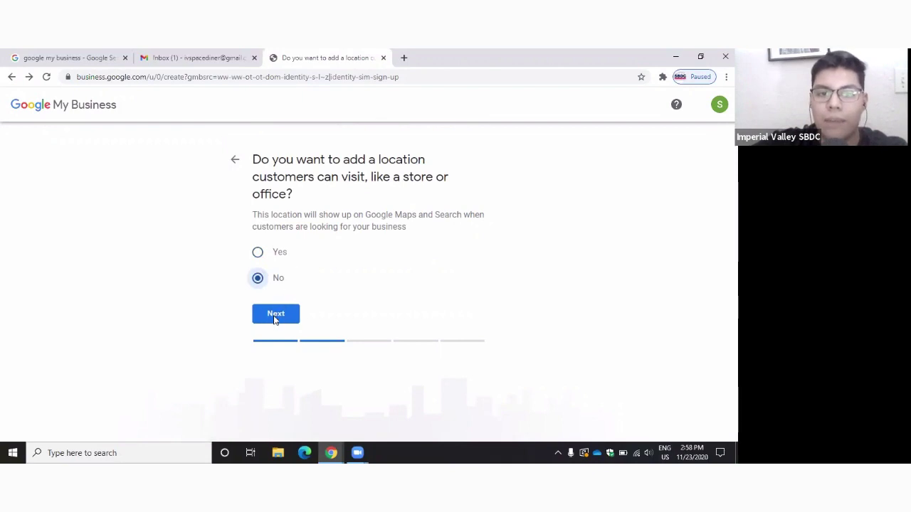
click(275, 317)
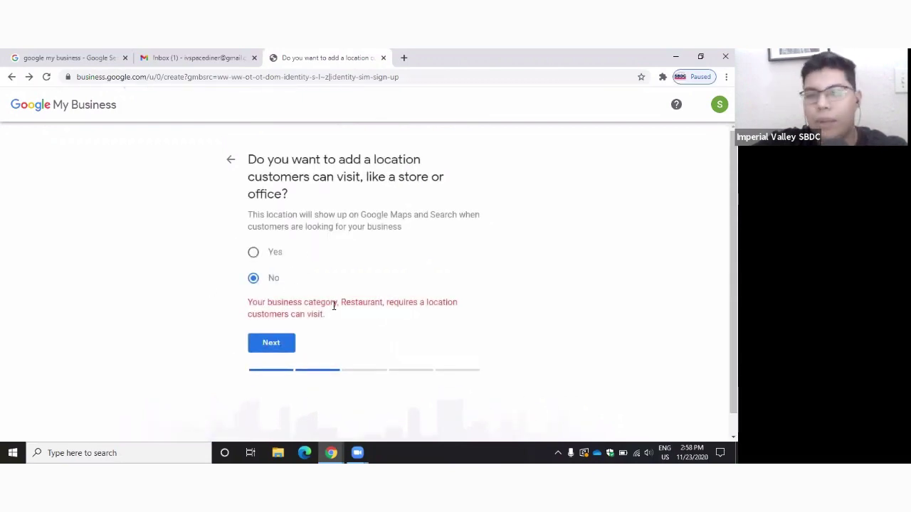
click(259, 257)
click(280, 344)
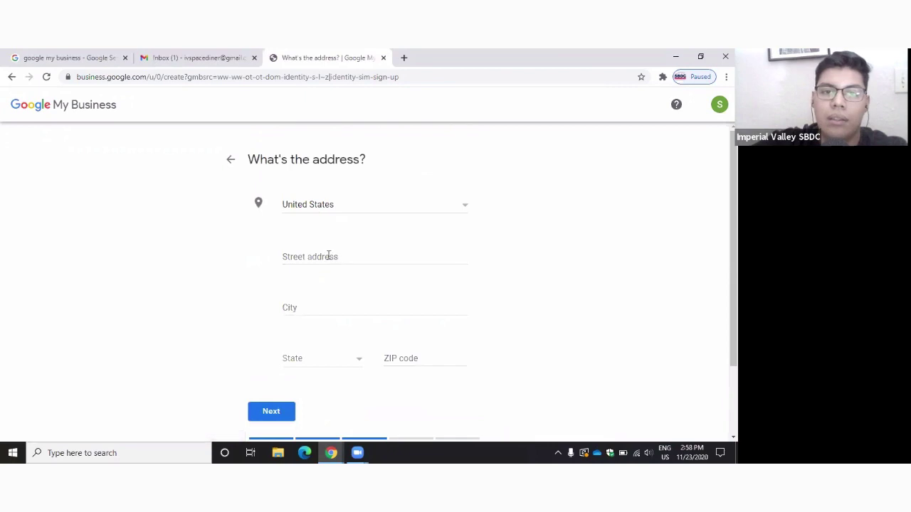
Step: Refill the business address from the first saved address, set the state to California and submit it
click(331, 257)
click(335, 279)
scroll(334, 280, down, 2)
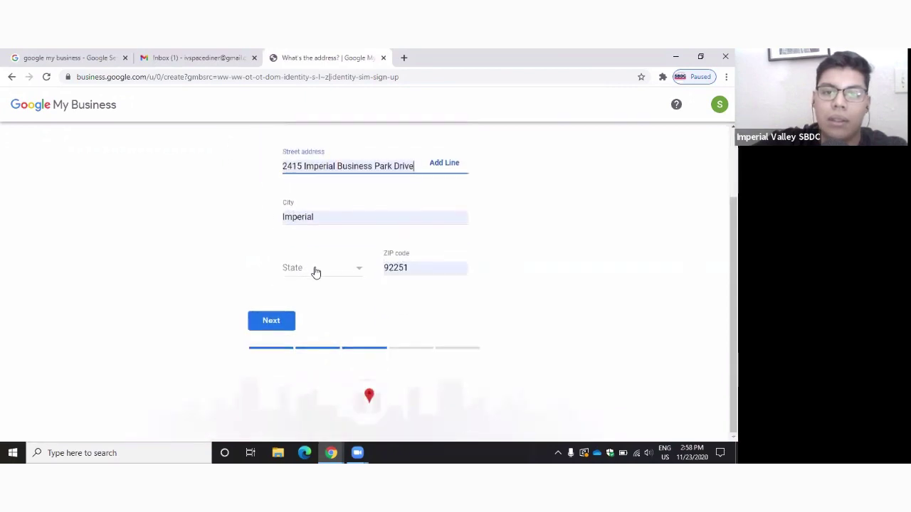
click(315, 269)
scroll(296, 324, down, 2)
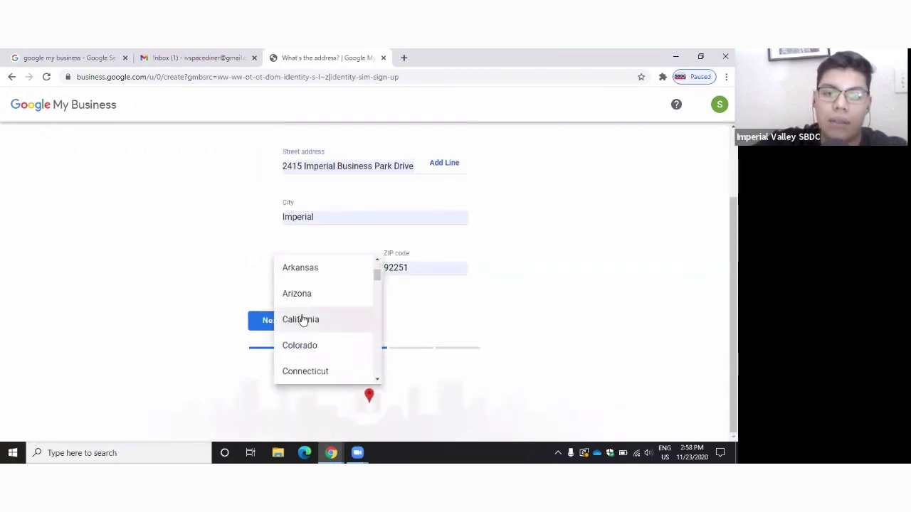
click(296, 320)
click(288, 324)
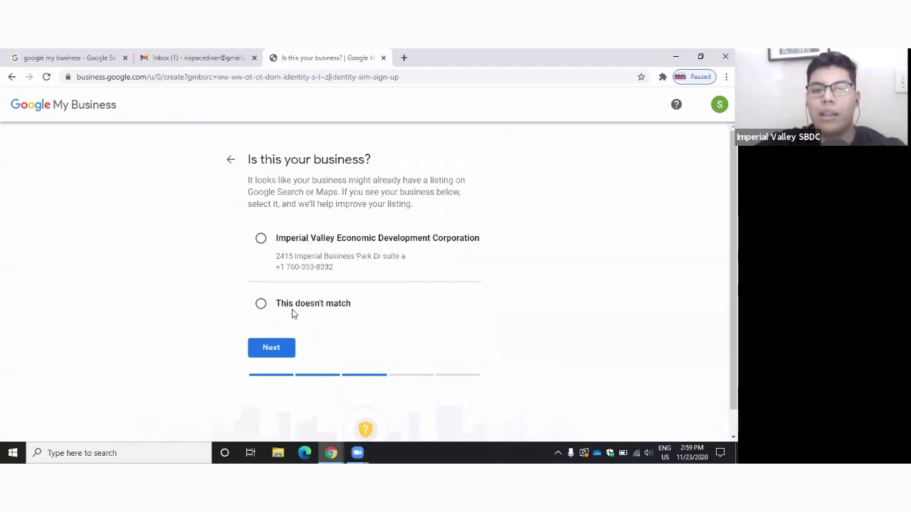
Step: Return from the possible matching business listing to the business category question
click(233, 164)
click(234, 165)
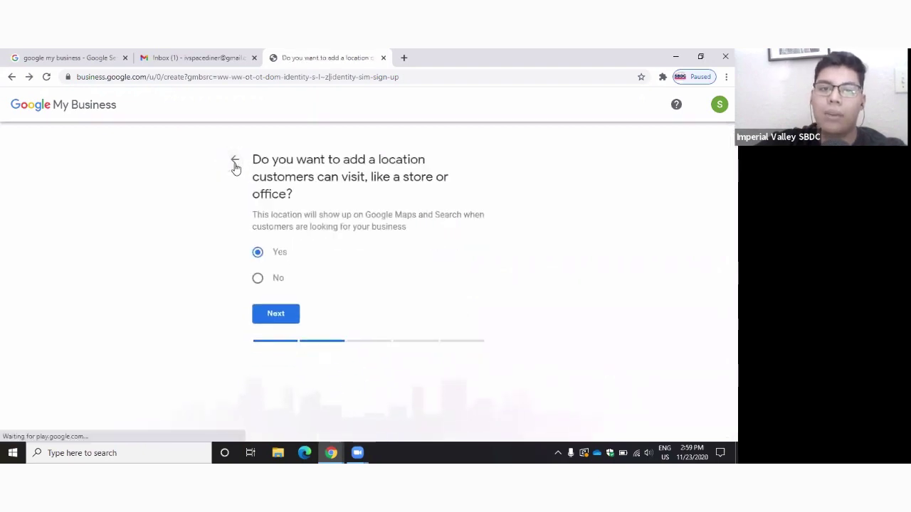
click(234, 165)
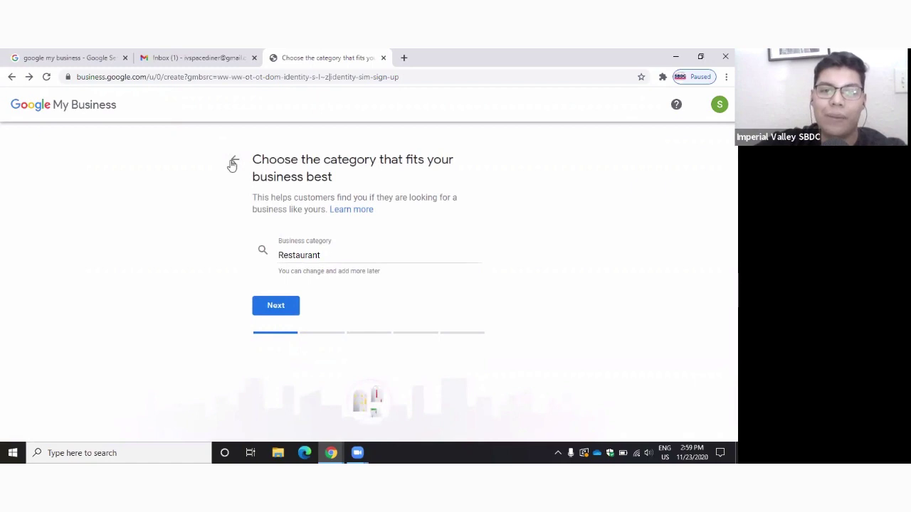
Step: Try searching the business categories for online sel in place of Restaurant, and clear the entry
double_click(331, 256)
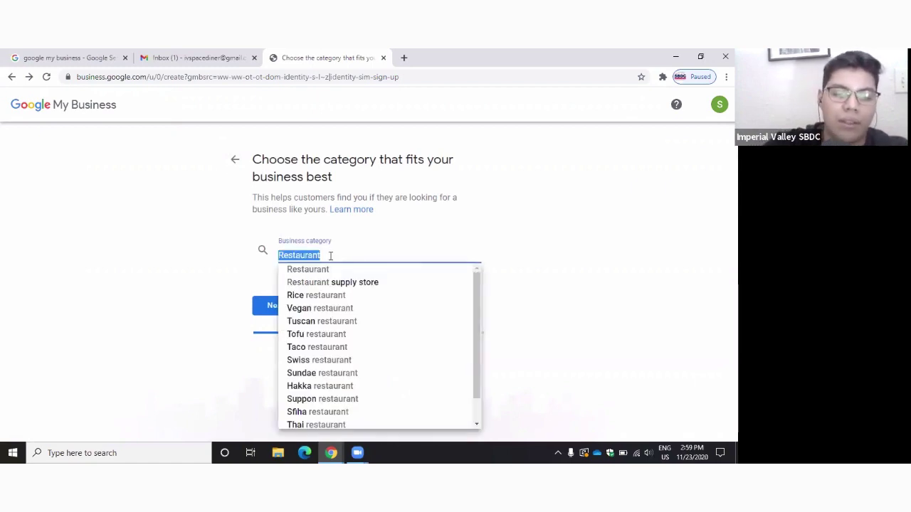
text(online )
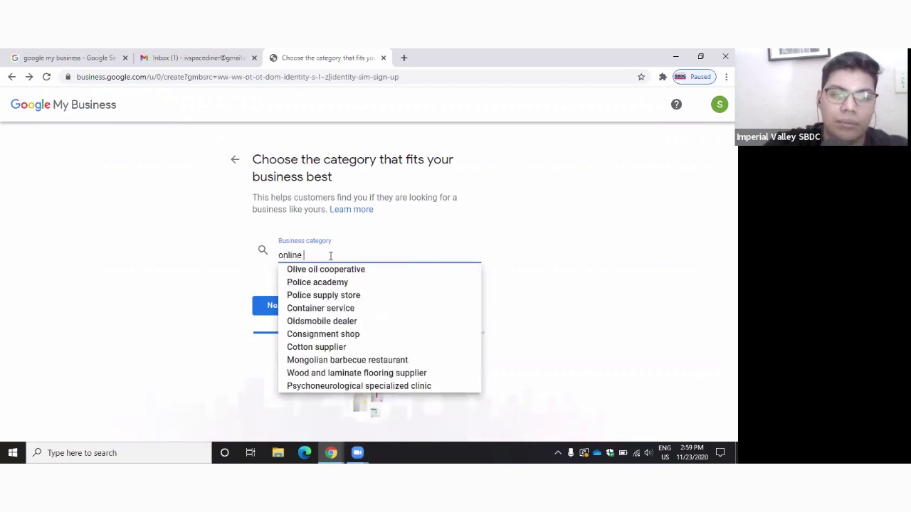
text(sel)
key(BackSpace)
key(BackSpace)
key(BackSpace)
key(BackSpace)
key(BackSpace)
key(BackSpace)
key(BackSpace)
key(BackSpace)
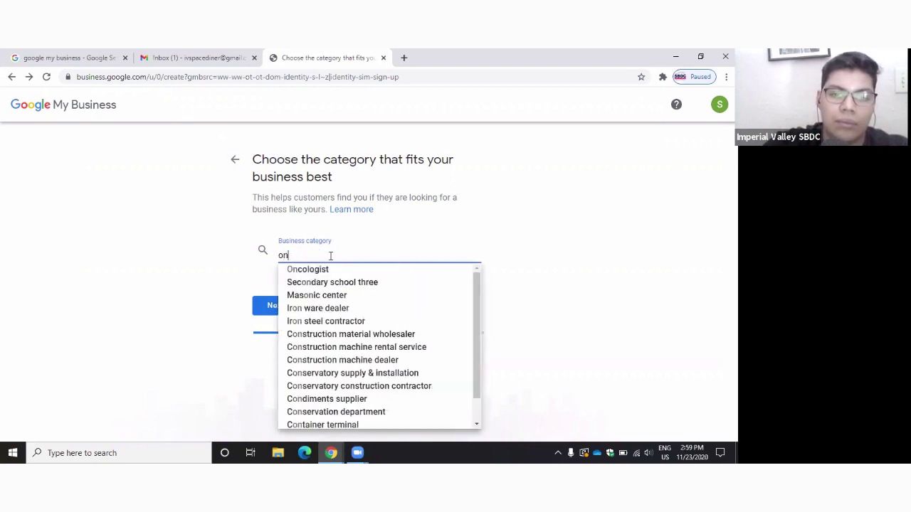
key(BackSpace)
key(BackSpace)
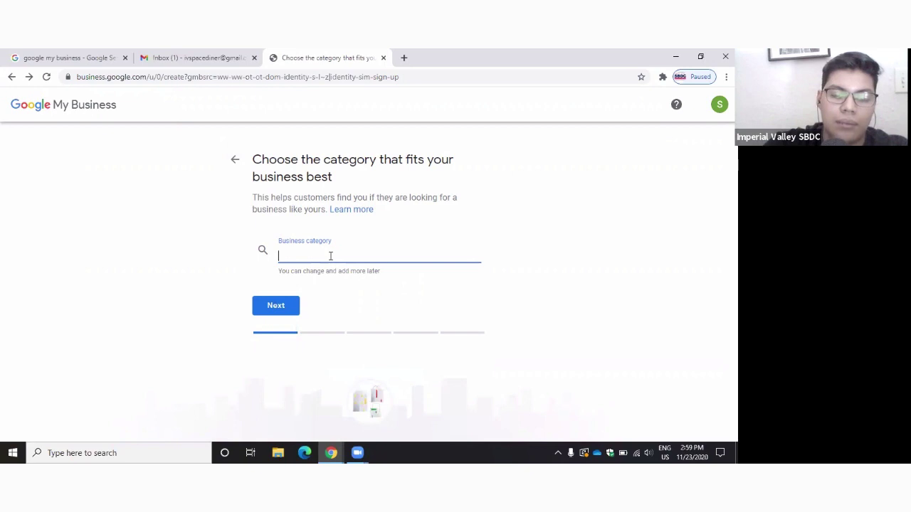
Step: Choose E commerce agency as the business category and answer No to adding a location customers can visit
text(ecomme)
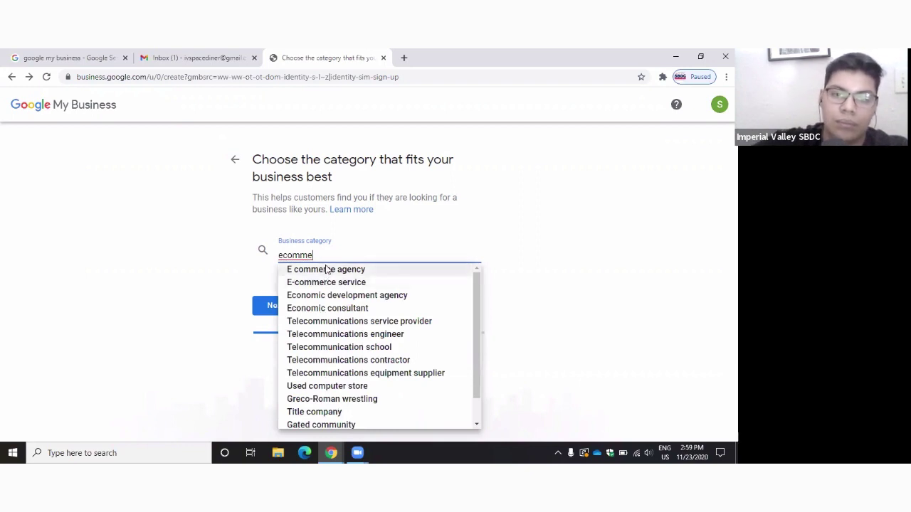
click(327, 270)
click(271, 306)
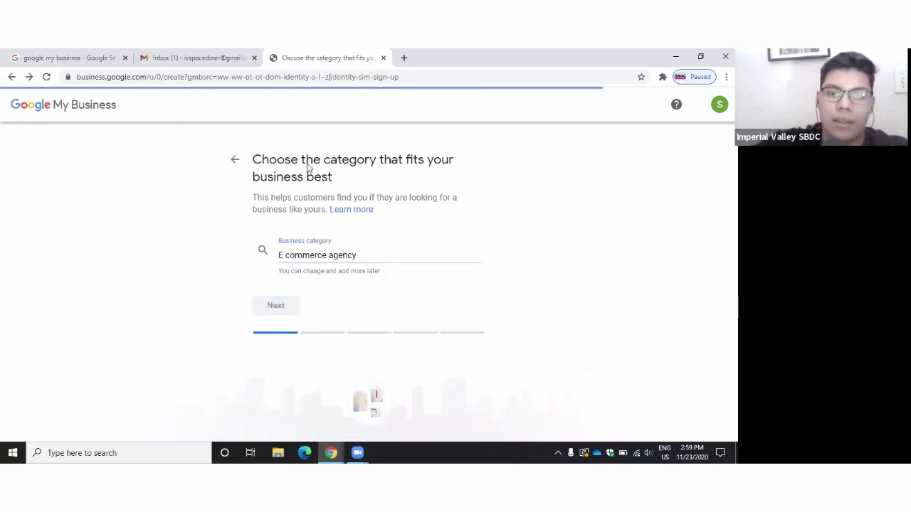
click(258, 278)
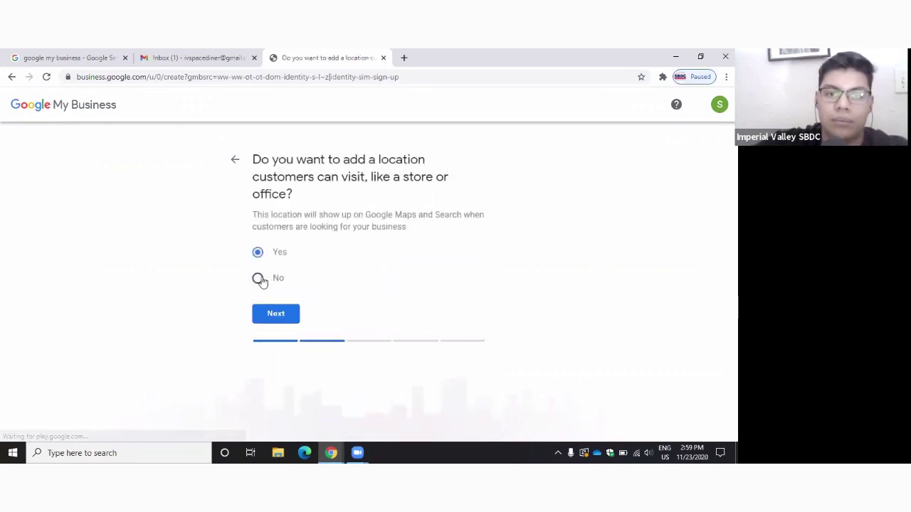
click(276, 313)
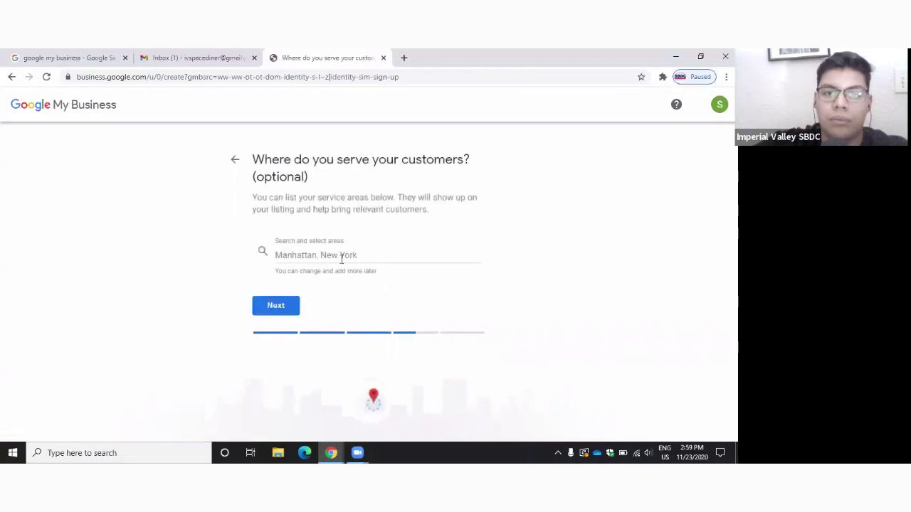
Step: Add Imperial County, CA, USA as the area where customers are served and continue to the contact details
click(342, 259)
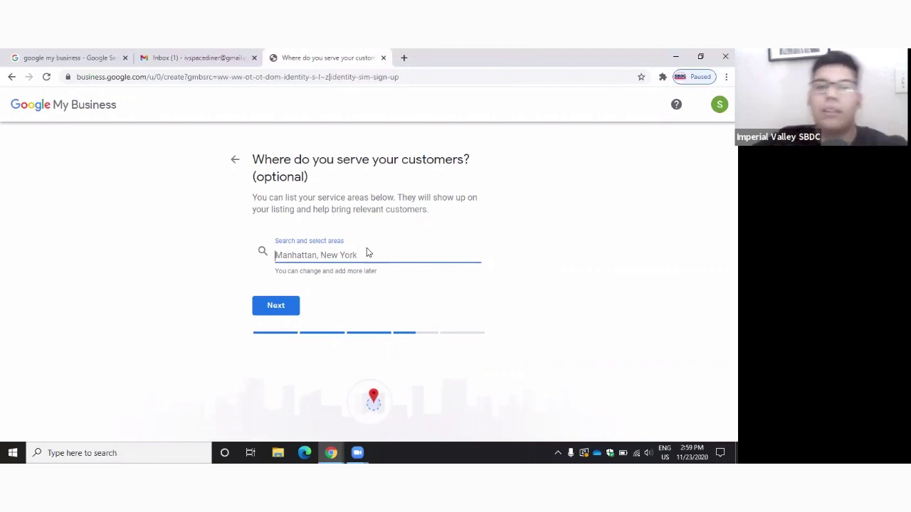
text(Imperial Coi)
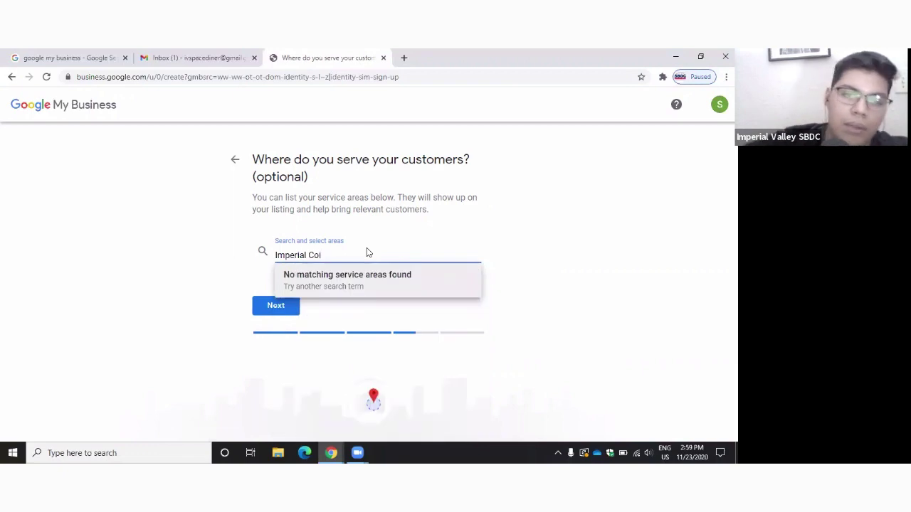
key(BackSpace)
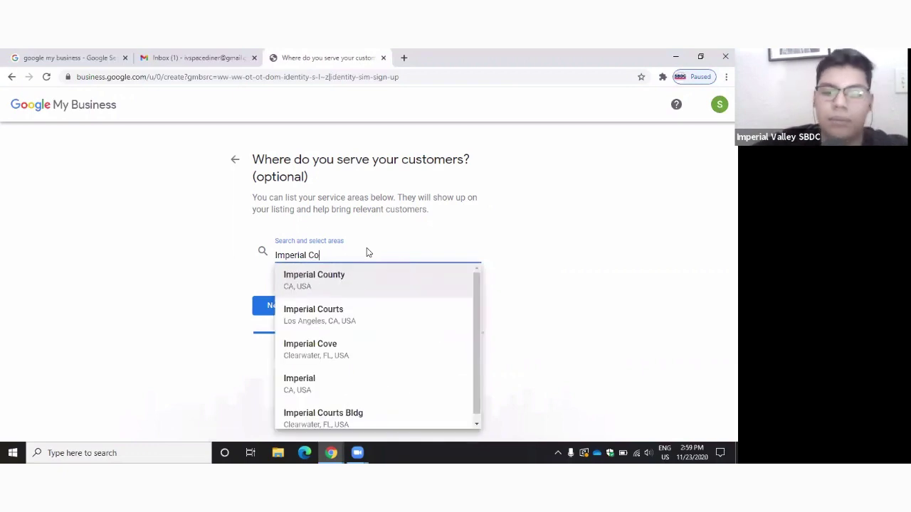
click(335, 280)
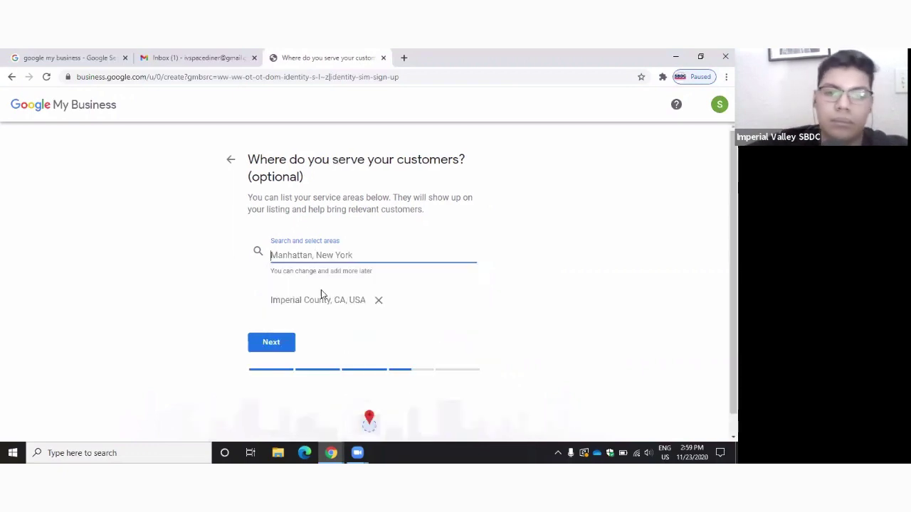
click(274, 349)
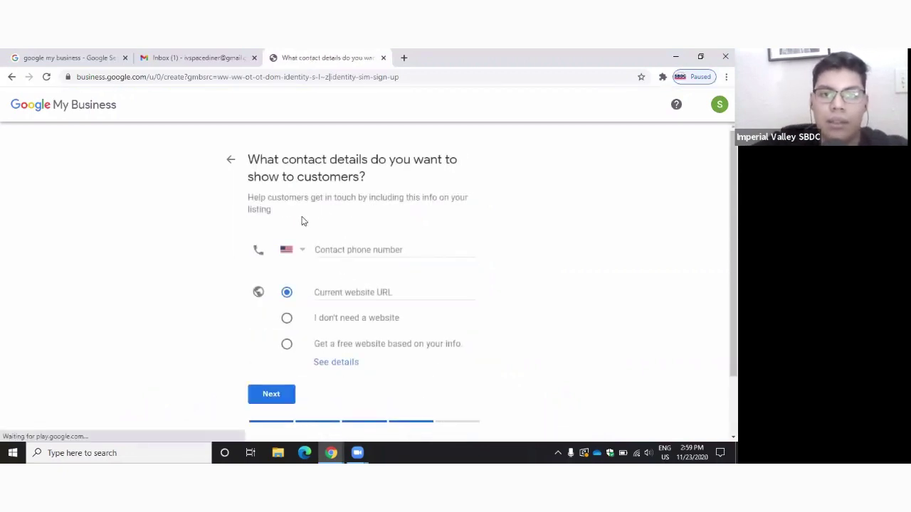
Step: Fill in the contact phone number with the saved suggestion
scroll(379, 199, down, 1)
click(363, 176)
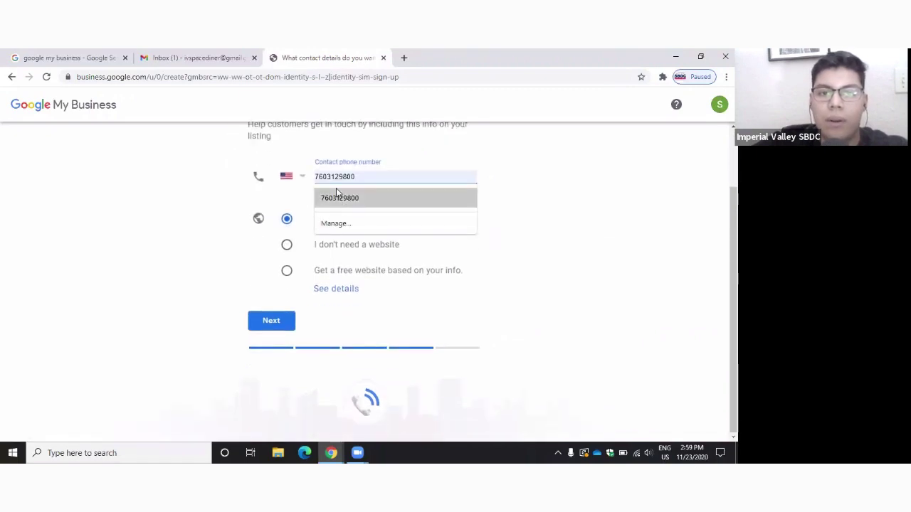
click(367, 195)
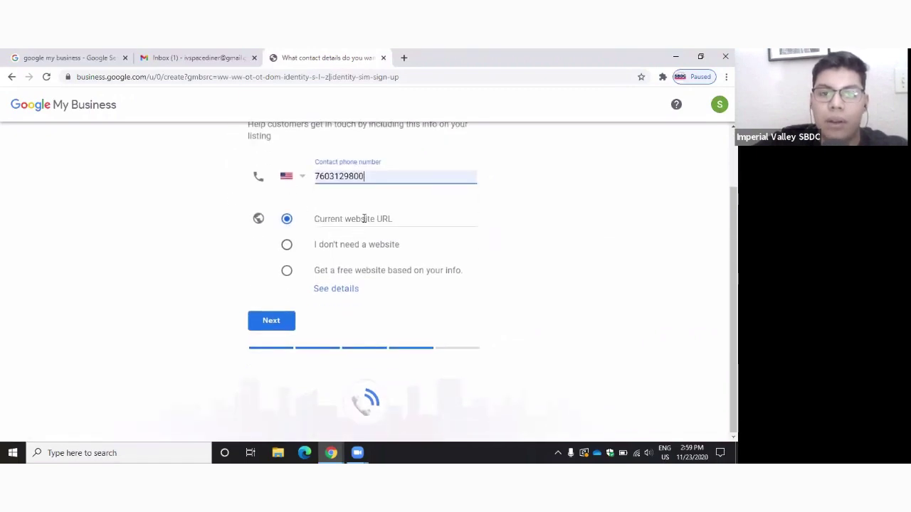
Step: Set the current website URL to ivspacediner.com, submit the contact details and finish the listing
click(364, 218)
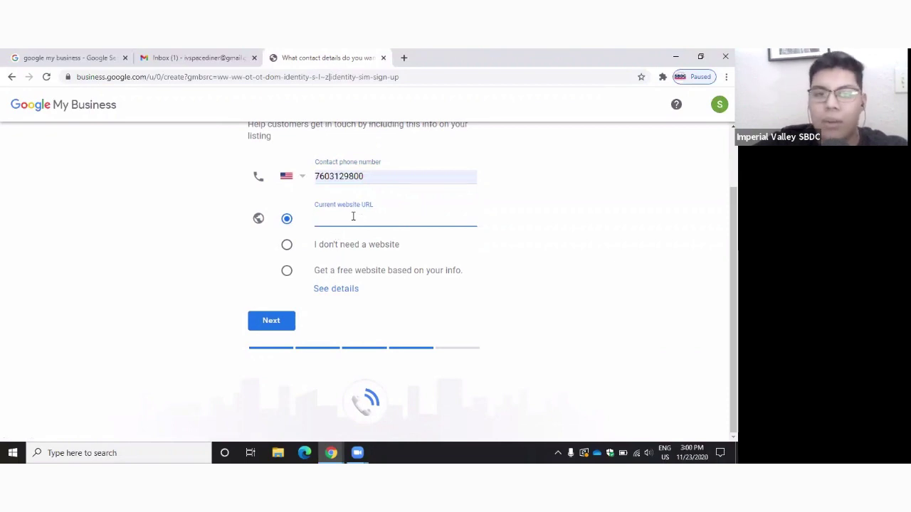
click(293, 246)
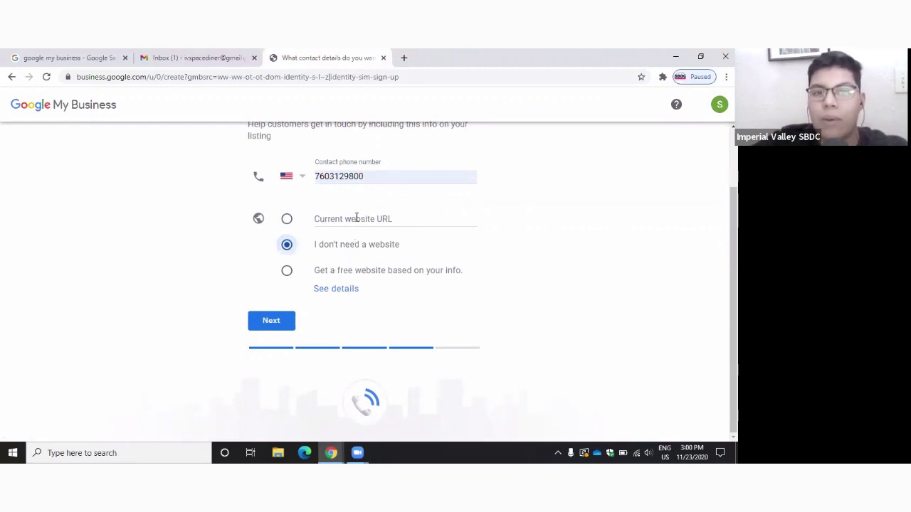
click(356, 218)
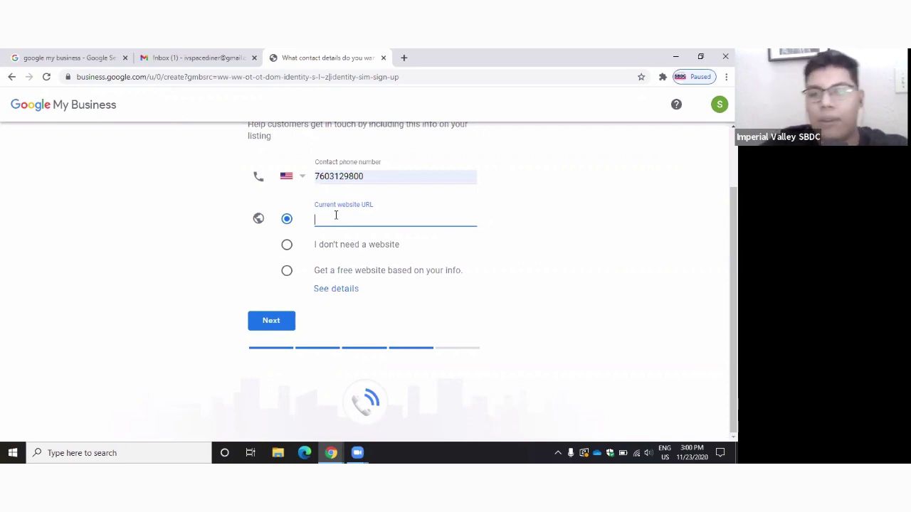
text(s)
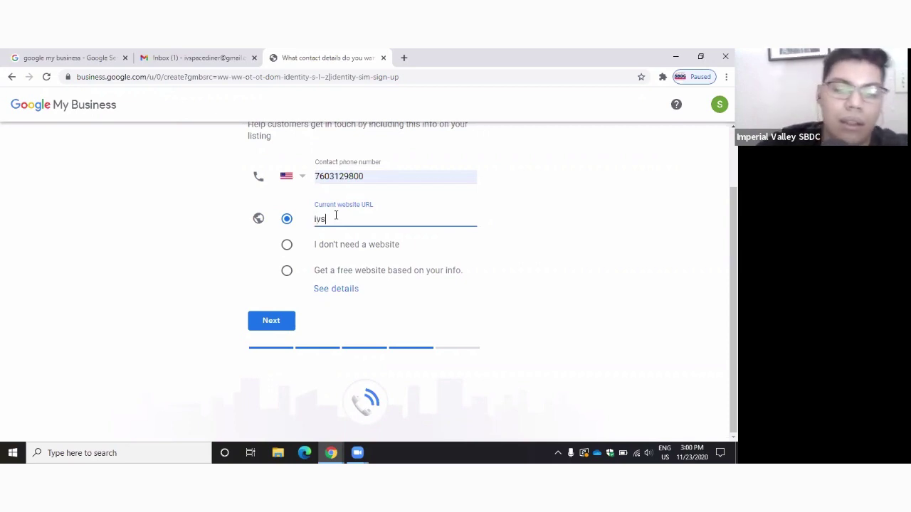
text(pacediner.com)
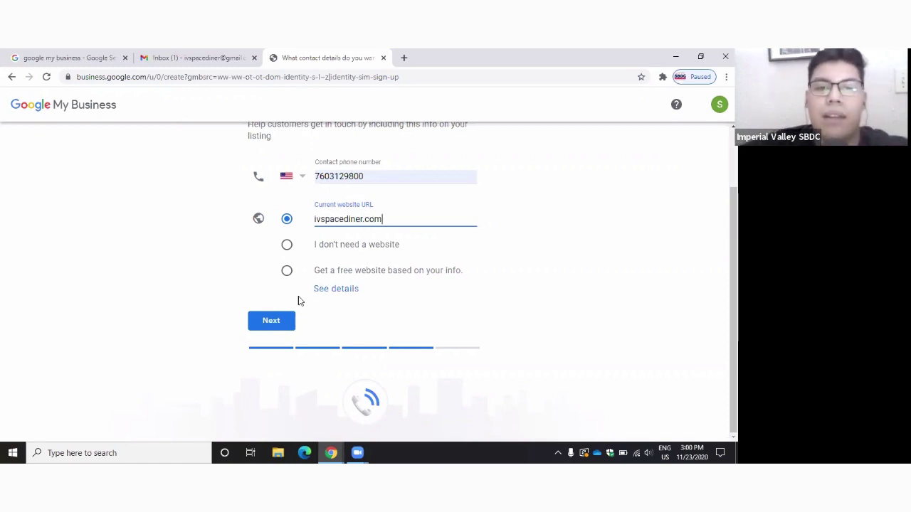
click(265, 324)
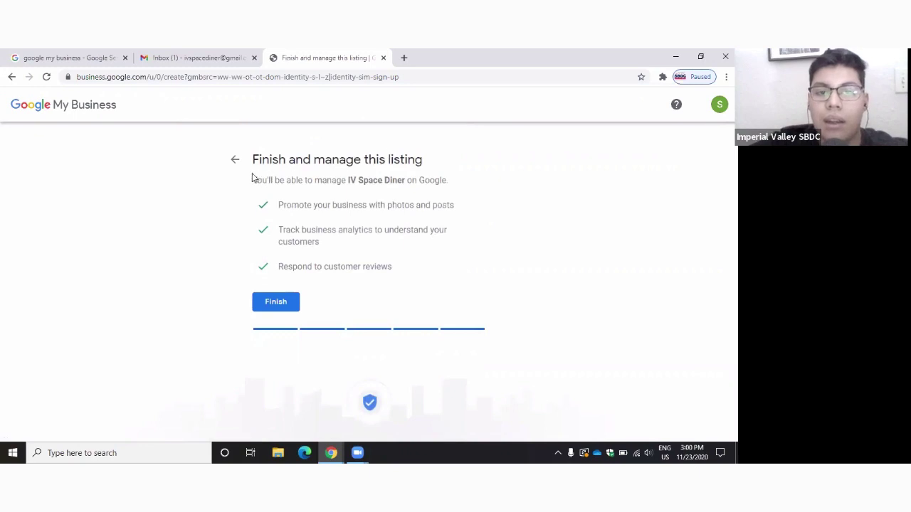
drag(253, 160, 430, 271)
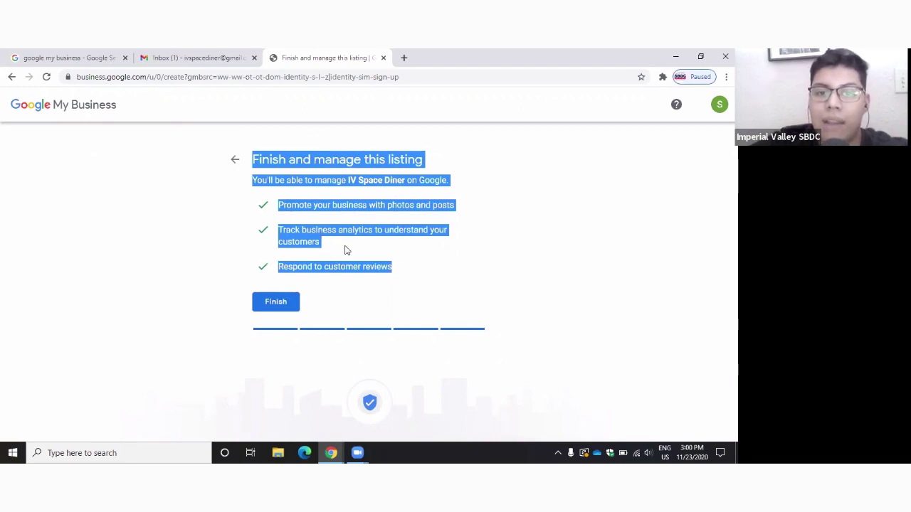
click(281, 303)
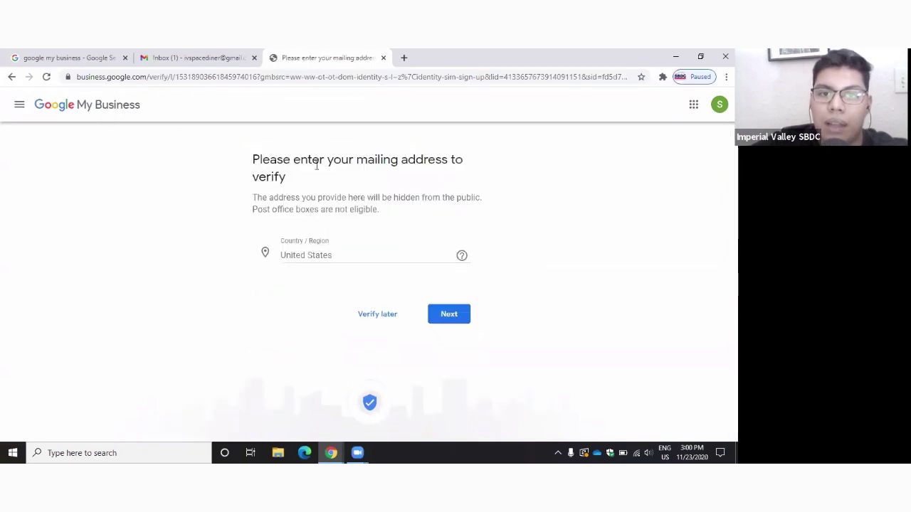
Step: Review the mailing address form for verification and postpone verifying the business
scroll(311, 241, down, 1)
scroll(314, 236, up, 1)
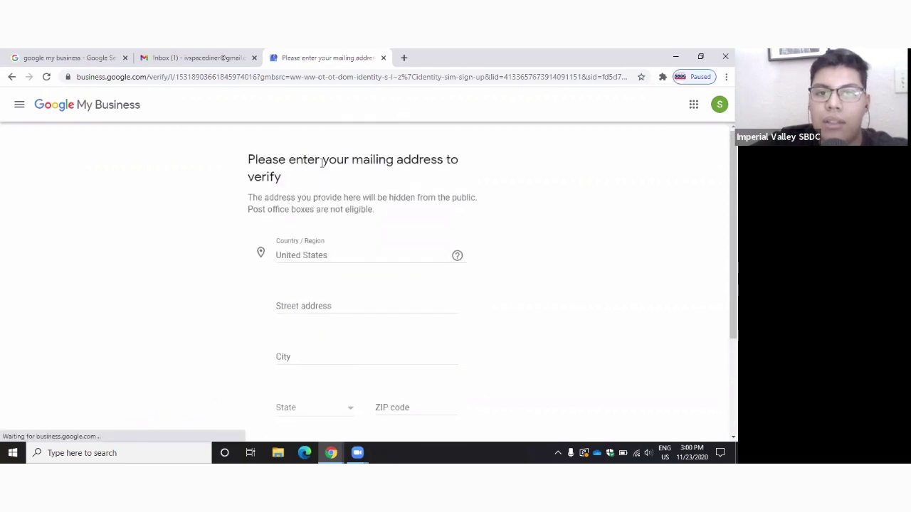
scroll(478, 191, down, 2)
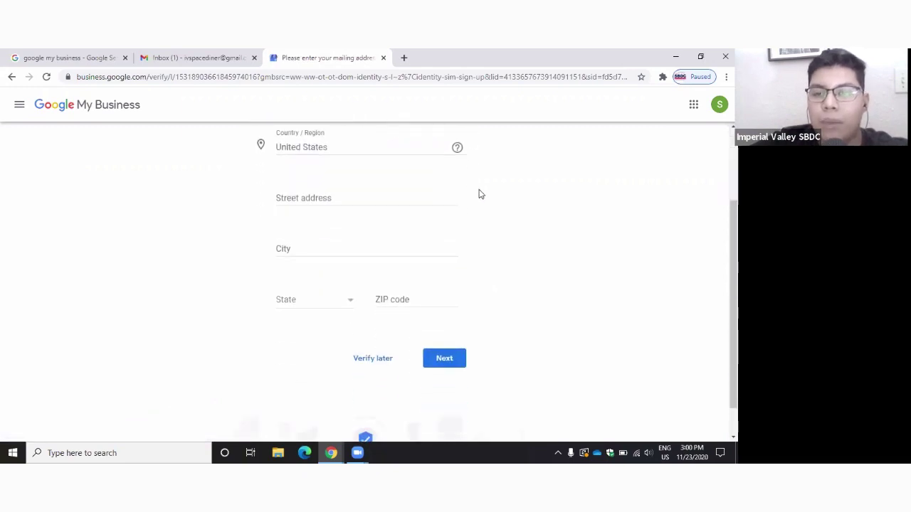
scroll(481, 199, down, 1)
scroll(482, 201, up, 2)
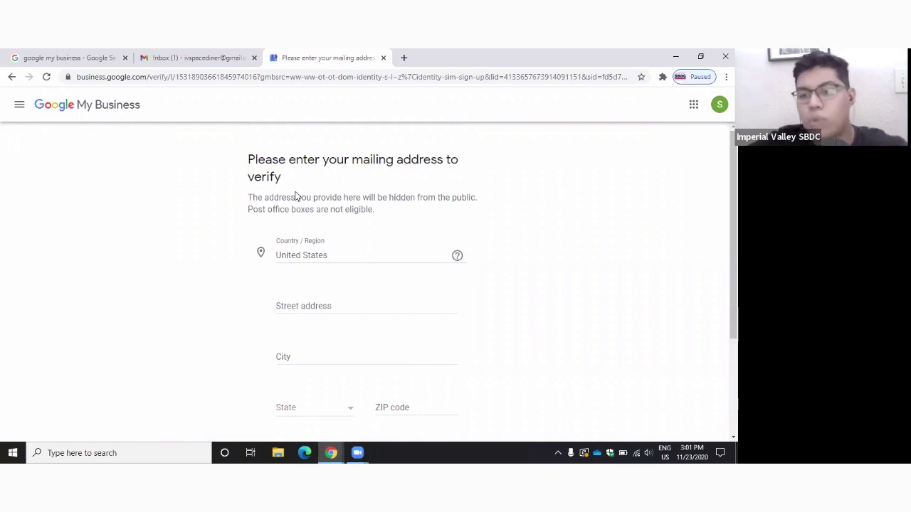
scroll(306, 199, down, 1)
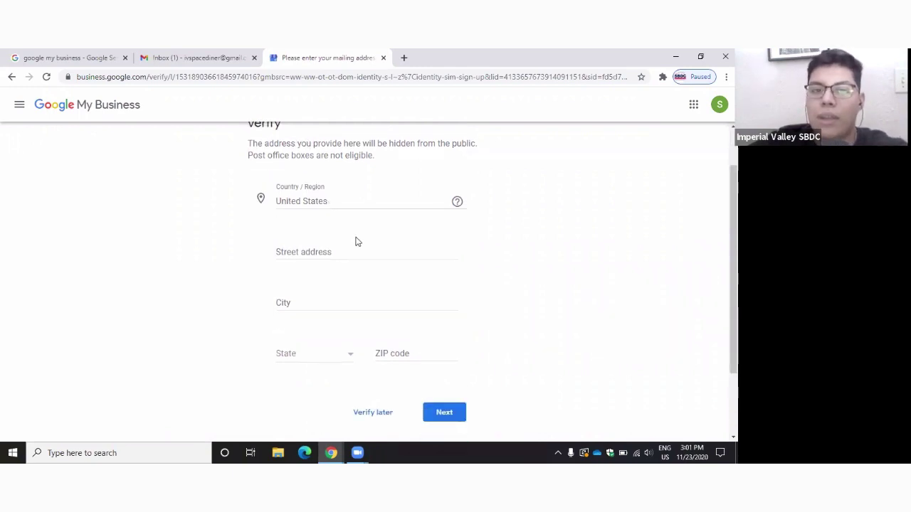
scroll(355, 242, down, 1)
scroll(349, 249, down, 1)
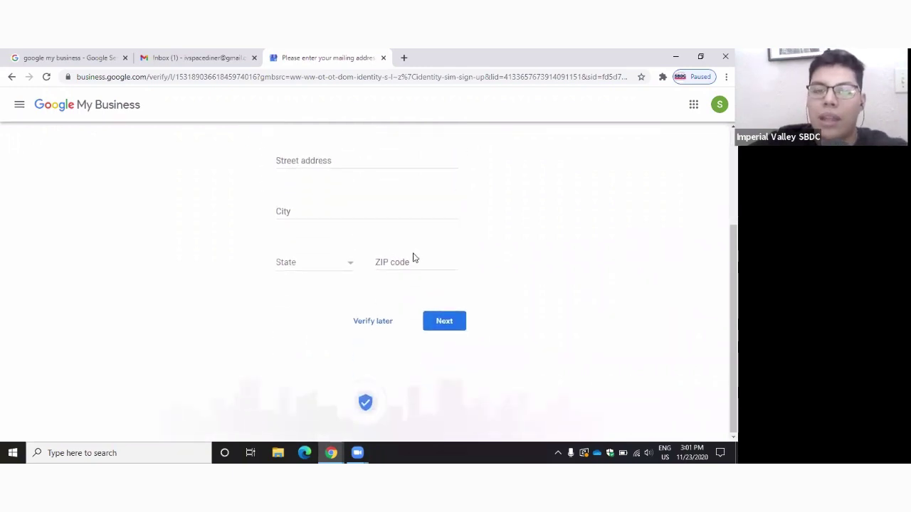
scroll(413, 258, up, 2)
scroll(427, 278, down, 2)
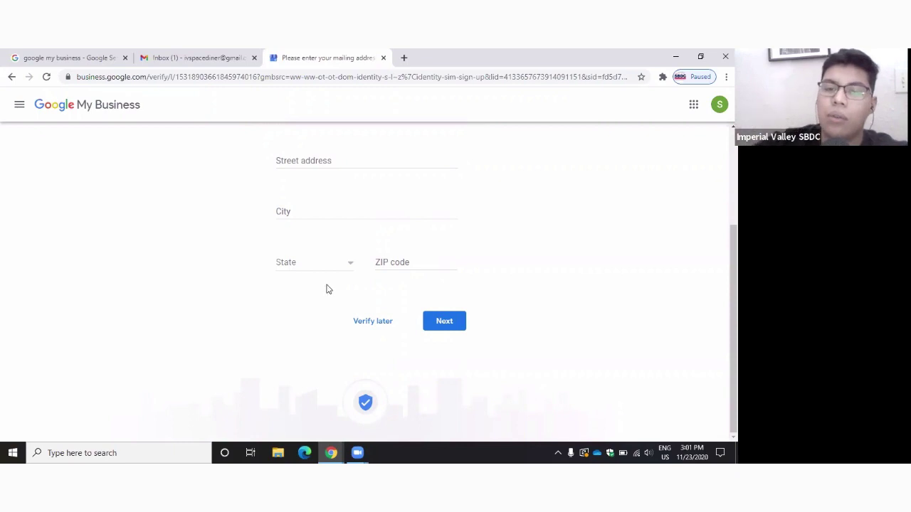
click(373, 322)
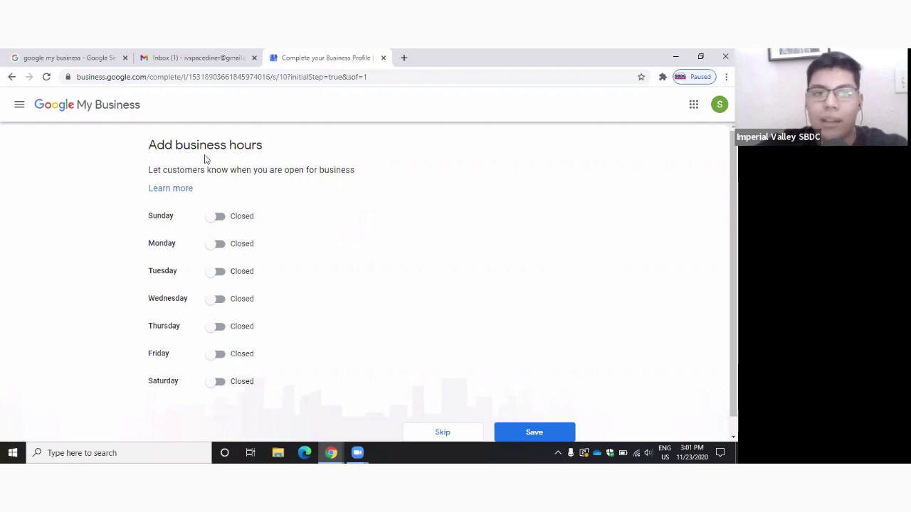
Step: Mark every day from Sunday through Saturday as open in the business hours
click(215, 217)
click(217, 245)
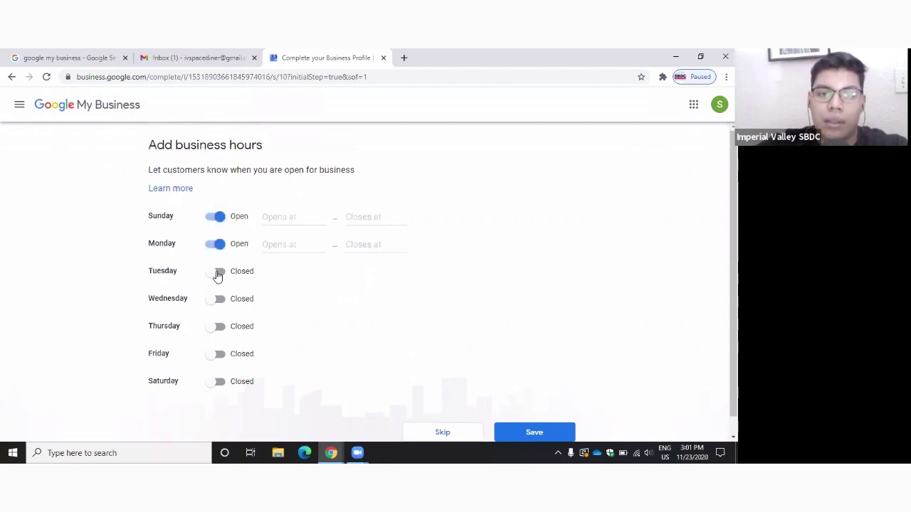
click(217, 271)
click(216, 299)
click(218, 327)
click(219, 354)
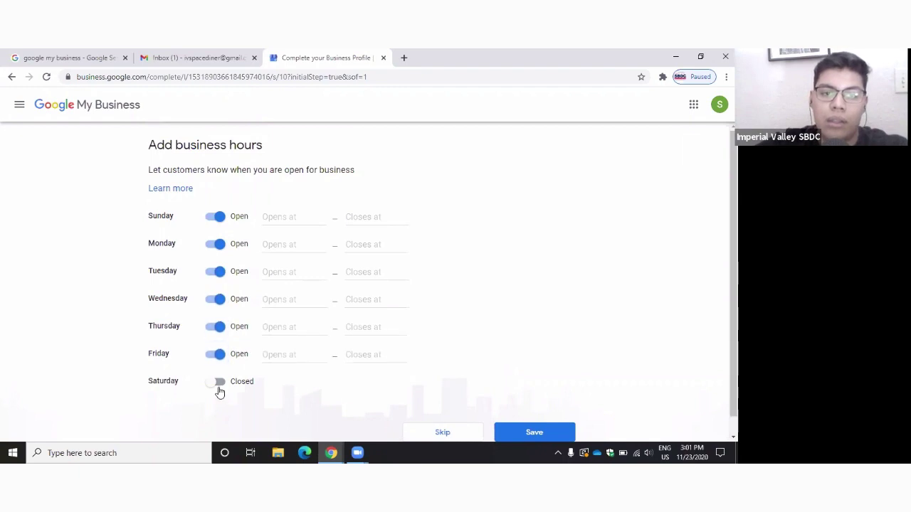
click(218, 382)
Step: Set Sunday's business hours to open at 3:00 PM and close at 10:00 PM
click(308, 217)
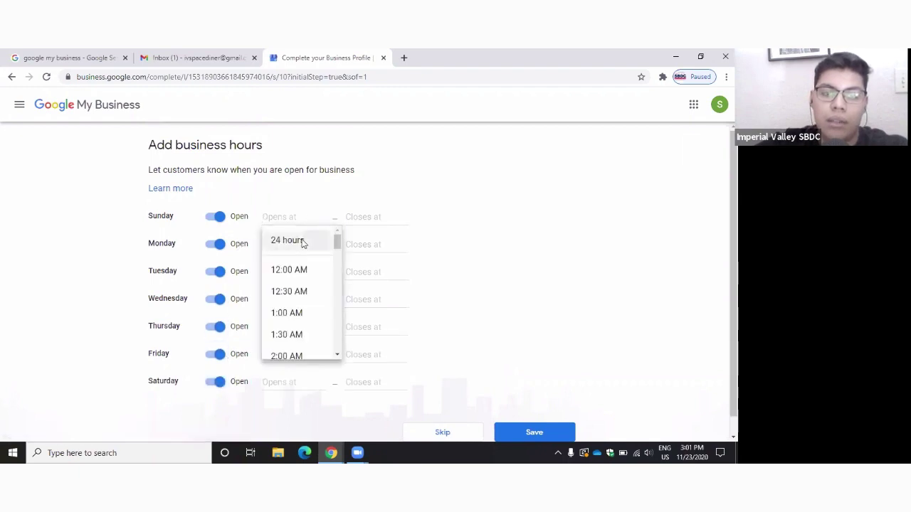
scroll(295, 293, down, 4)
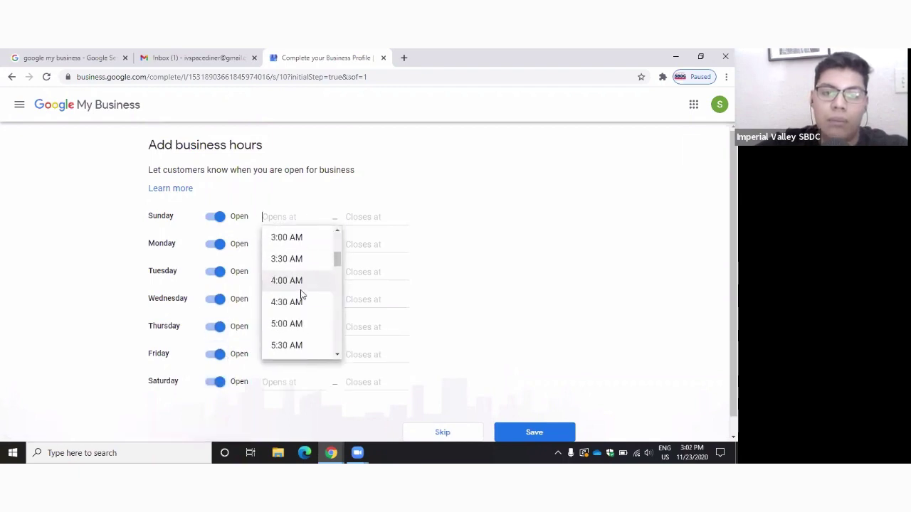
scroll(298, 256, up, 3)
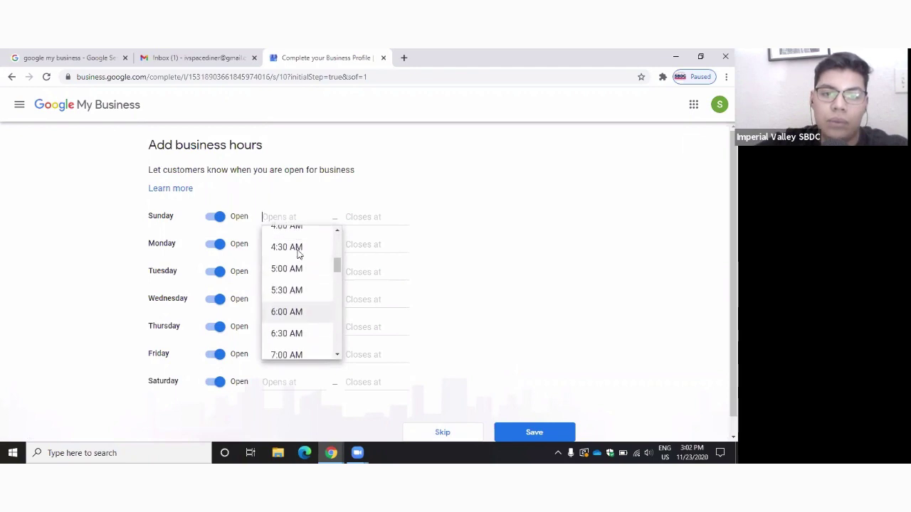
scroll(296, 263, up, 1)
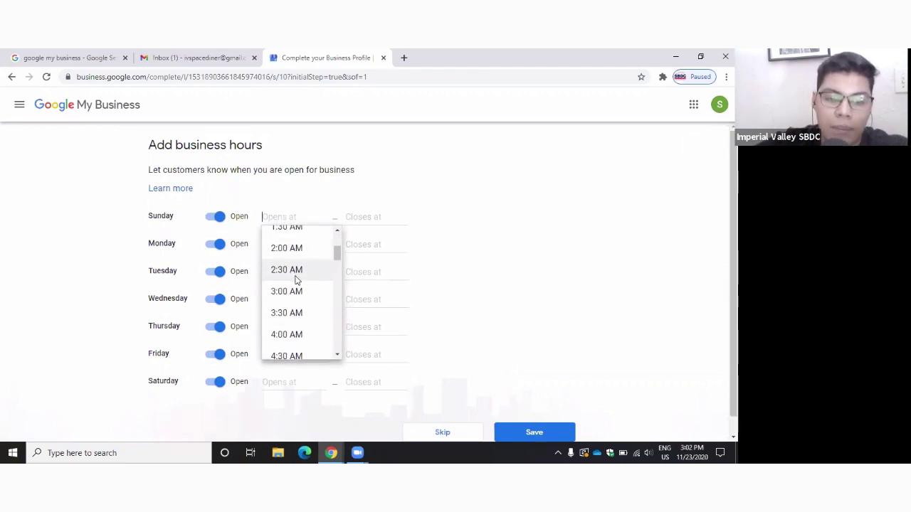
text(3)
click(290, 313)
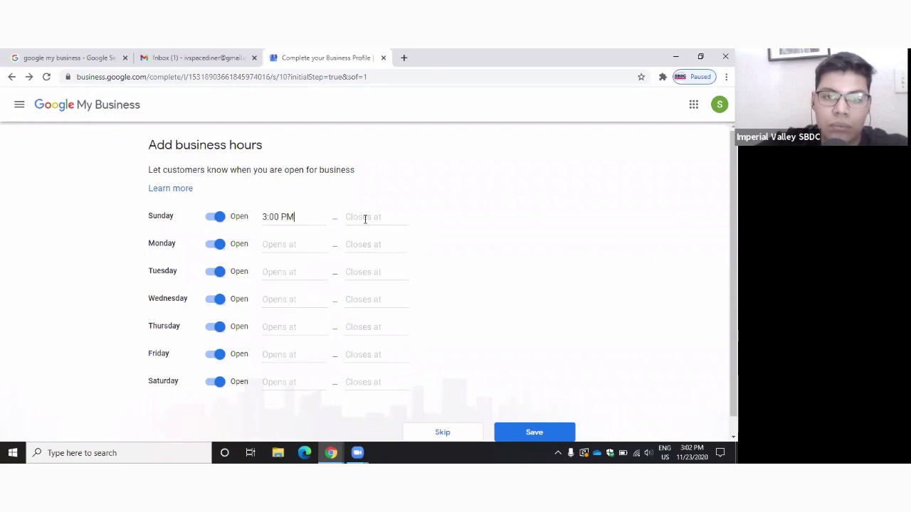
click(365, 218)
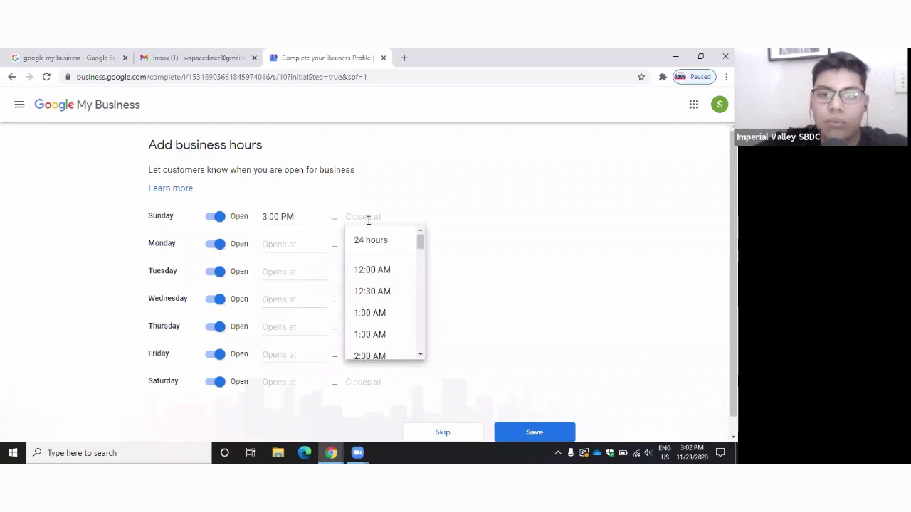
text(10)
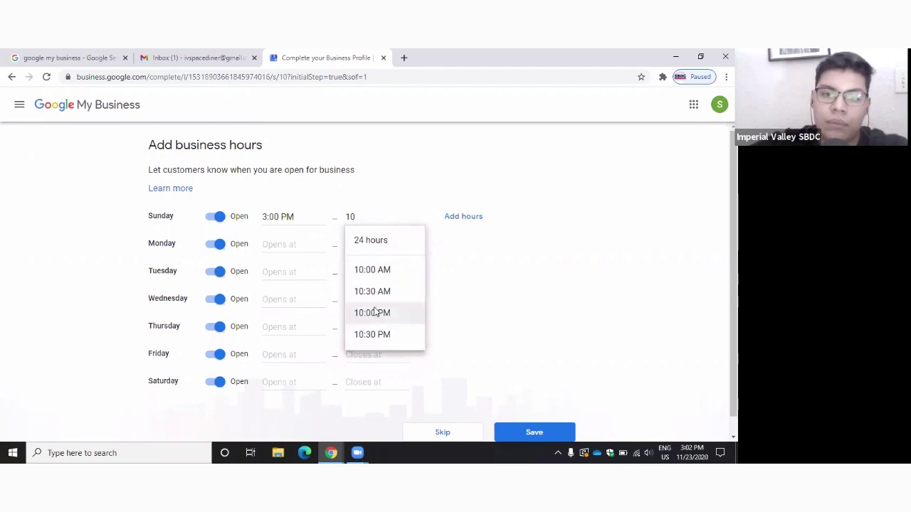
click(373, 314)
Step: Set Monday's business hours to open at 3:00 PM and close at 10:00 PM
click(298, 242)
text(3)
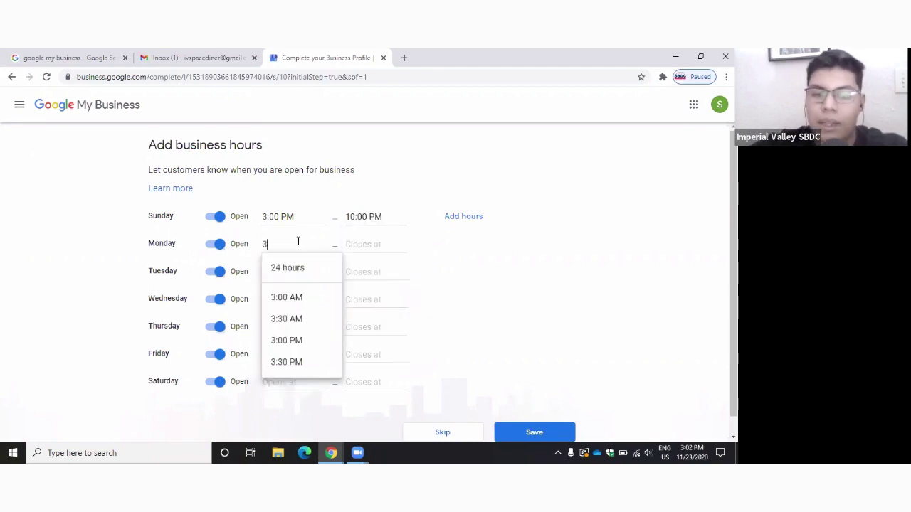
key(Down)
key(Down)
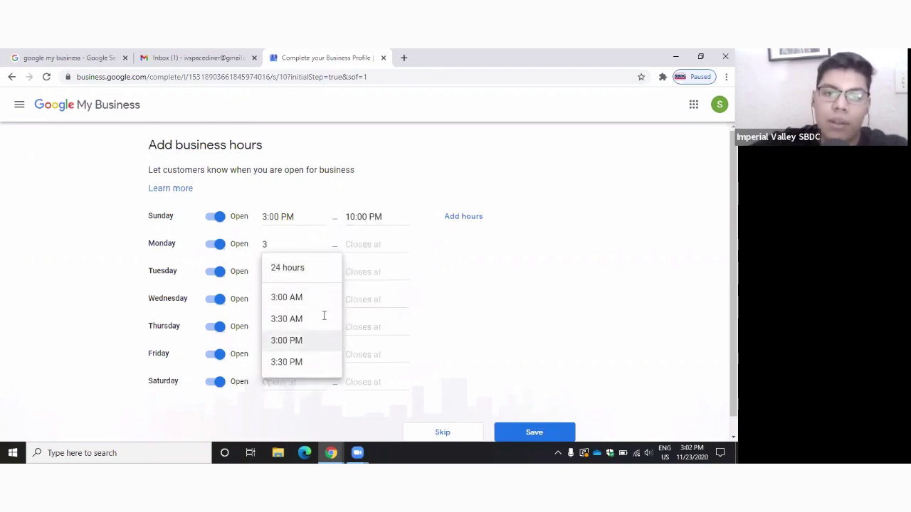
key(Return)
click(365, 244)
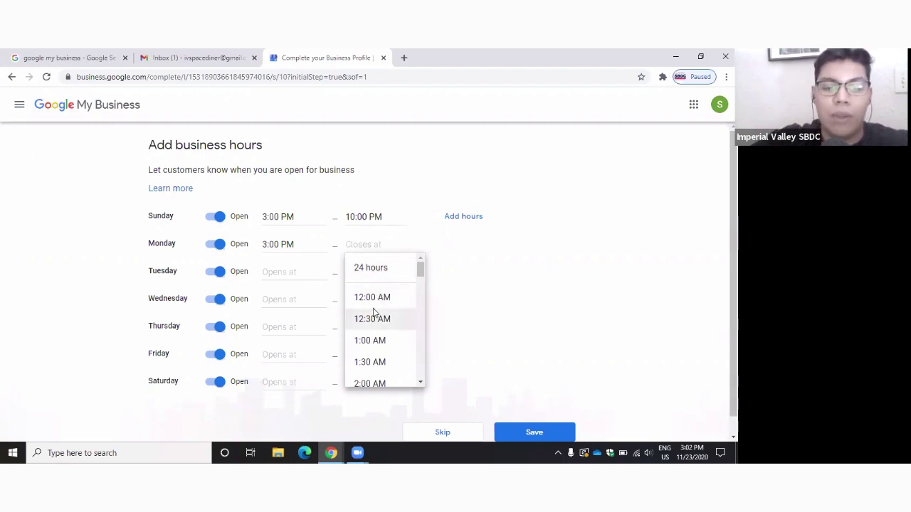
text(3)
click(380, 340)
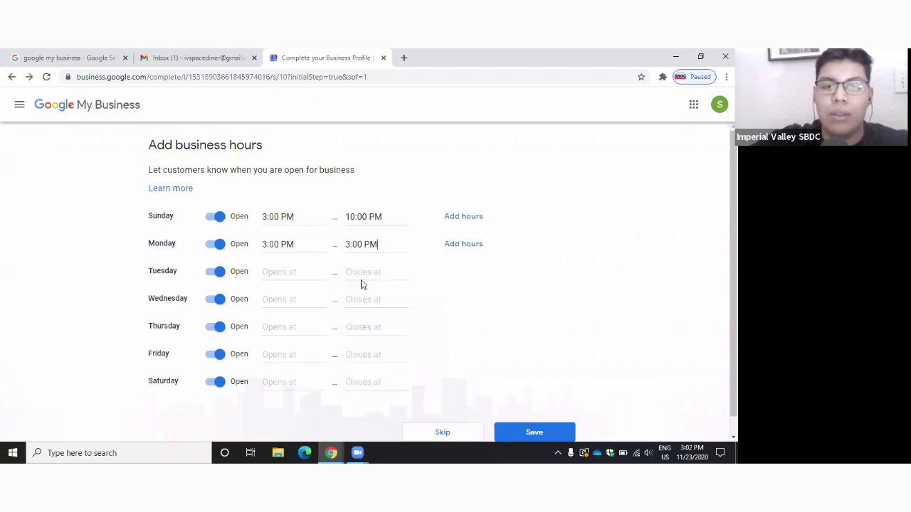
triple_click(359, 244)
text(10)
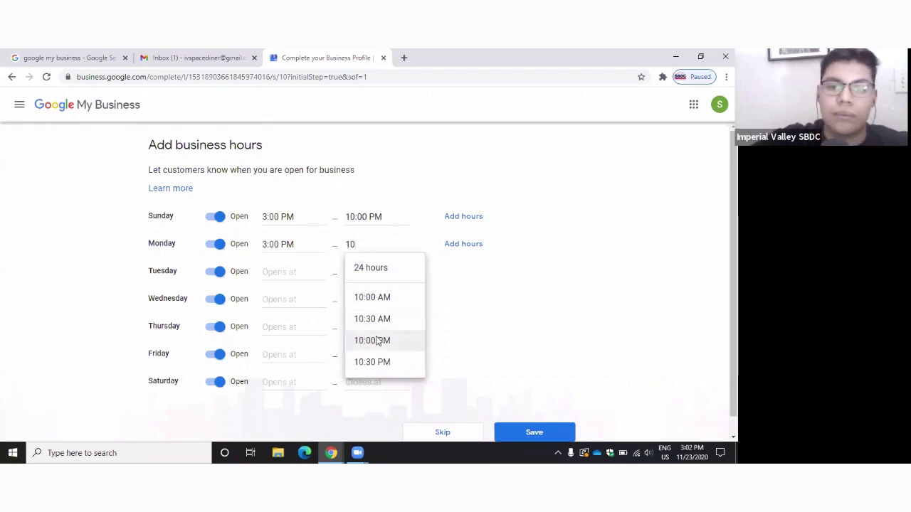
click(374, 340)
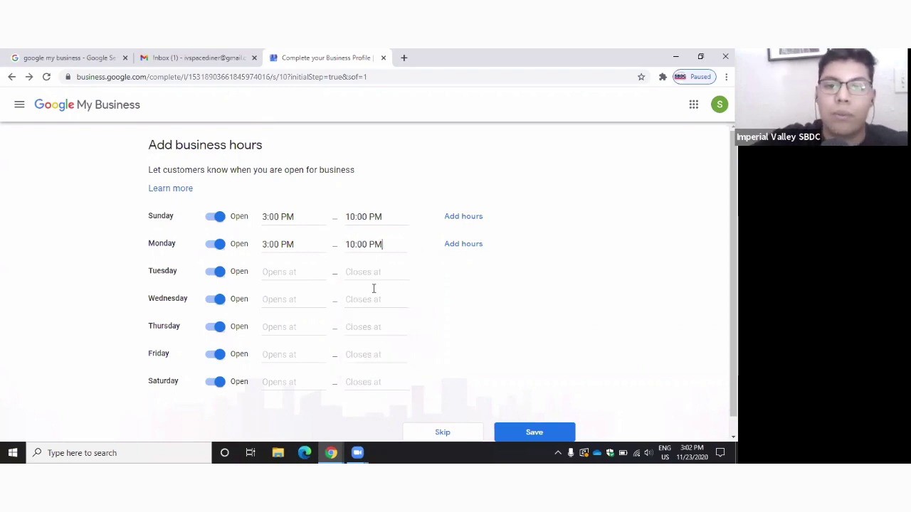
Step: Set Tuesday's business hours to open at 3:00 PM and close at 10:00 PM
click(288, 272)
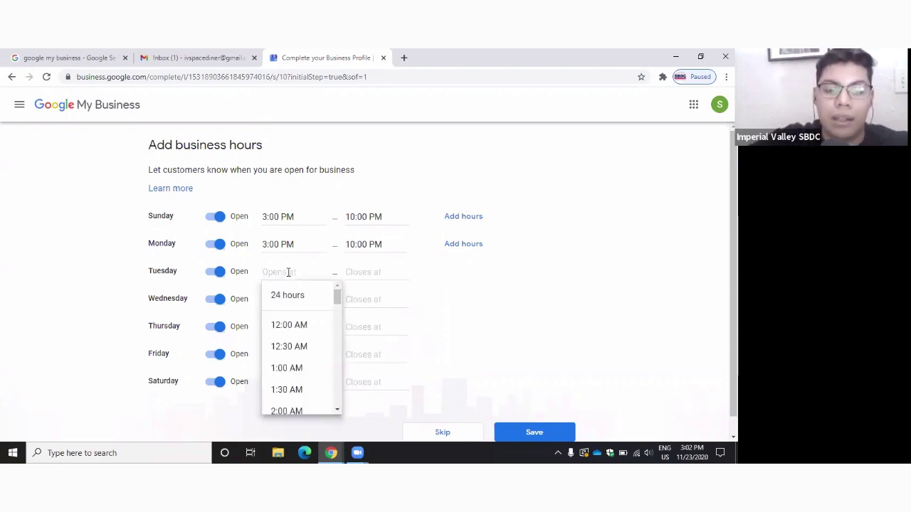
text(3)
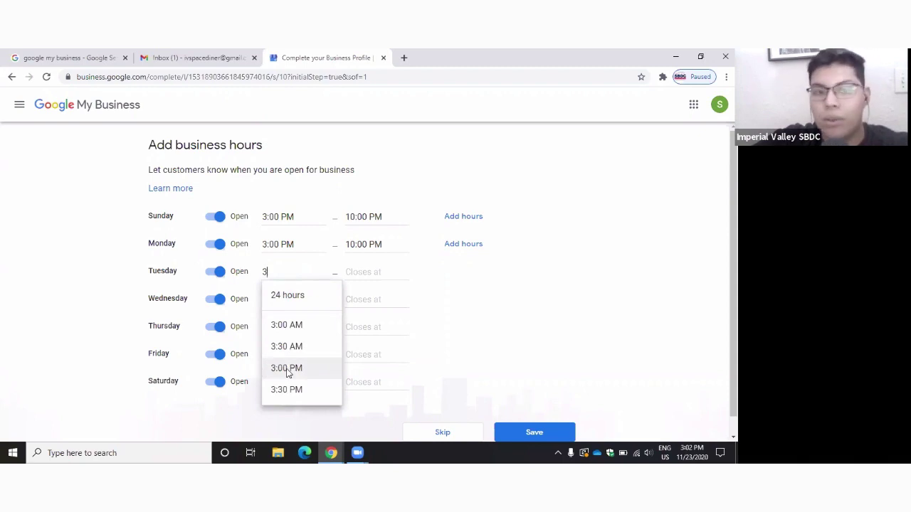
key(Return)
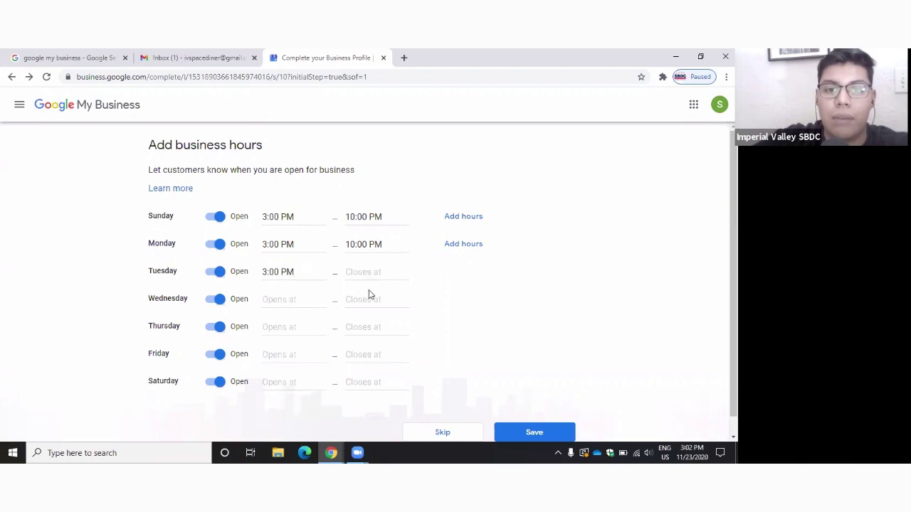
click(367, 277)
text(1)
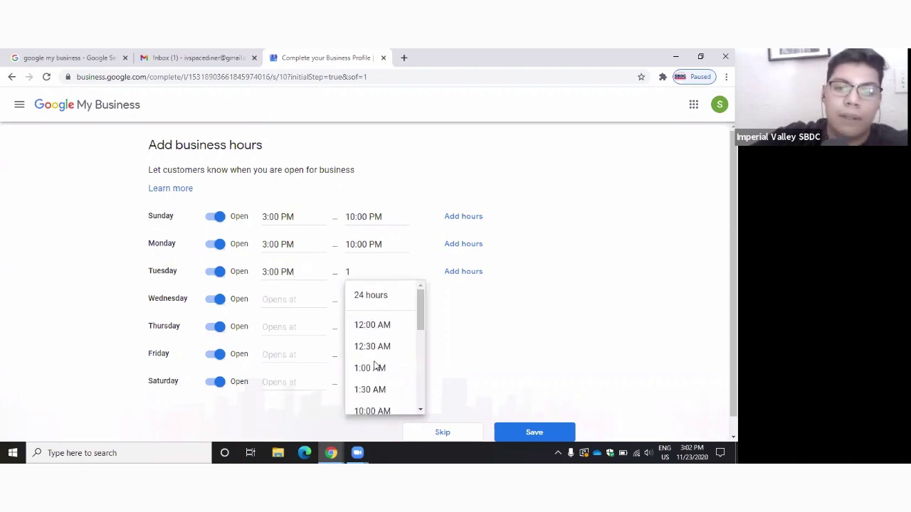
text(0)
key(Return)
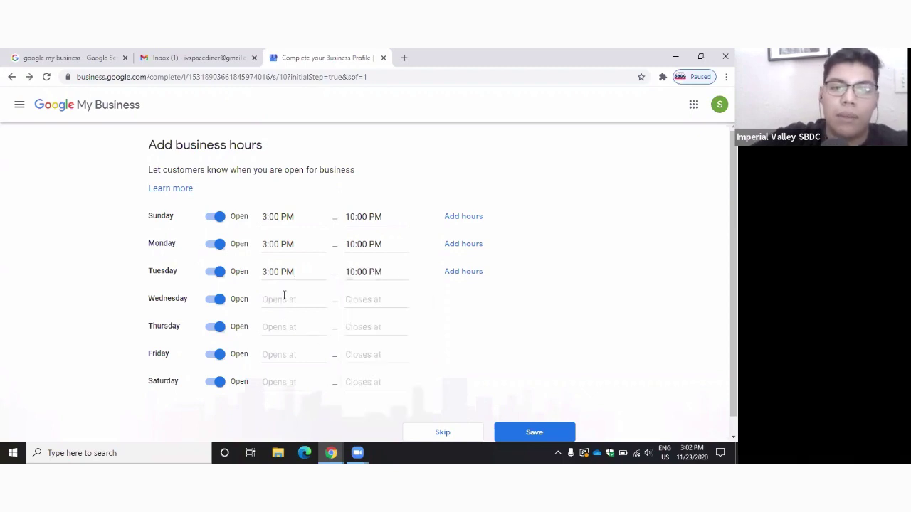
Step: Set Wednesday's business hours to open at 3:00 PM and close at 10:00 PM
click(284, 296)
text(3)
click(291, 393)
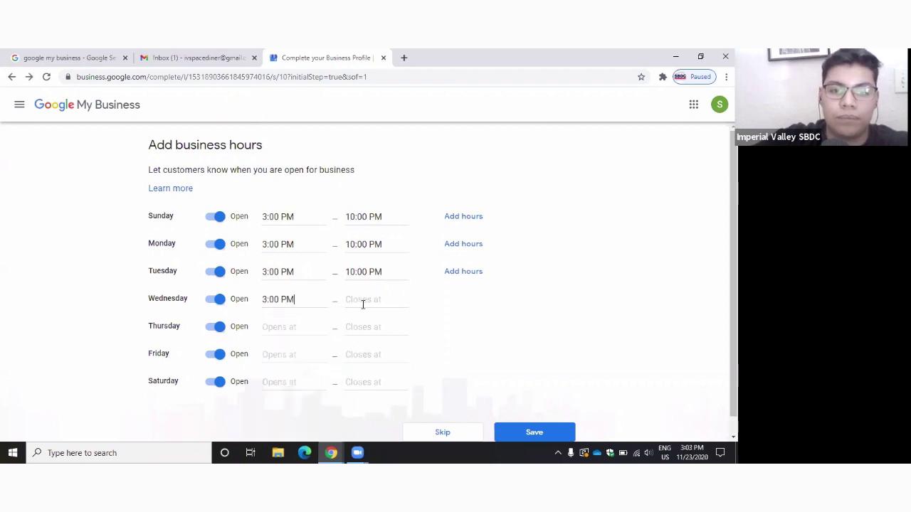
click(363, 302)
text(10)
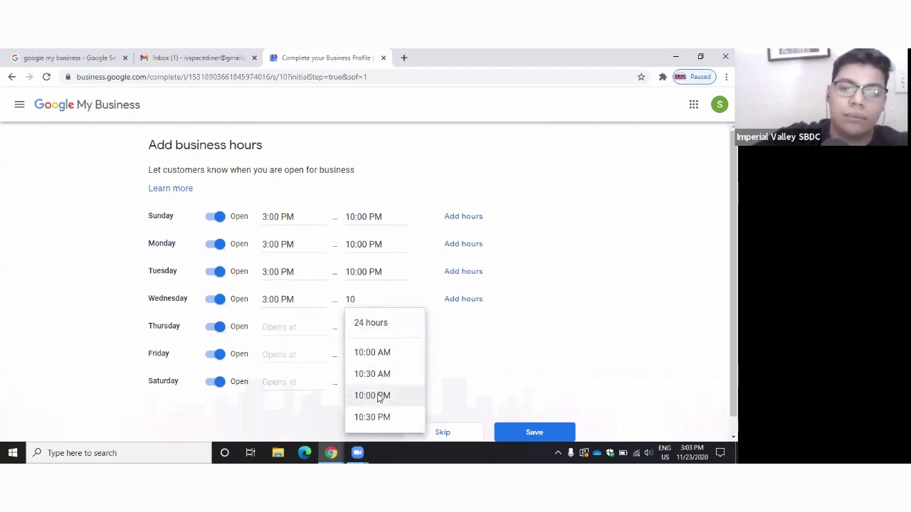
click(379, 397)
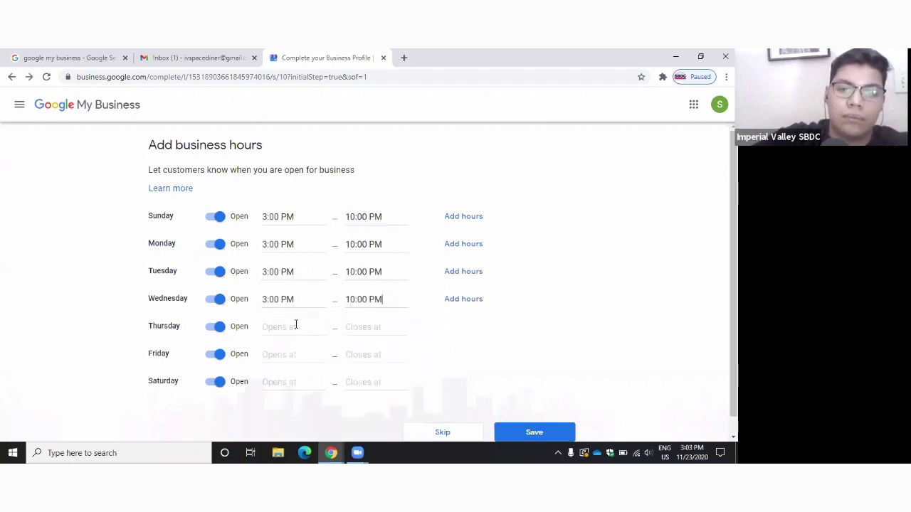
Step: Set Thursday's business hours to open at 3:00 PM and close at 10:00 PM
click(296, 324)
text(3)
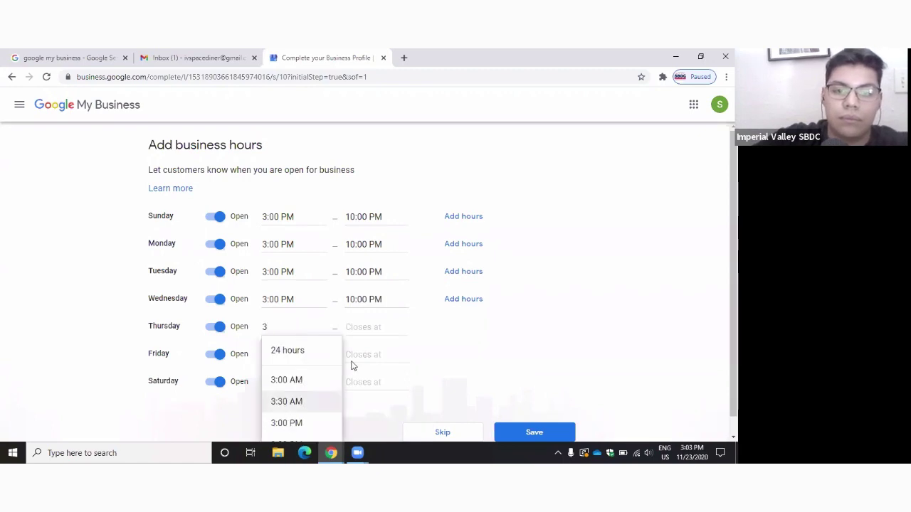
key(Down)
key(Return)
click(378, 330)
text(10)
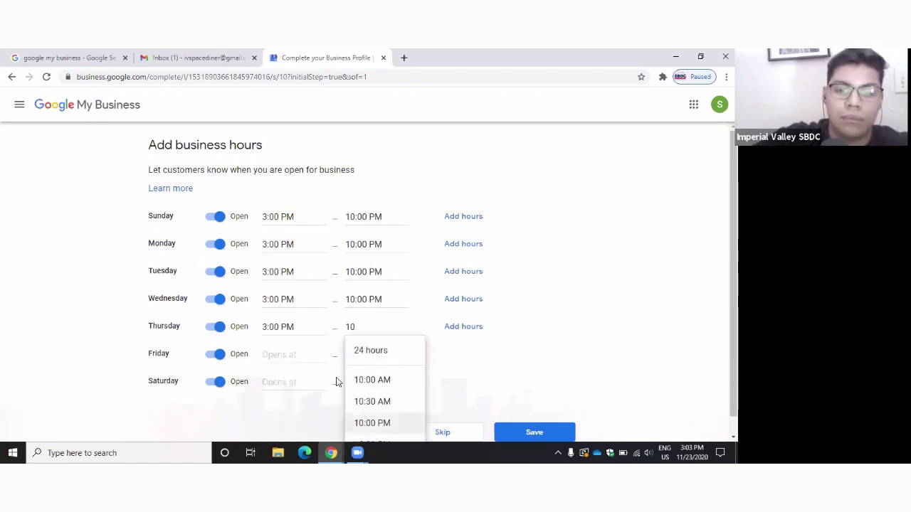
key(Down)
key(Return)
Step: Set Friday's business hours to open at 3:00 PM and close at 10:00 PM
click(309, 352)
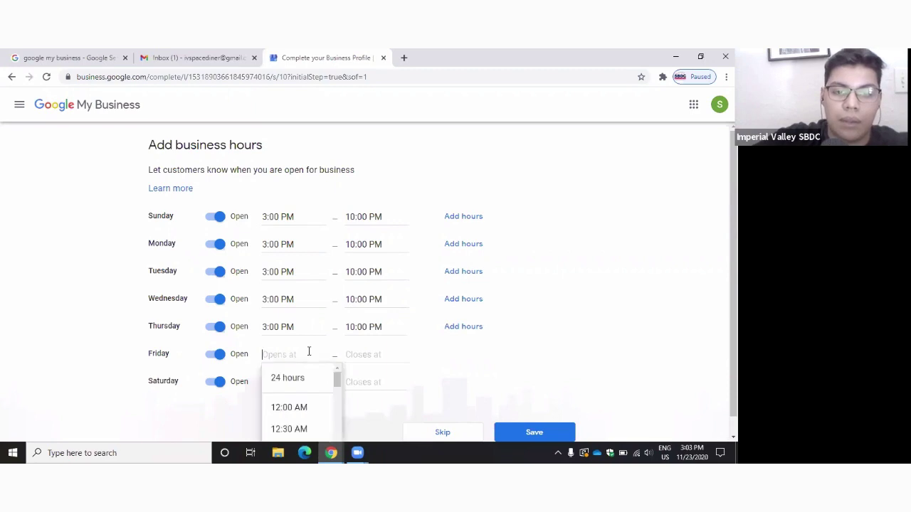
text(3)
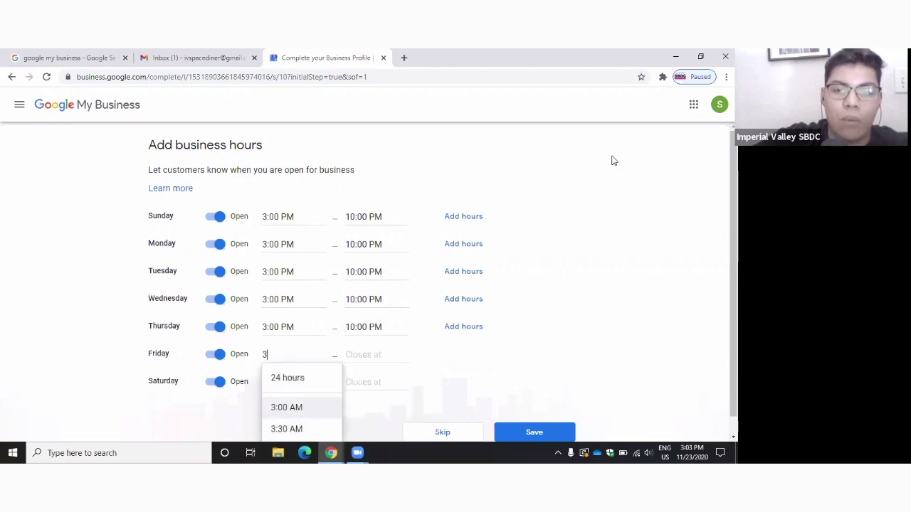
key(Escape)
scroll(298, 334, down, 1)
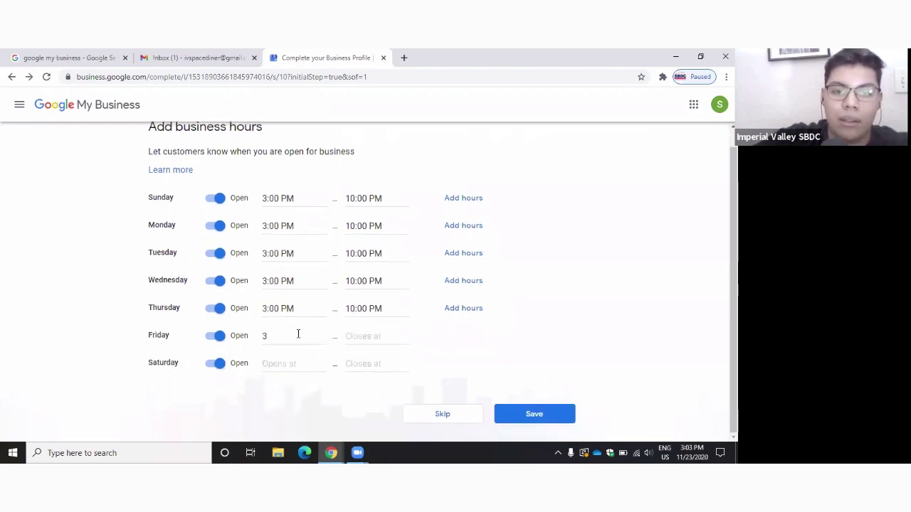
click(298, 334)
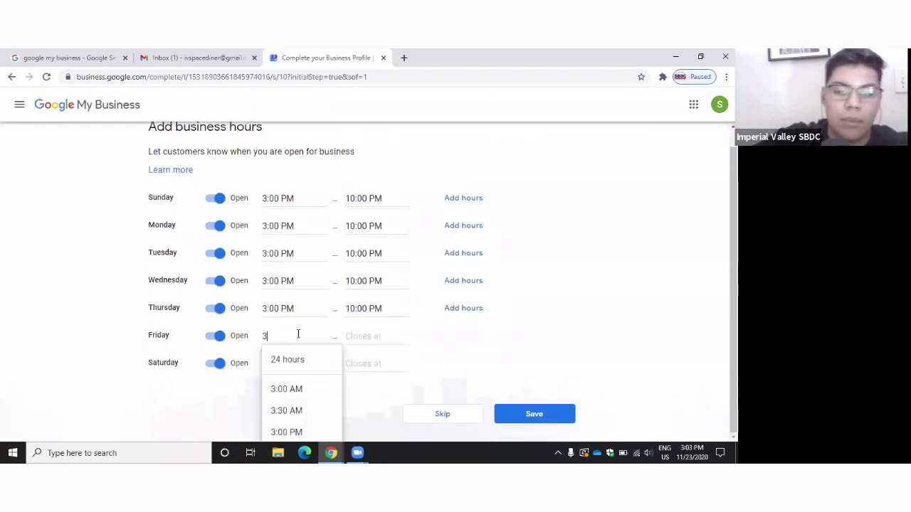
click(289, 432)
click(361, 338)
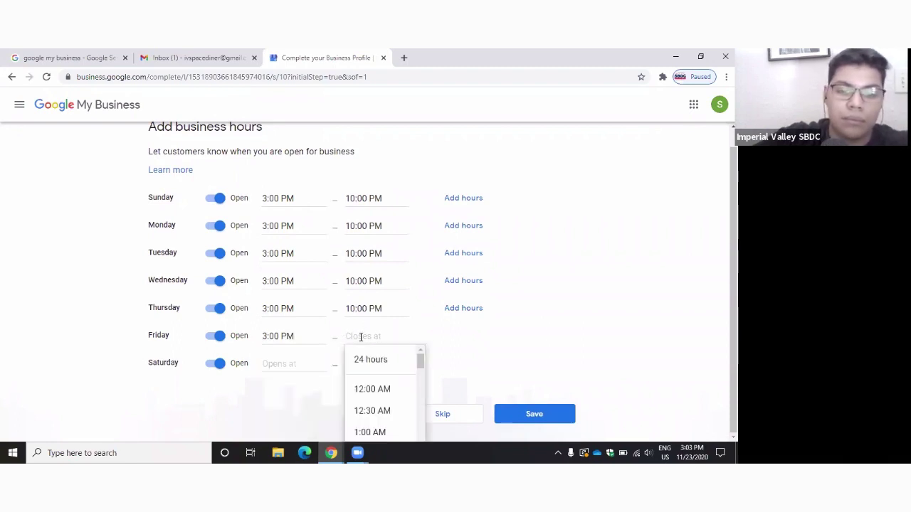
text(10:00 PM)
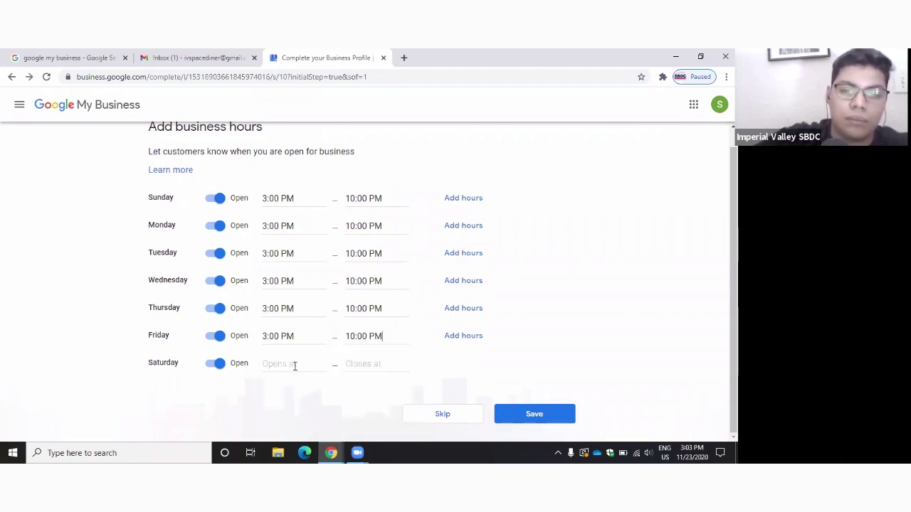
Step: Set Saturday's business hours to 3:00 PM until 10:00 PM and save the weekly business hours
click(294, 365)
text(3)
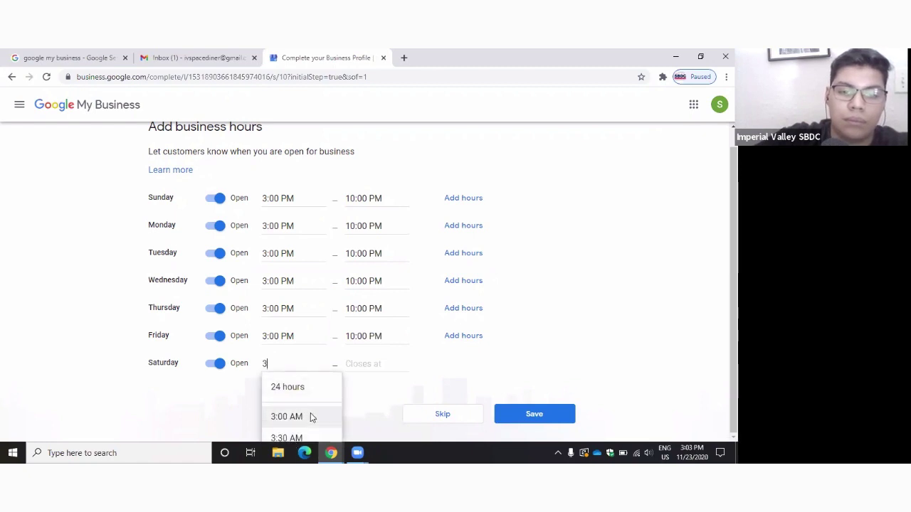
text(:00)
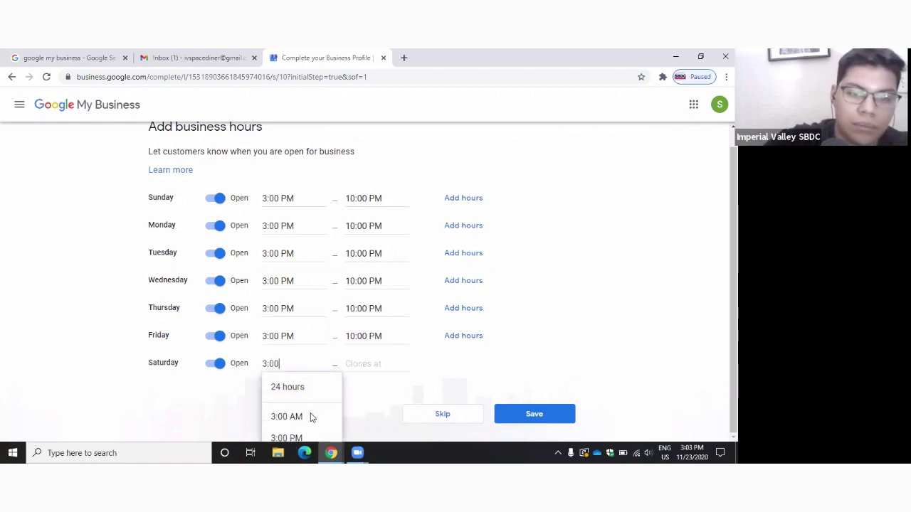
text( PM)
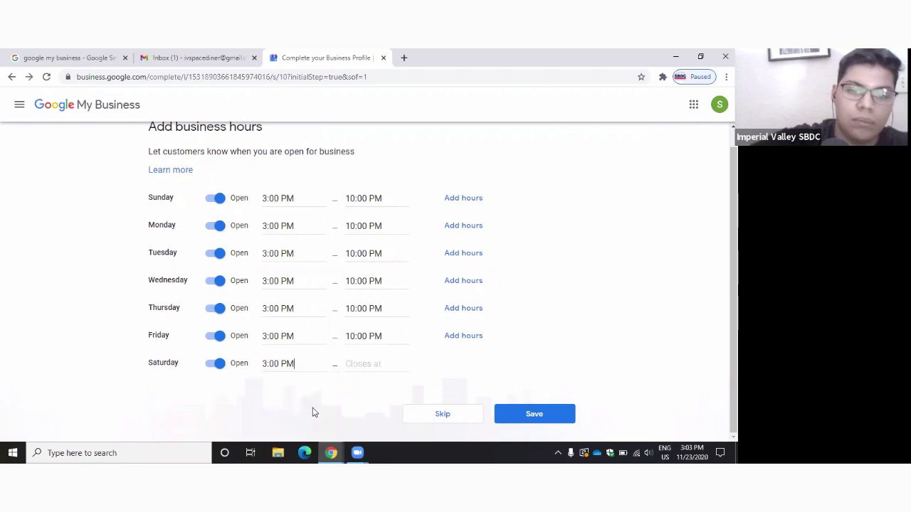
click(361, 363)
text(10)
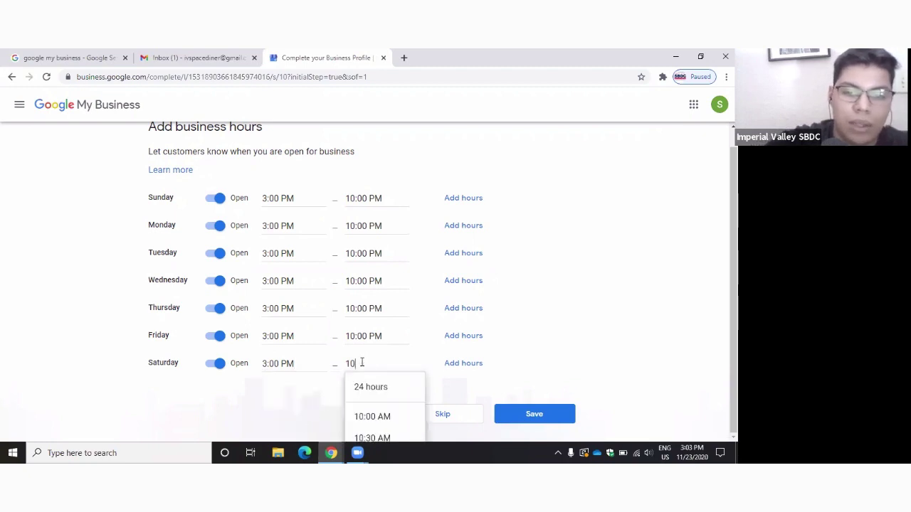
text(:00 PM)
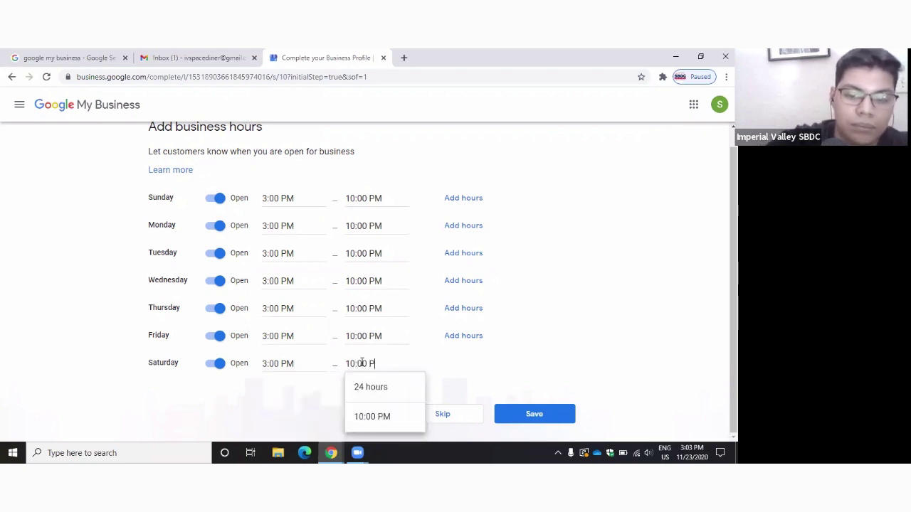
click(364, 417)
click(534, 415)
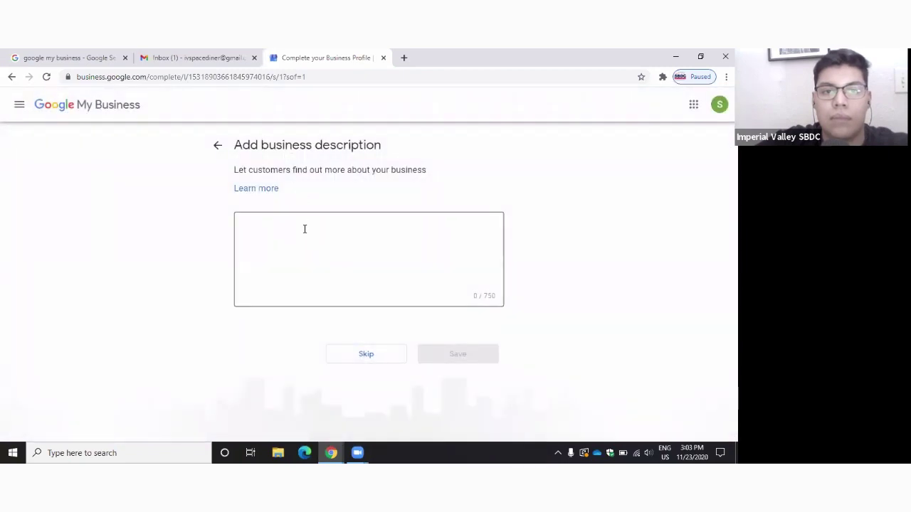
Step: Enter the business description "The best Universe Munchies in town! Pizzas, Pastas, Tacos and more!" and save it
click(305, 225)
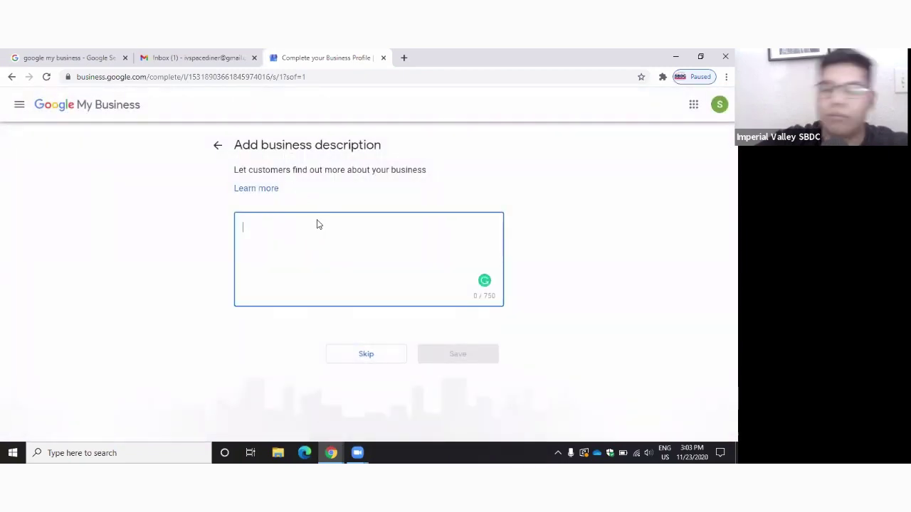
text(The best Universe munchies in)
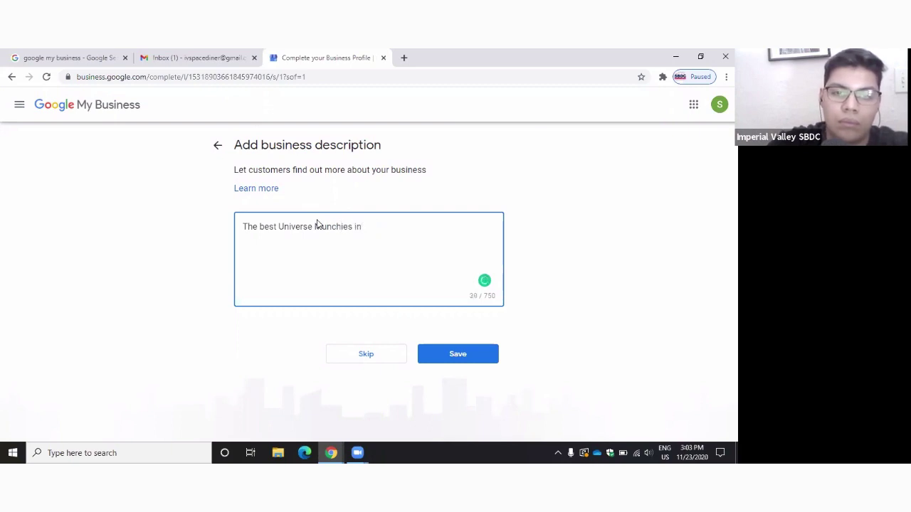
text(town)
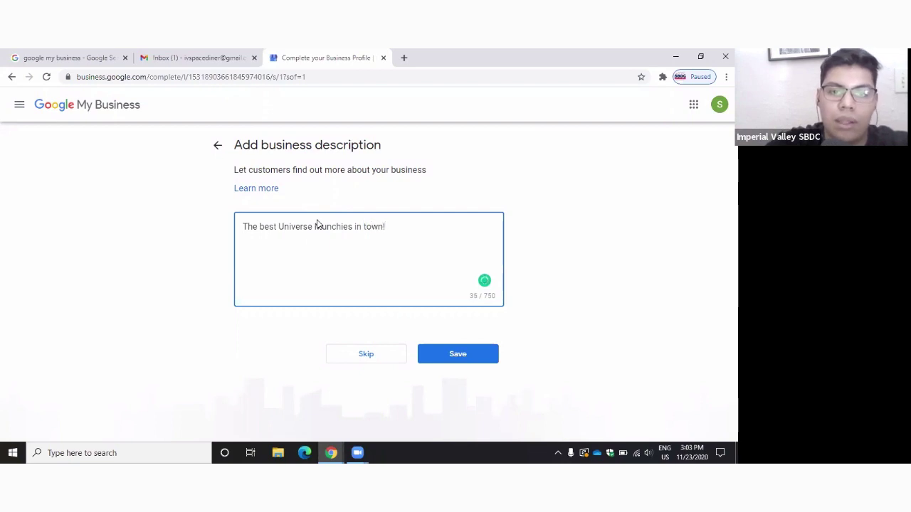
text(!)
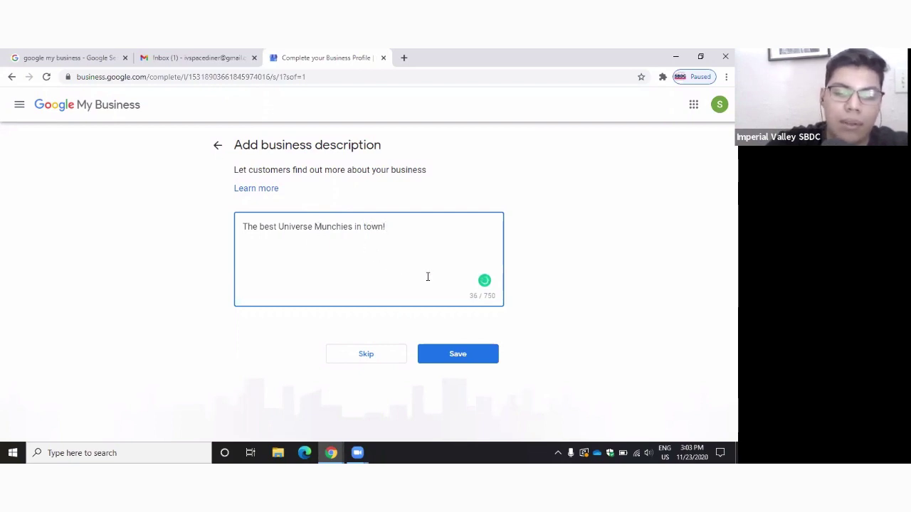
text( Pizzas, Pastas)
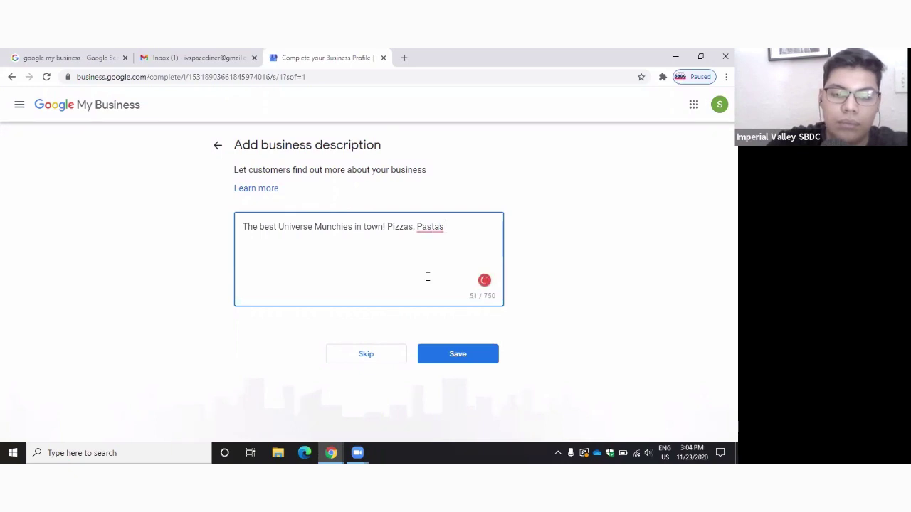
text(os)
key(BackSpace)
key(BackSpace)
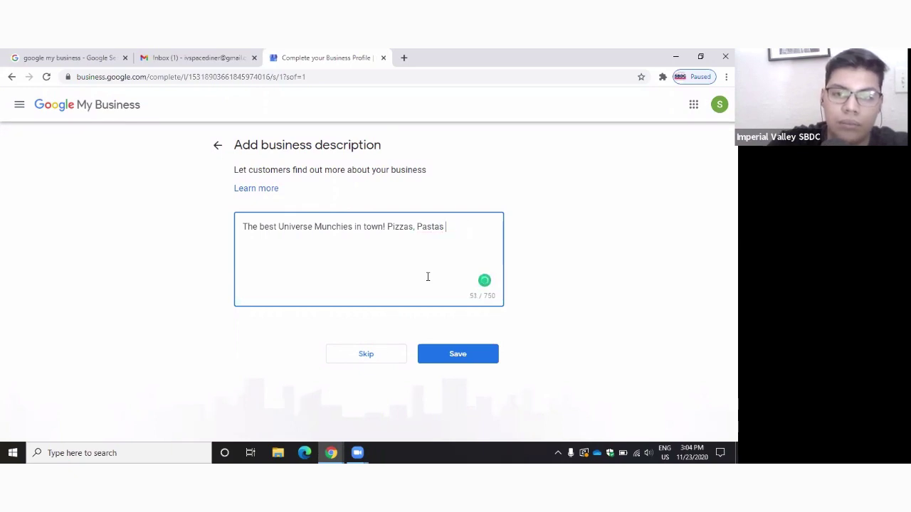
key(BackSpace)
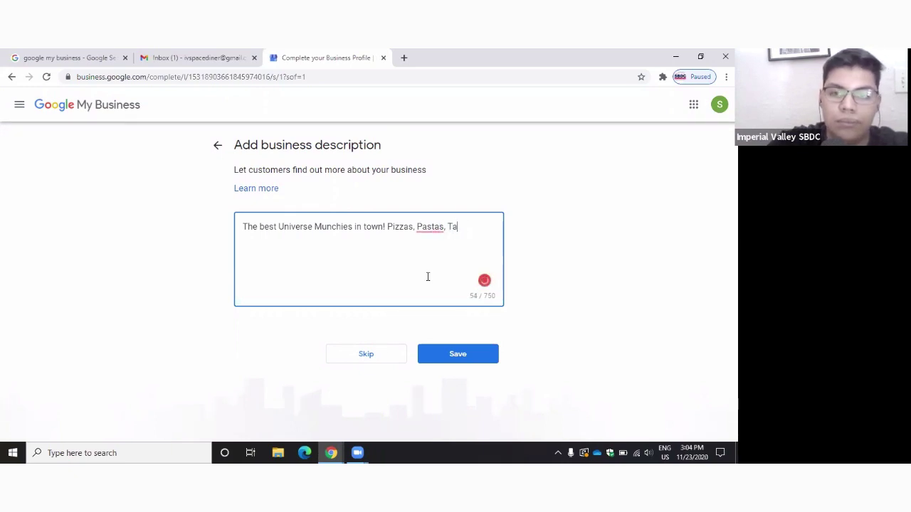
text(cos and more!)
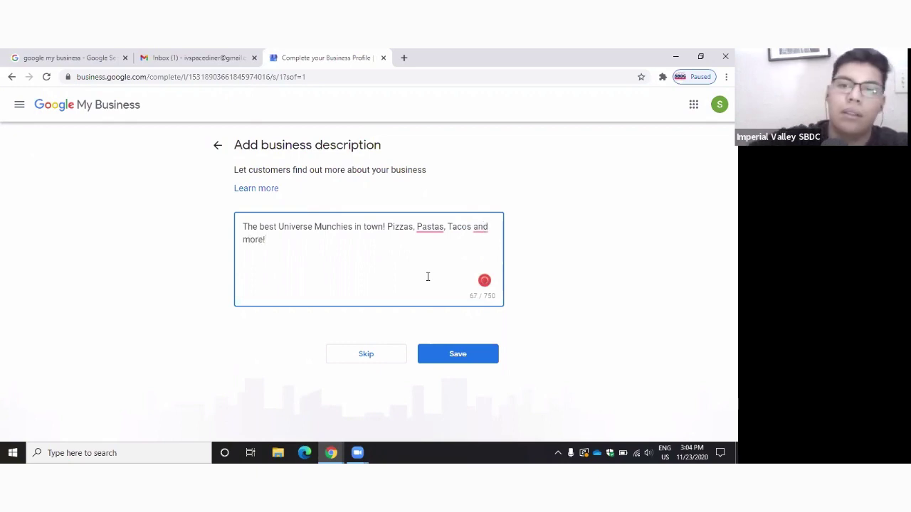
click(439, 354)
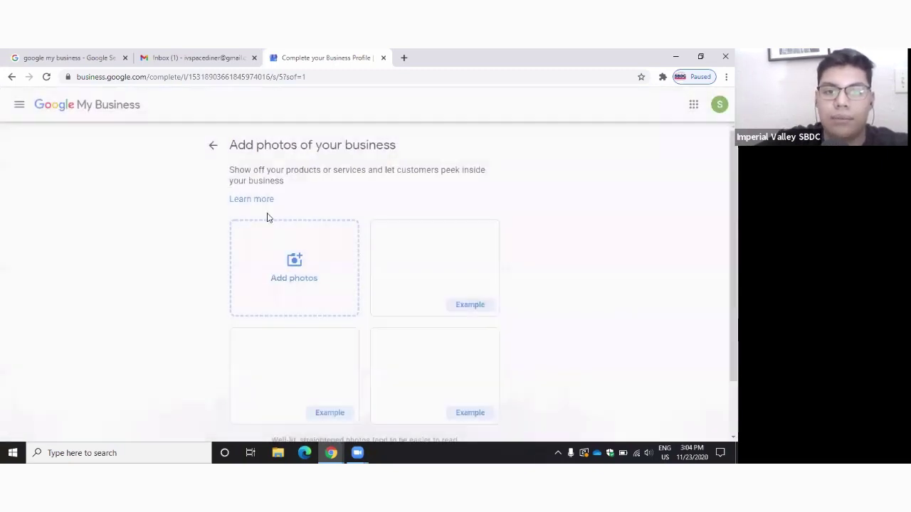
Step: Skip adding business photos, finish the profile setup and get past the welcome message to the dashboard
scroll(311, 261, down, 1)
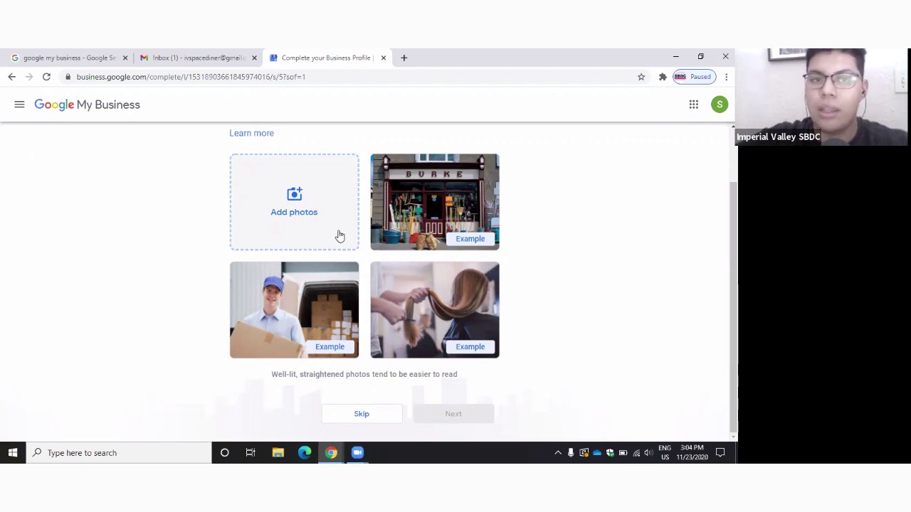
scroll(337, 235, up, 1)
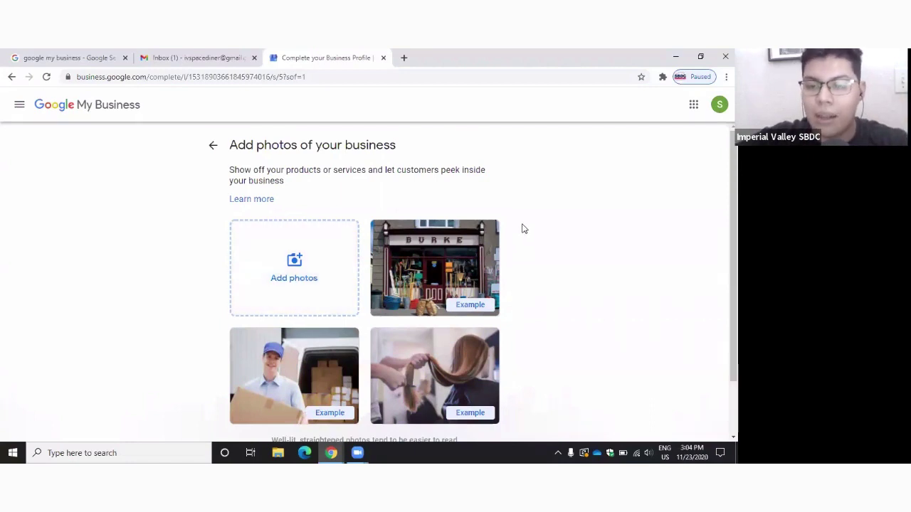
scroll(343, 266, down, 1)
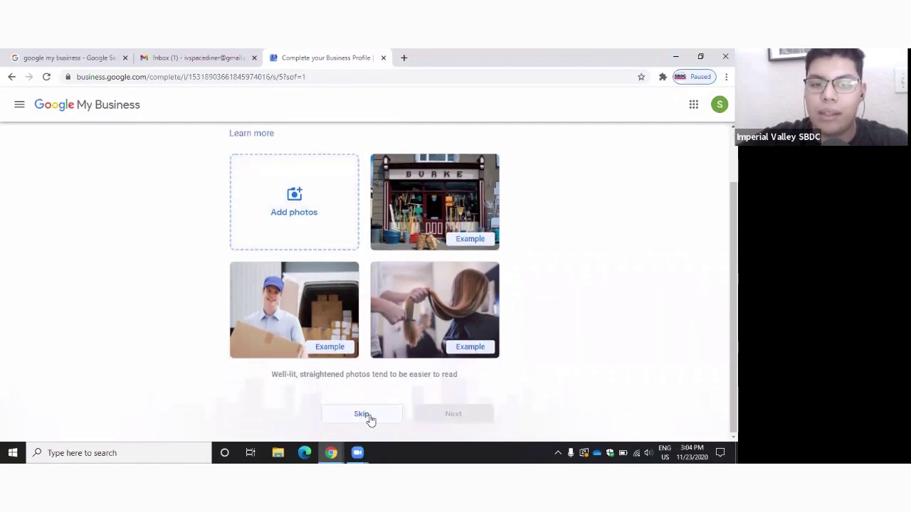
click(364, 417)
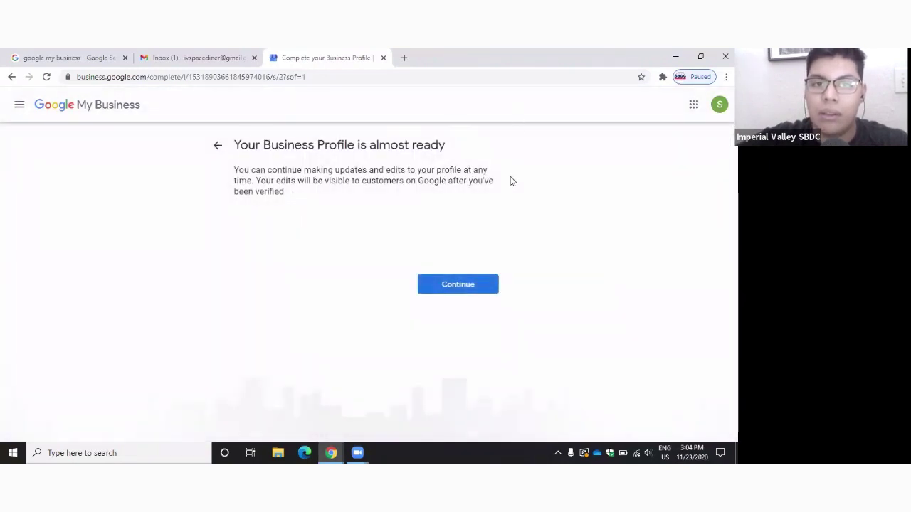
click(459, 287)
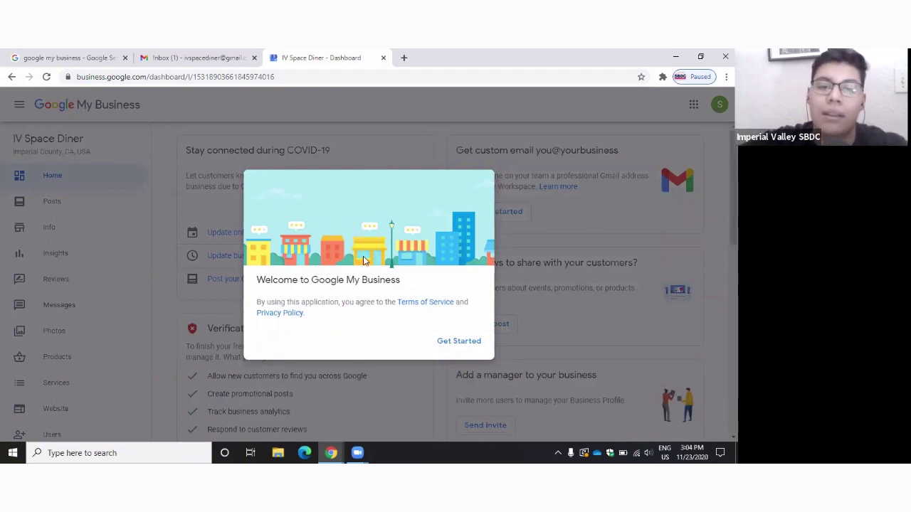
click(440, 344)
Step: Review the mailing address form for business verification, postpone verification and return to the dashboard without adding photos
scroll(220, 338, down, 2)
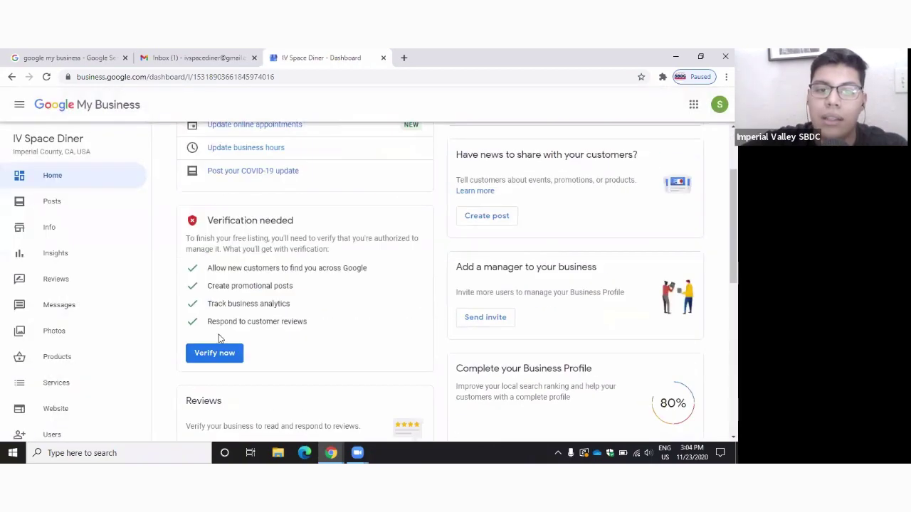
click(215, 354)
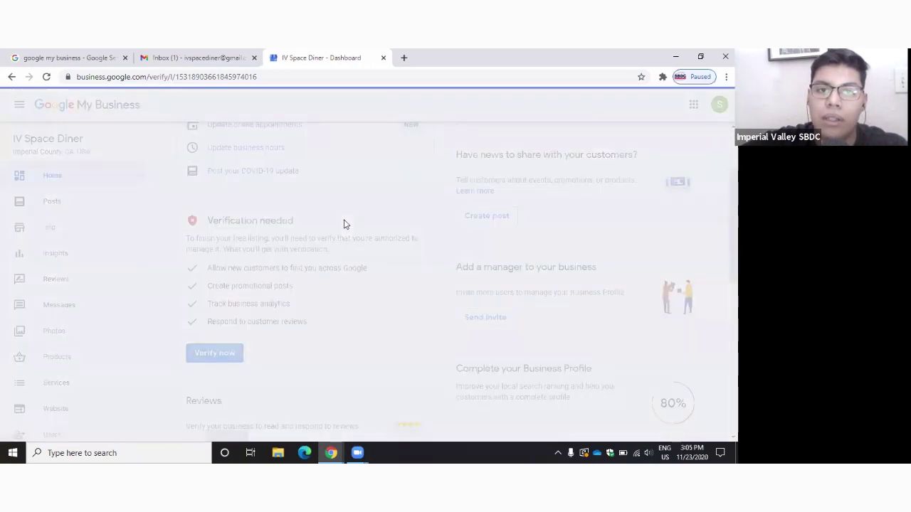
scroll(285, 213, down, 2)
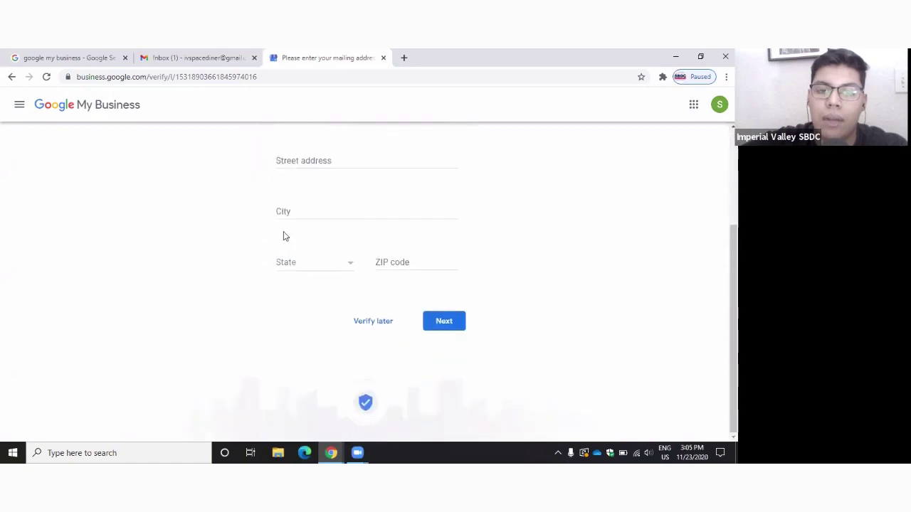
scroll(297, 179, up, 2)
scroll(299, 183, down, 2)
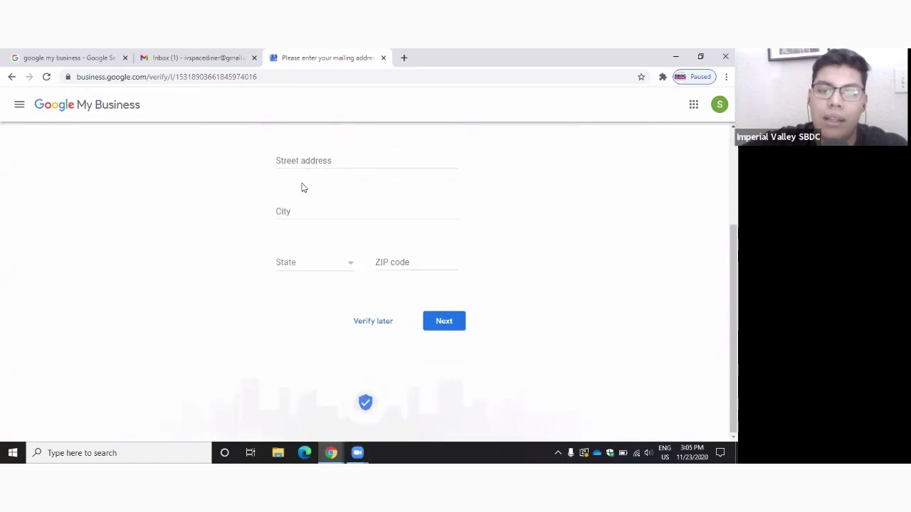
click(360, 326)
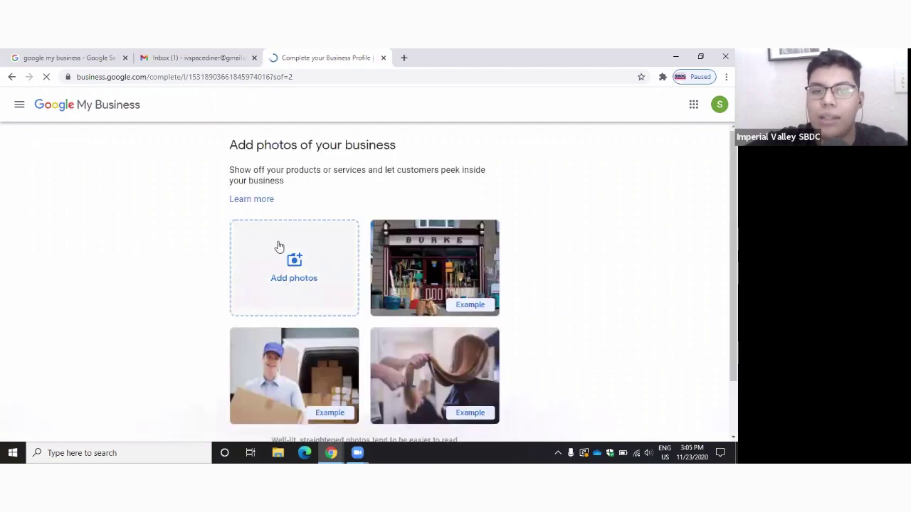
scroll(508, 218, down, 2)
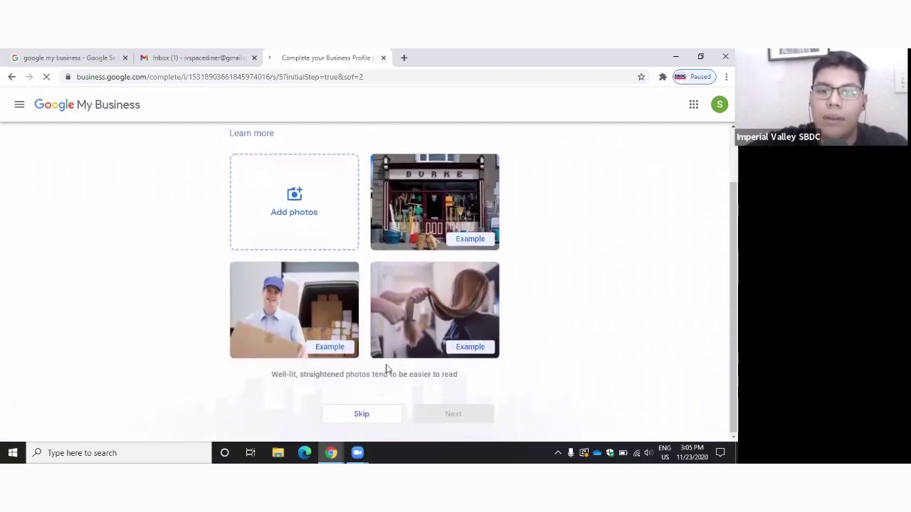
click(360, 415)
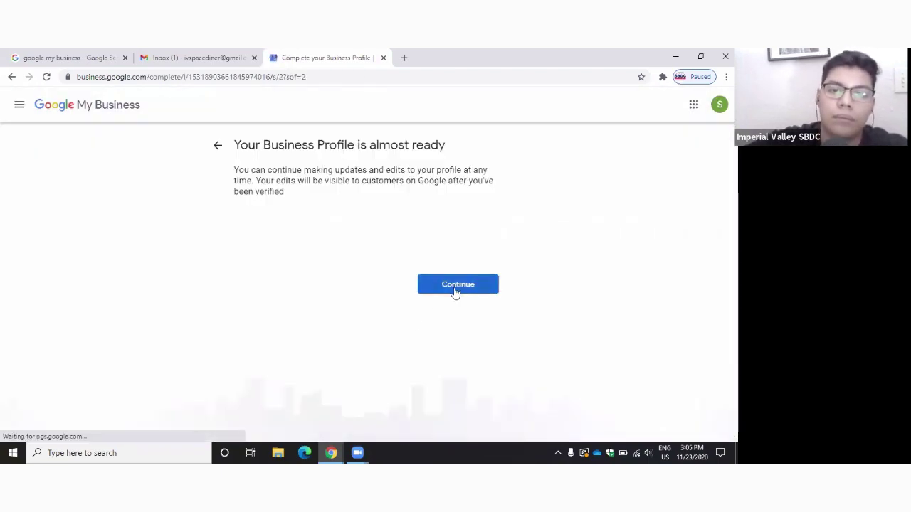
click(456, 288)
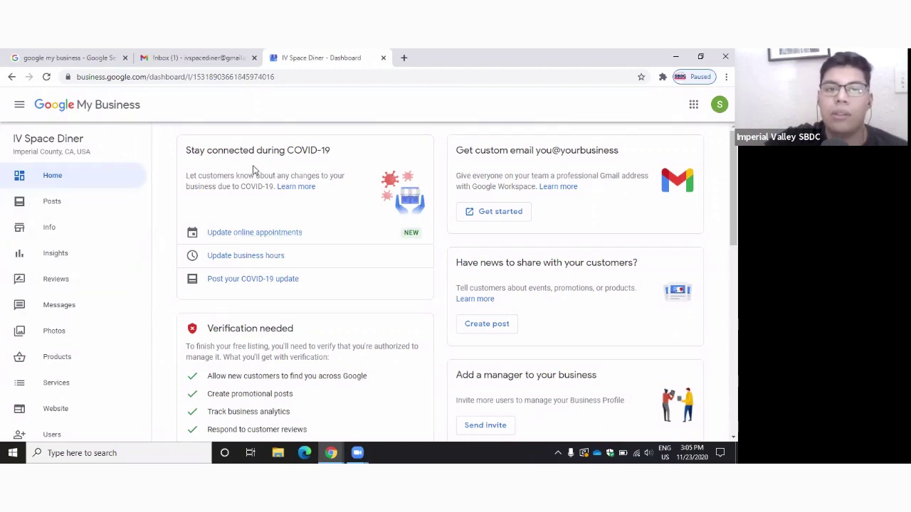
Step: Set Monday's closing time to 8:00 PM in the business hours and apply the change
scroll(256, 172, down, 1)
scroll(299, 192, up, 1)
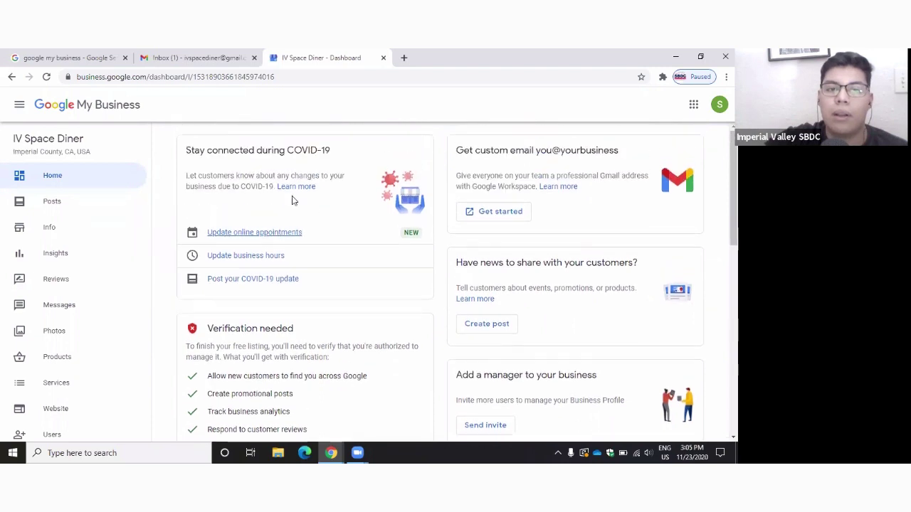
click(264, 257)
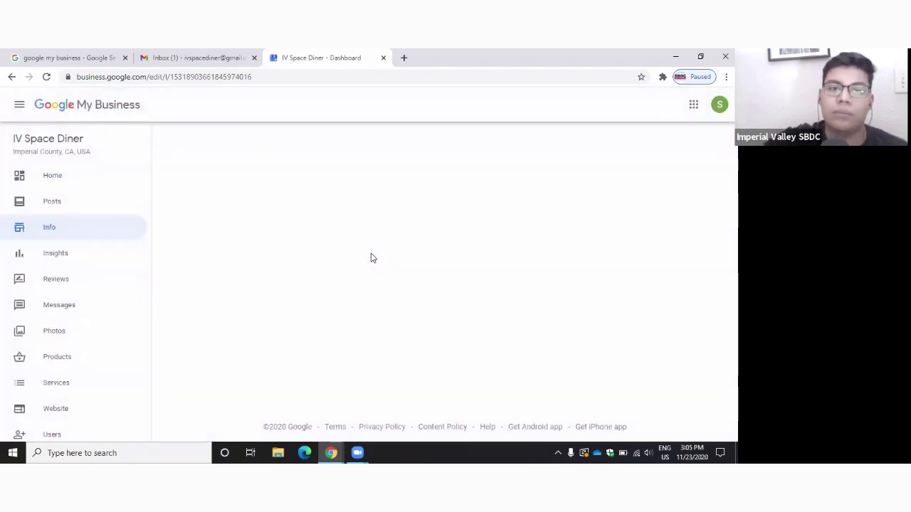
scroll(370, 256, down, 4)
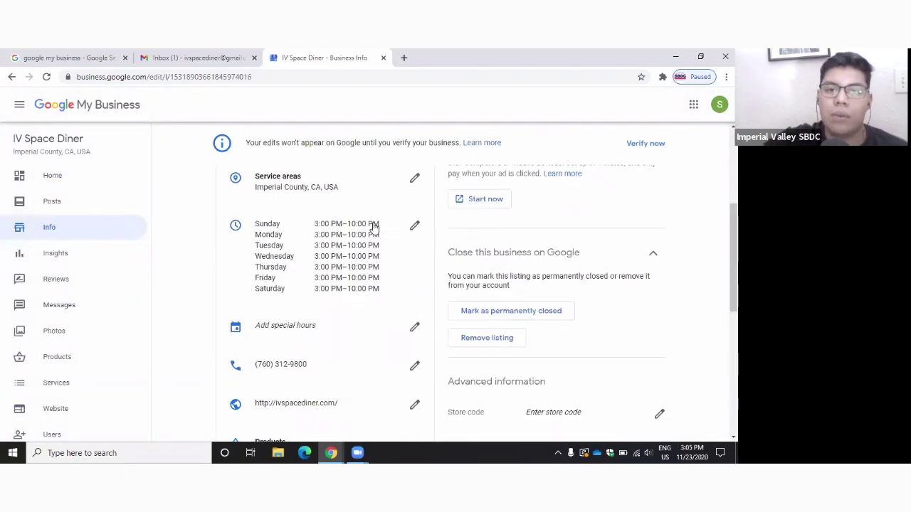
click(416, 226)
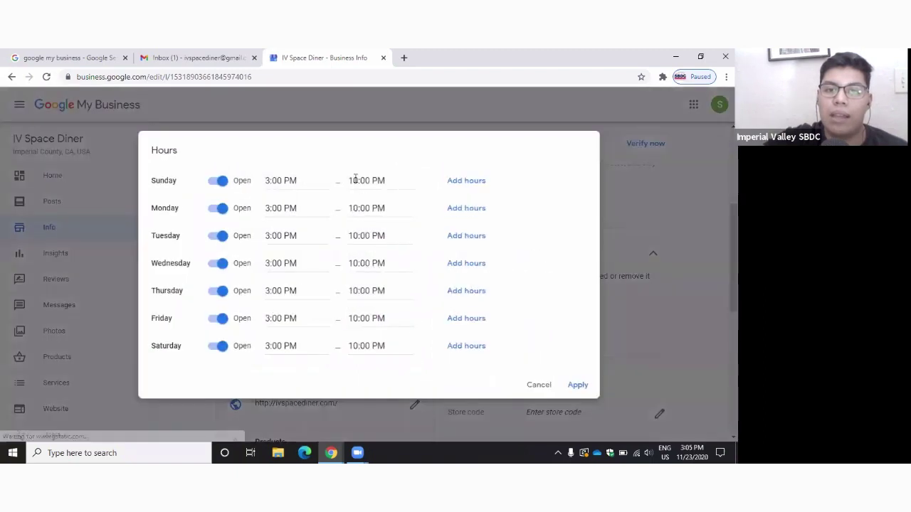
click(352, 180)
click(358, 234)
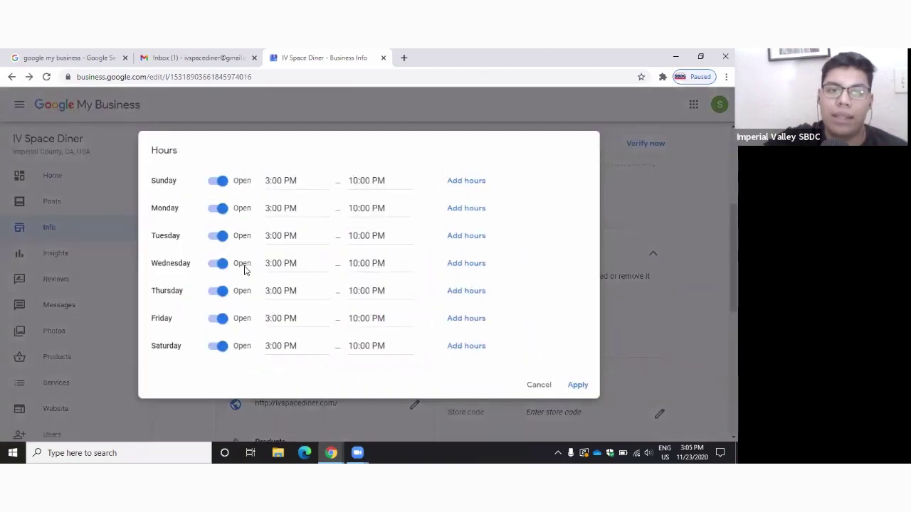
click(362, 208)
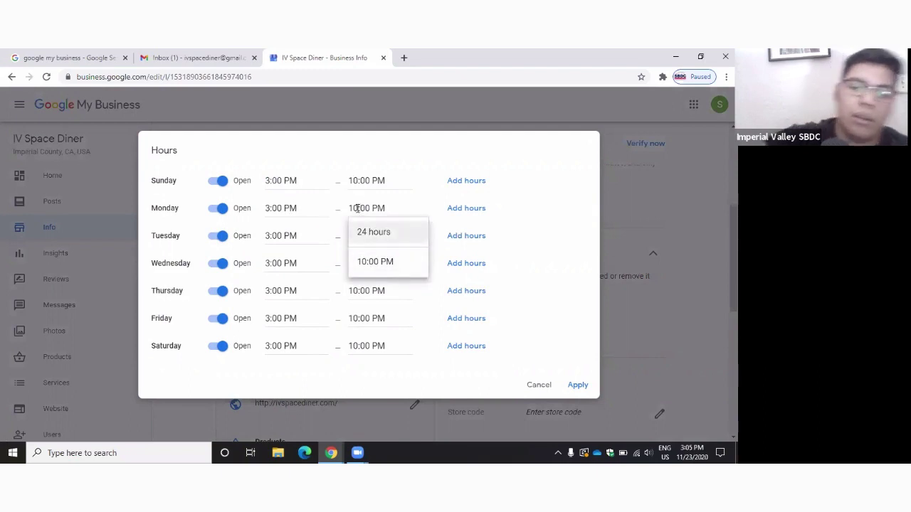
key(BackSpace)
key(BackSpace)
text(8)
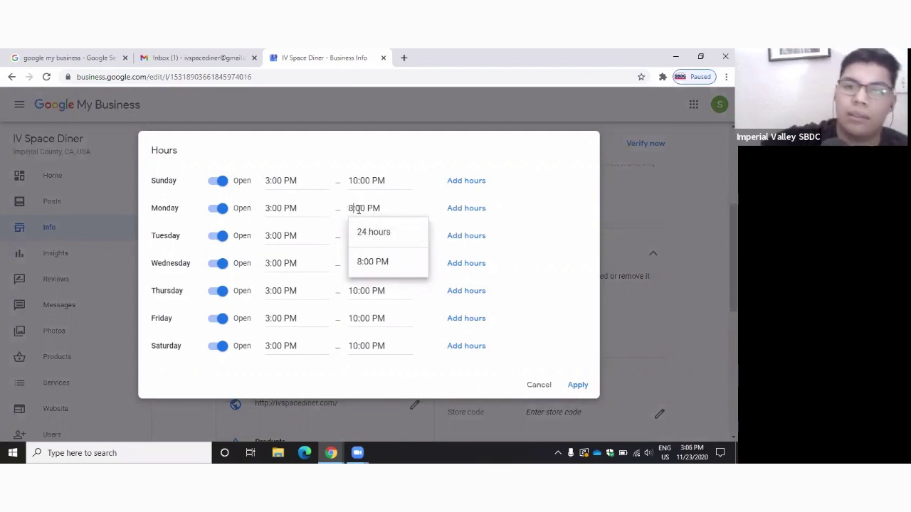
click(578, 384)
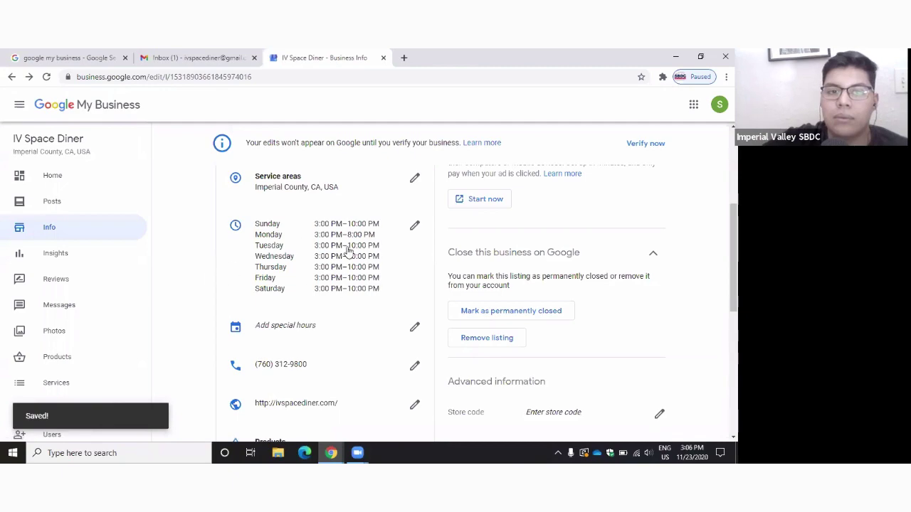
Step: Return to the dashboard home and examine the cards for customer news, adding a manager, profile completion and custom email
click(64, 178)
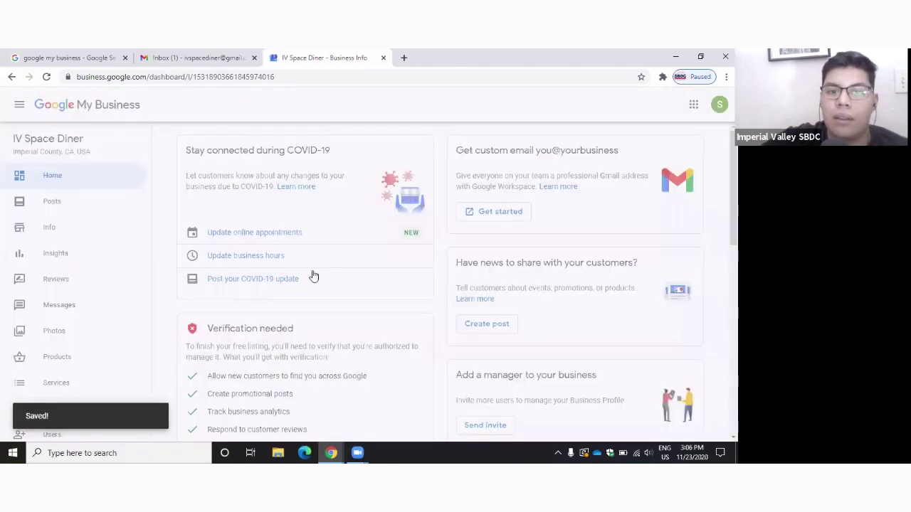
scroll(429, 256, down, 1)
scroll(581, 240, up, 1)
scroll(589, 229, down, 1)
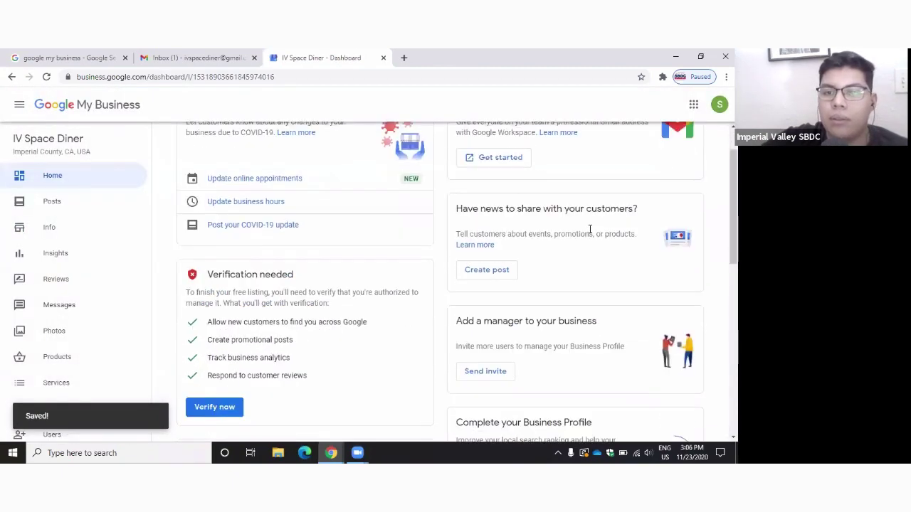
drag(500, 234, 600, 243)
click(539, 239)
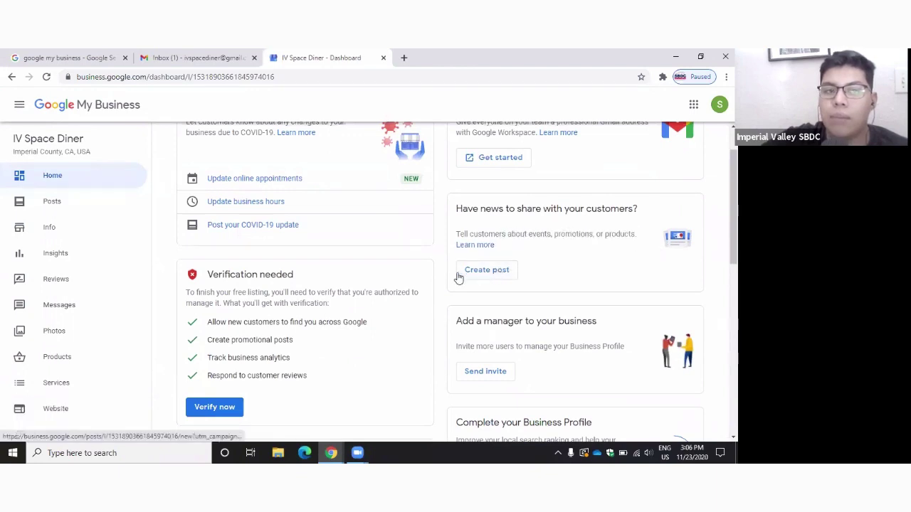
scroll(506, 227, down, 2)
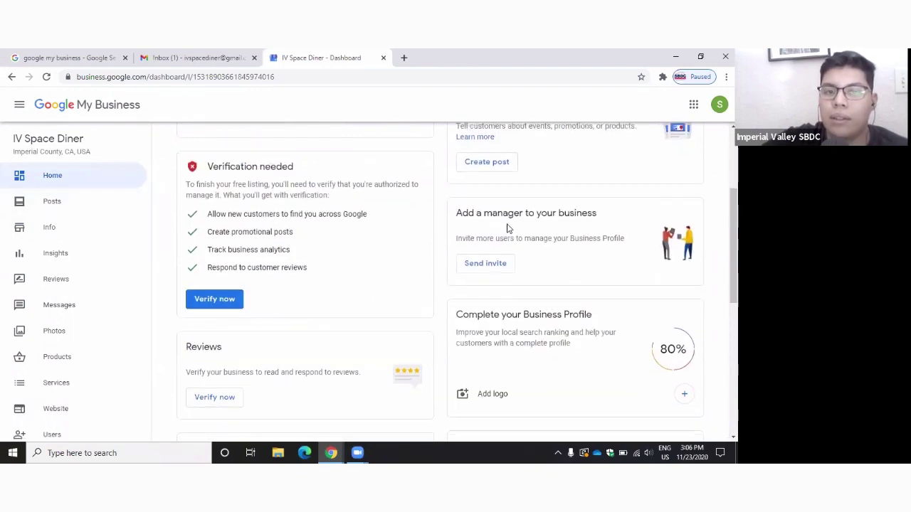
scroll(508, 213, up, 3)
drag(451, 156, 631, 163)
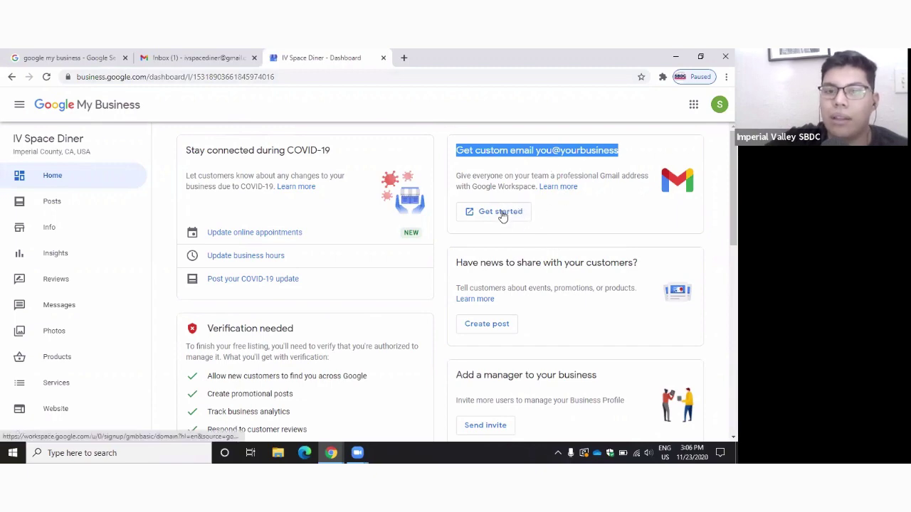
Step: Examine the remaining dashboard home cards, down to the $100 free advertising credit offer
scroll(503, 215, down, 3)
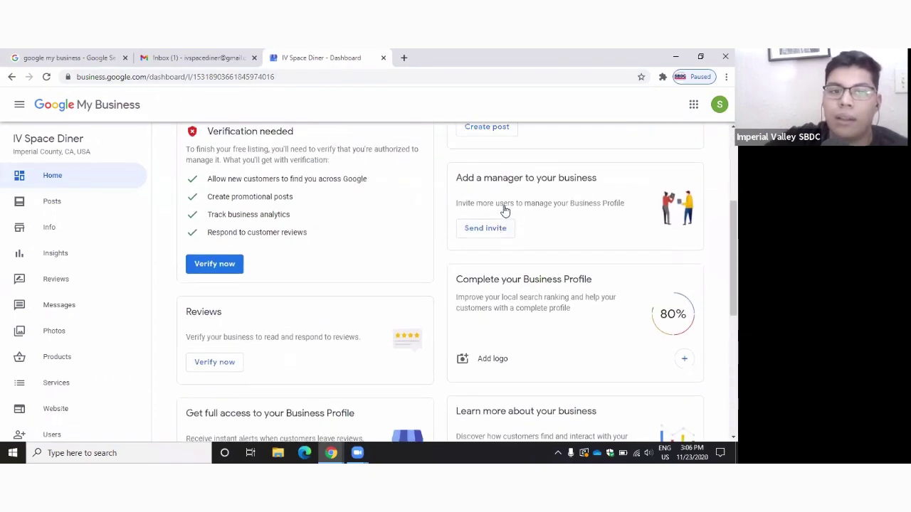
scroll(502, 217, down, 4)
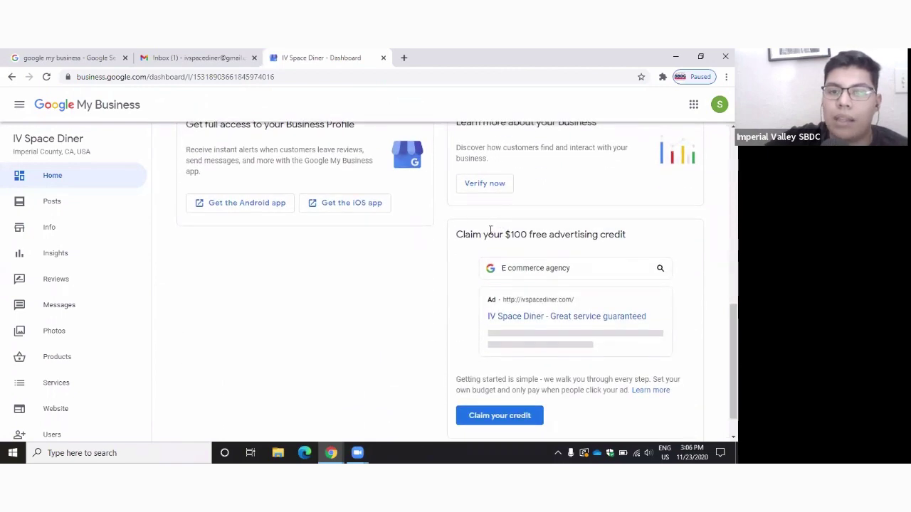
scroll(491, 229, up, 2)
scroll(501, 230, down, 2)
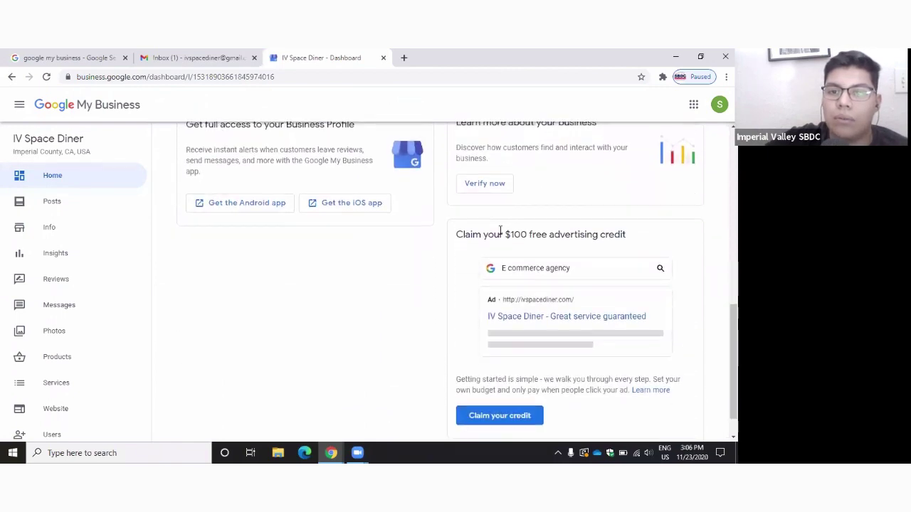
drag(470, 196, 615, 212)
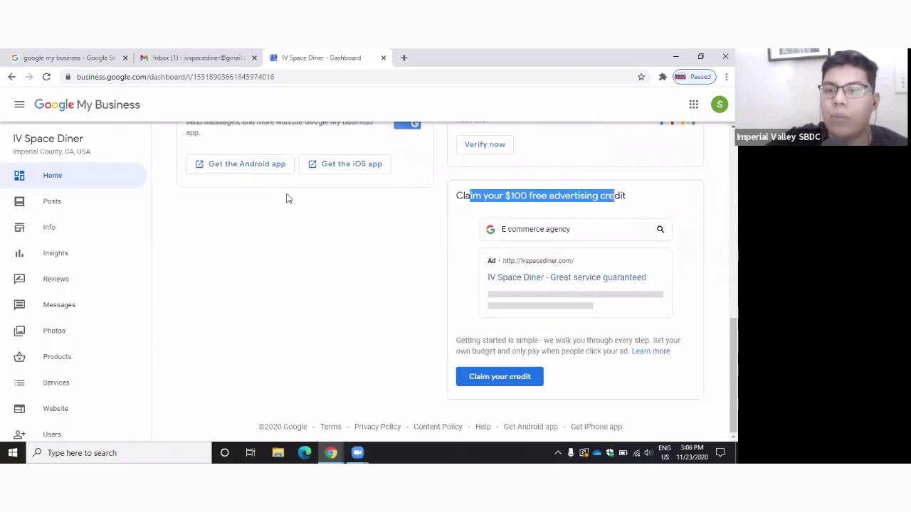
click(451, 228)
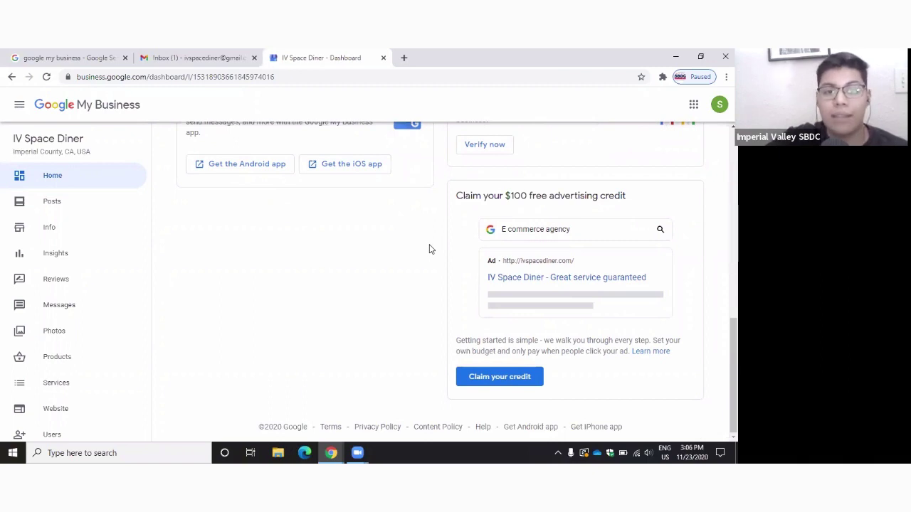
drag(484, 195, 626, 194)
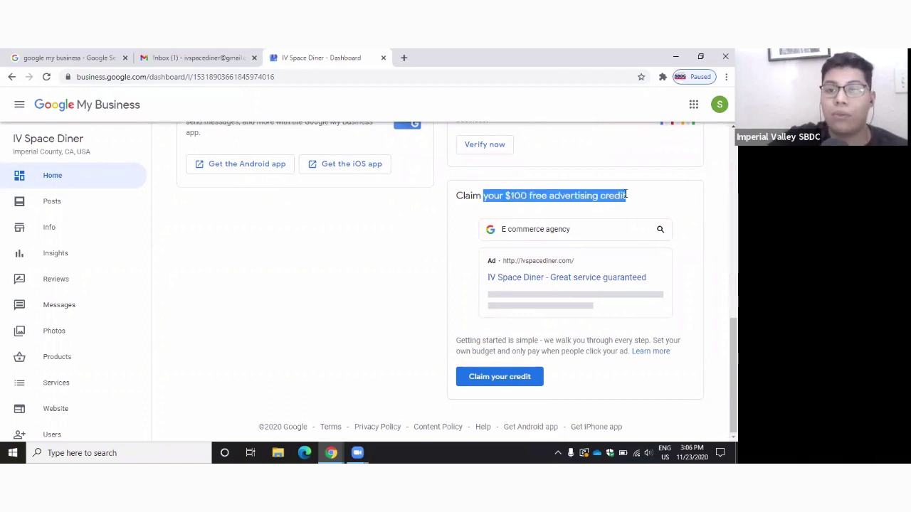
Step: Open the claim page for the $100 advertising credit, return to the dashboard and close the Google Ads page
click(514, 383)
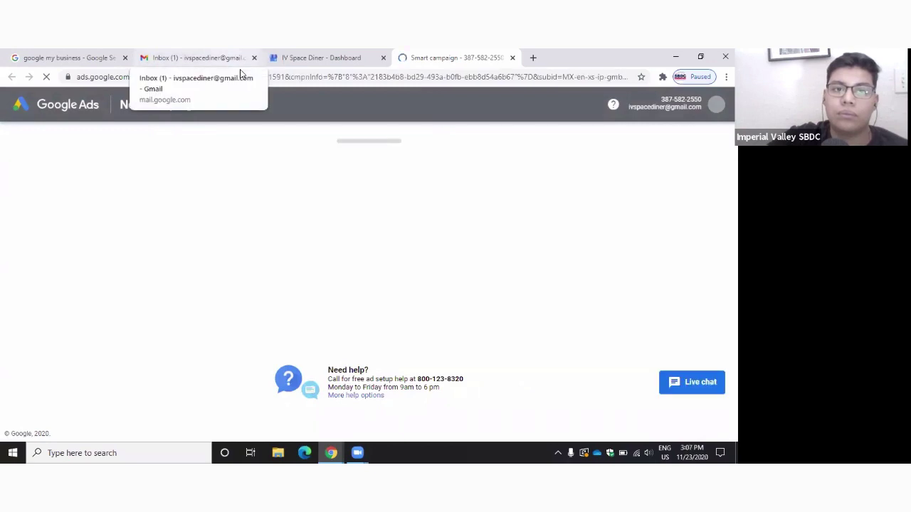
click(306, 58)
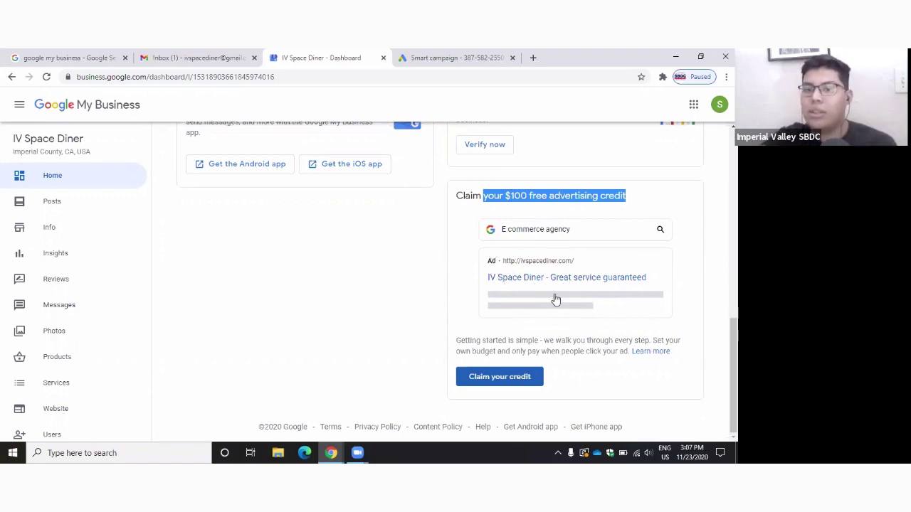
scroll(350, 282, up, 3)
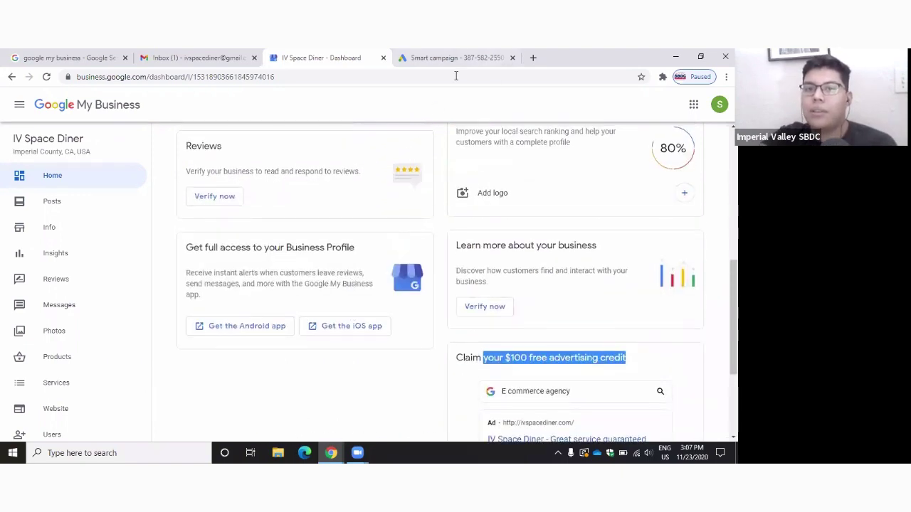
click(512, 57)
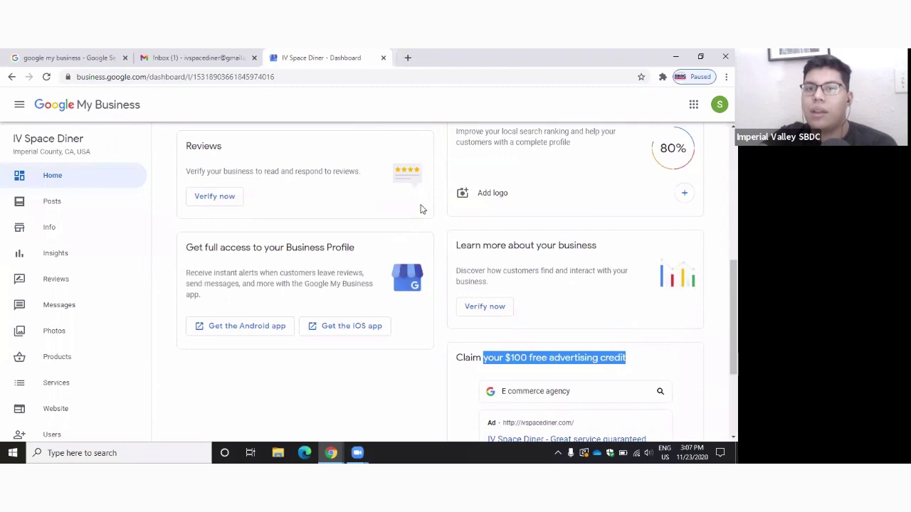
Step: Open the business's posts section and dismiss the introduction to creating an offer post
click(21, 205)
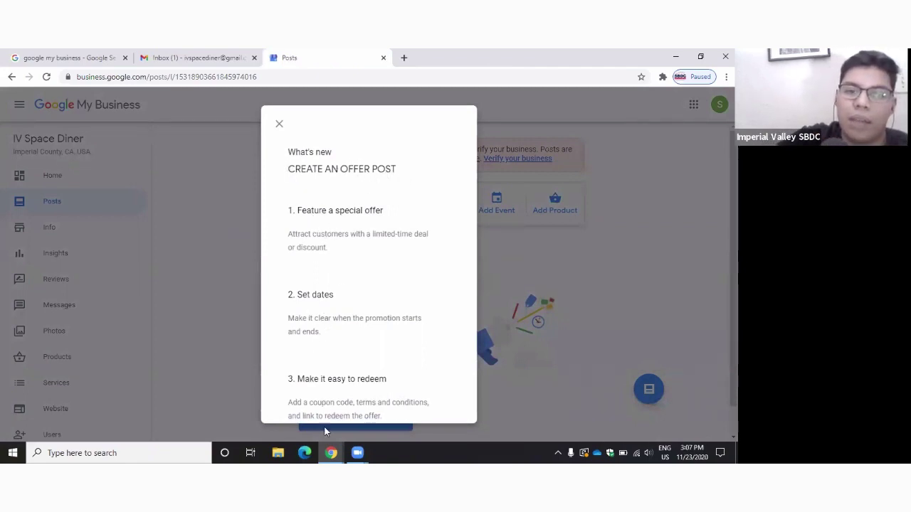
click(279, 126)
scroll(280, 250, down, 1)
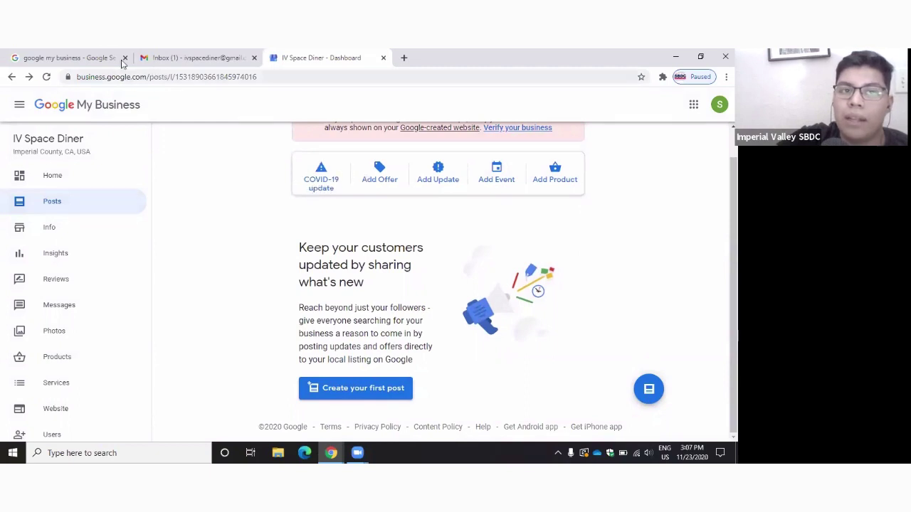
Step: Switch to the Google Search page and search for "iv sbdc"
click(88, 59)
click(178, 103)
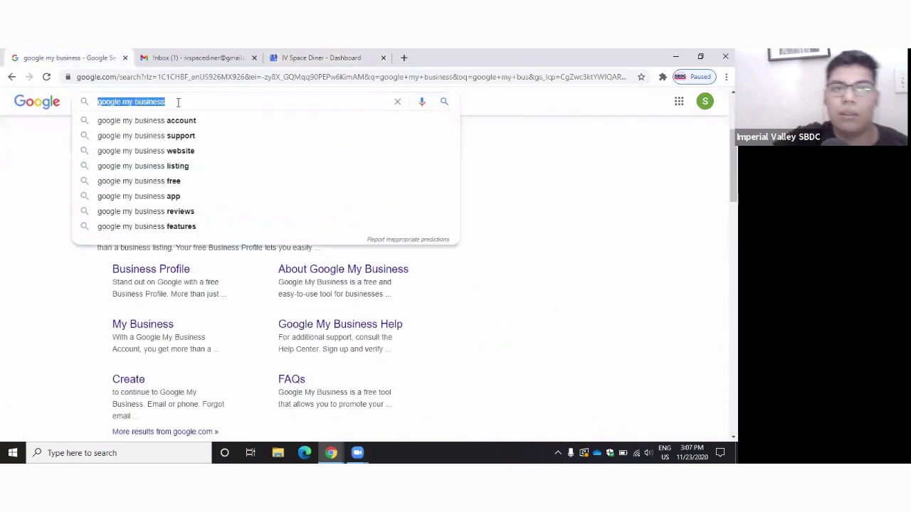
text(iv sbdc)
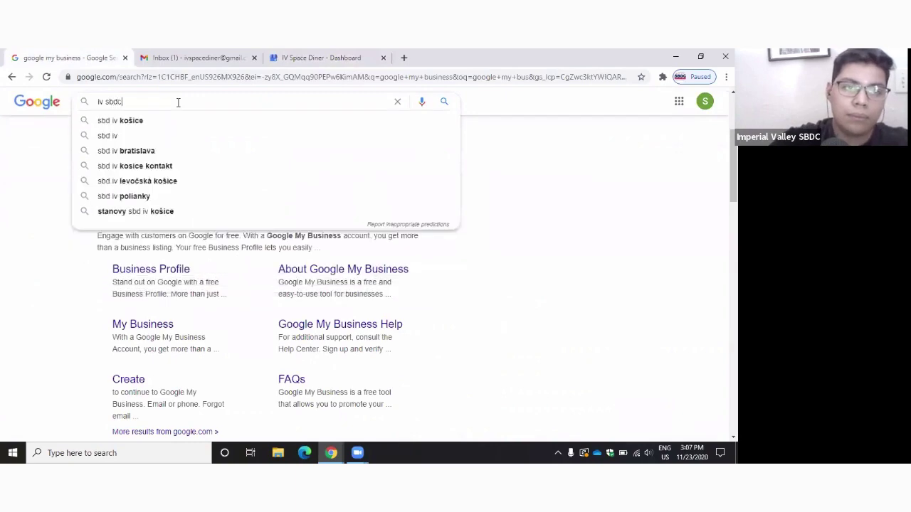
key(Return)
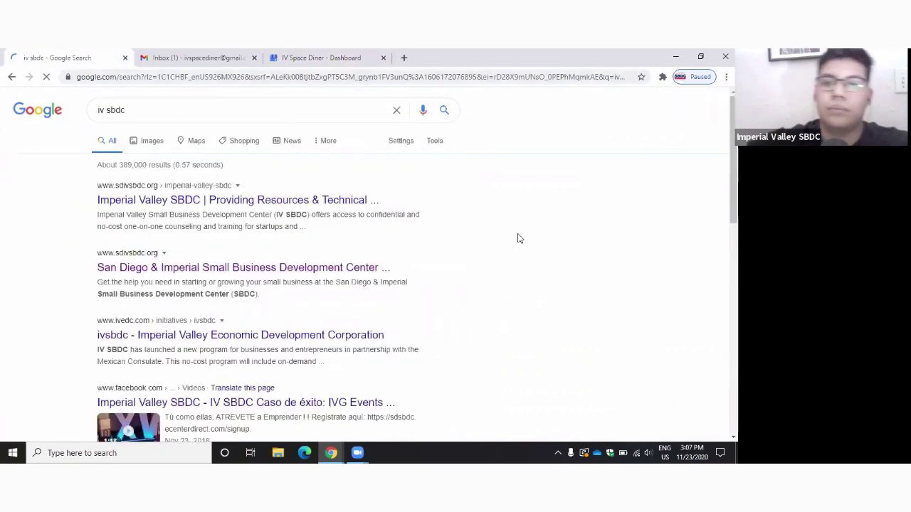
Step: Examine the Imperial Valley Small Business Development Center's business profile, including its contact details, reviews, updates and social profiles
scroll(563, 313, down, 3)
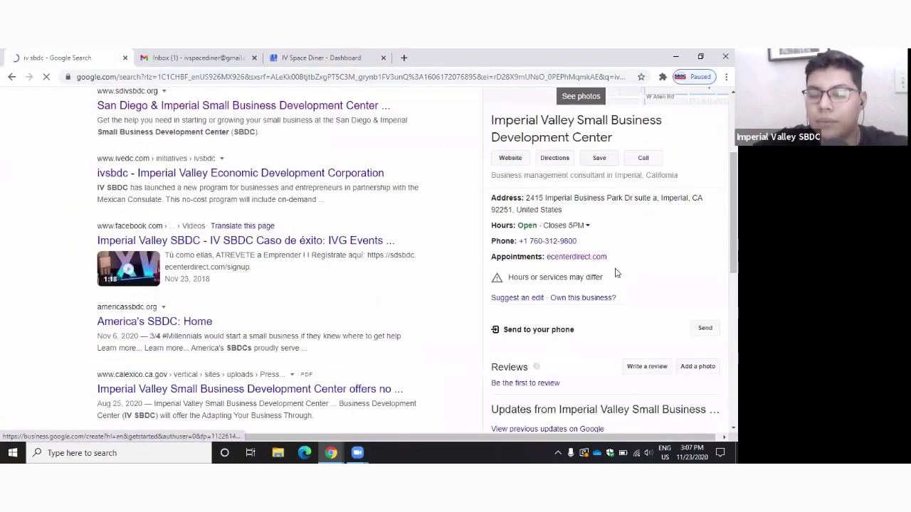
scroll(616, 271, down, 3)
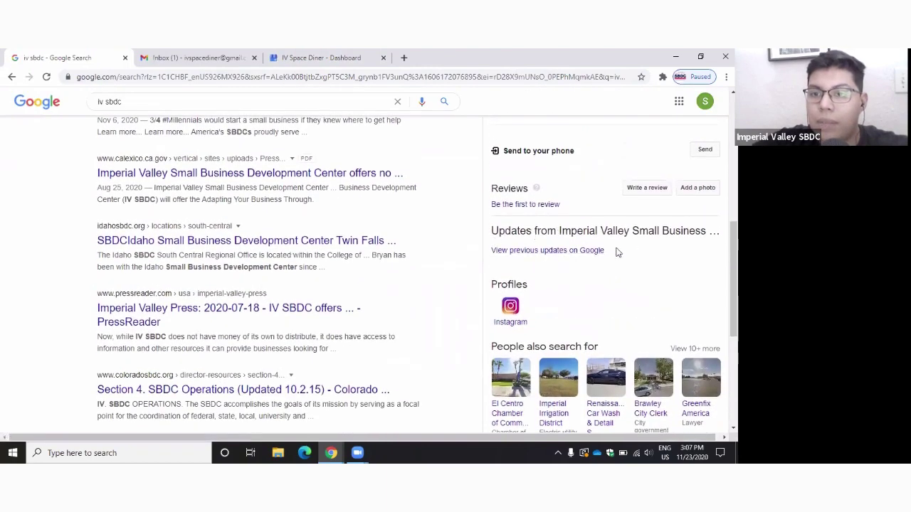
scroll(670, 245, down, 1)
scroll(671, 245, down, 3)
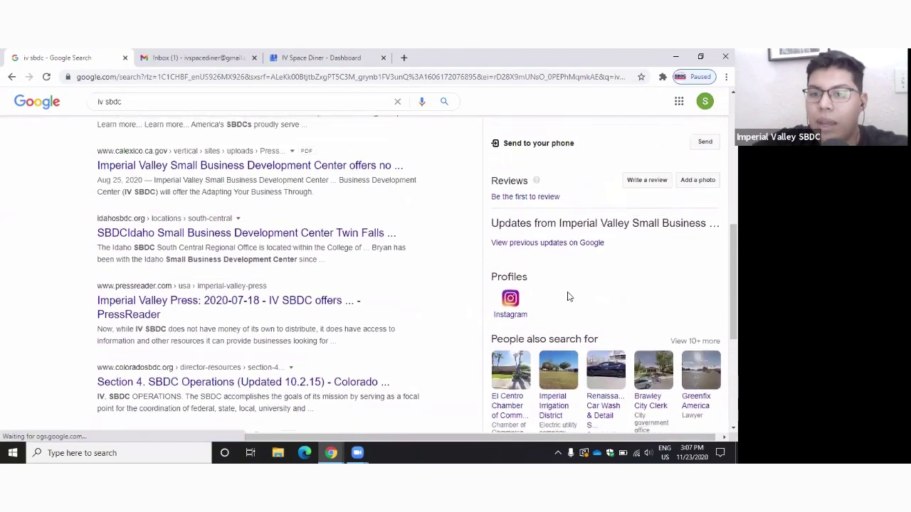
click(545, 256)
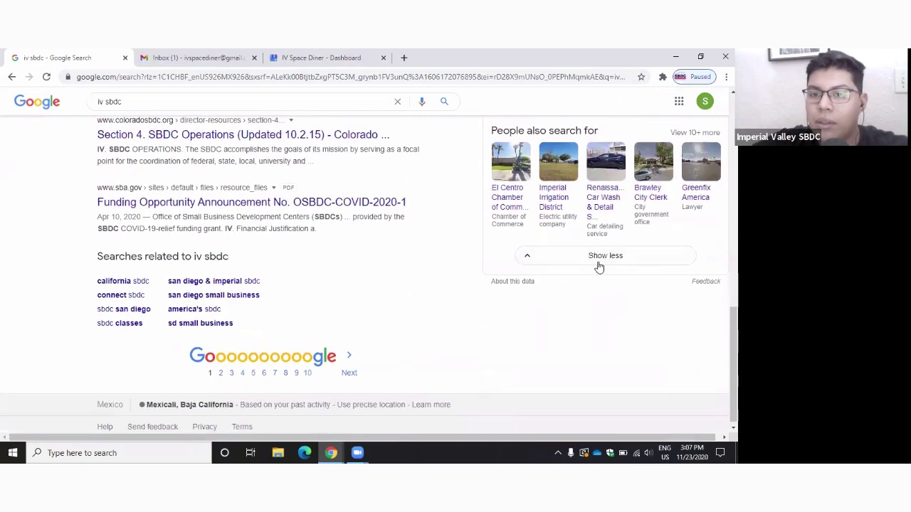
scroll(599, 267, up, 4)
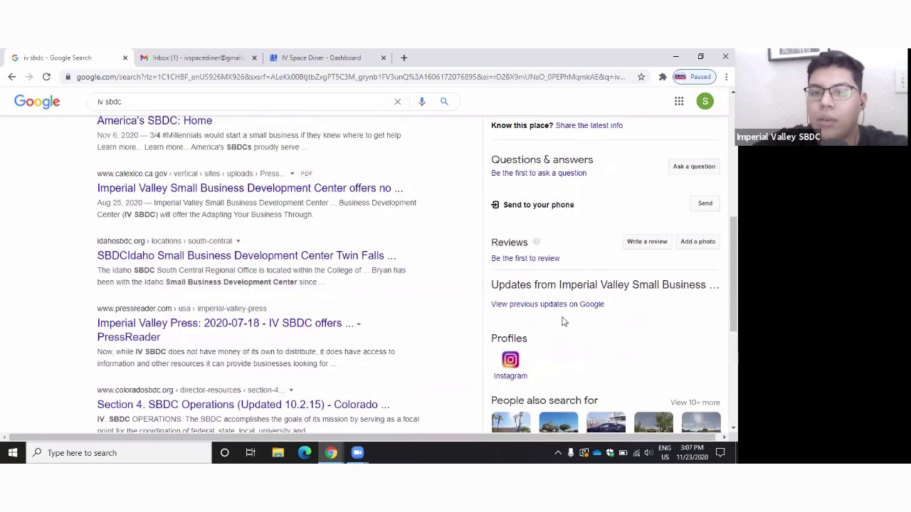
scroll(511, 284, up, 3)
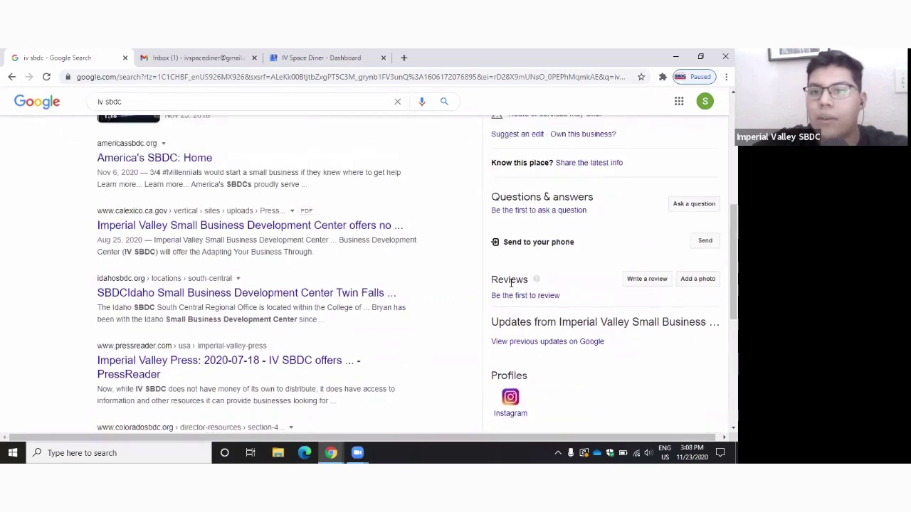
scroll(511, 284, up, 2)
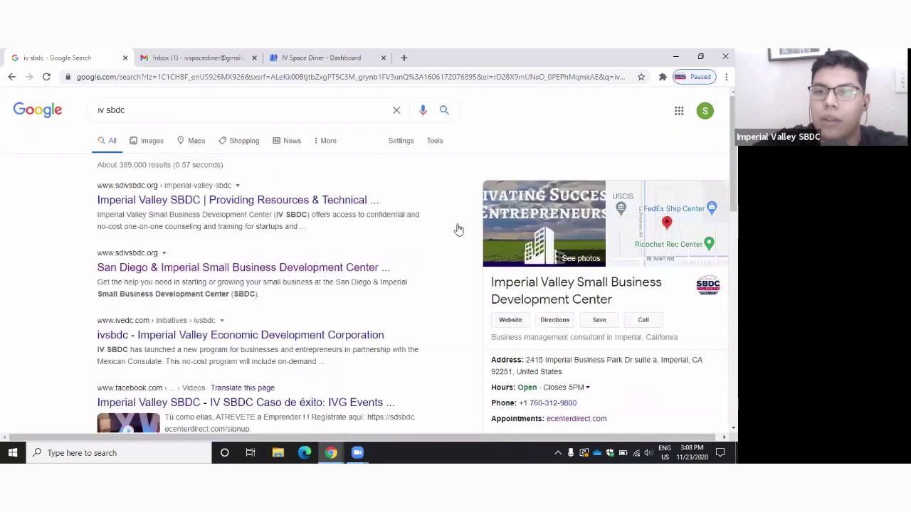
Step: Return to IV Space Diner's posts, start an offer post and title it "15% Opening Discount"
click(291, 58)
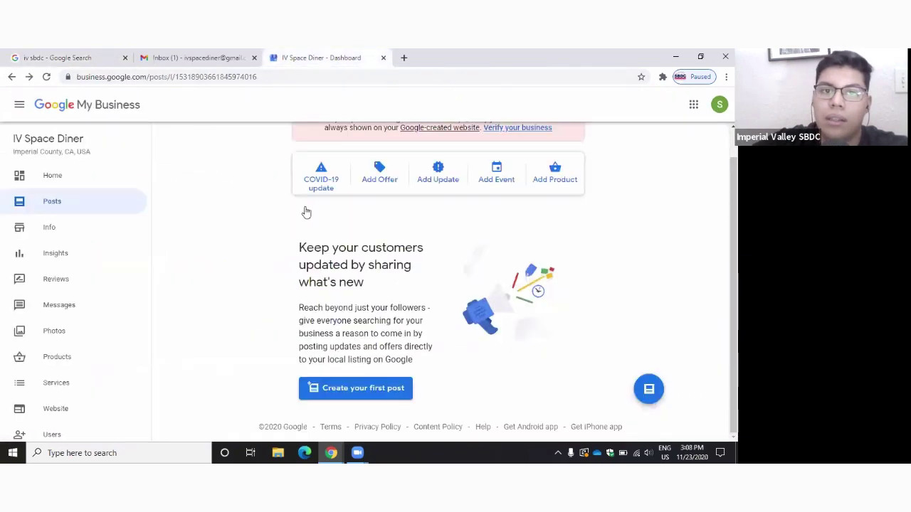
click(382, 178)
click(345, 359)
scroll(351, 280, down, 3)
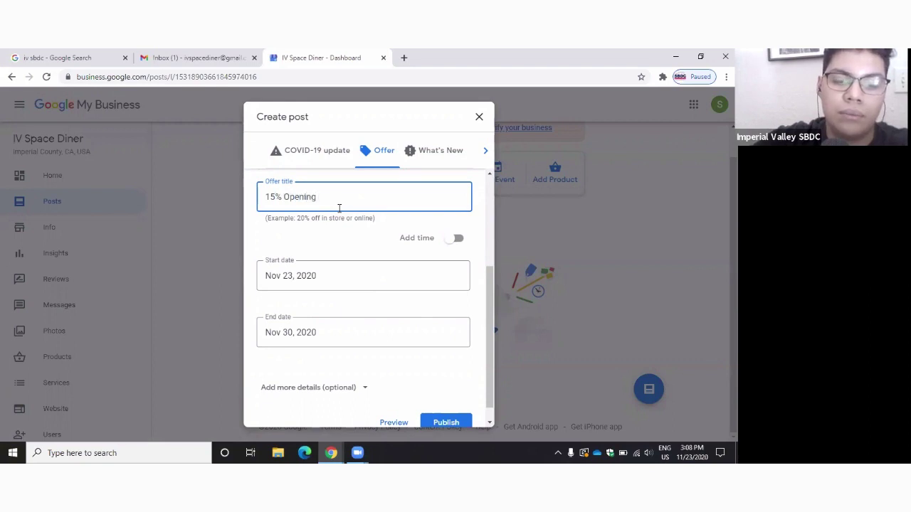
text(Discount)
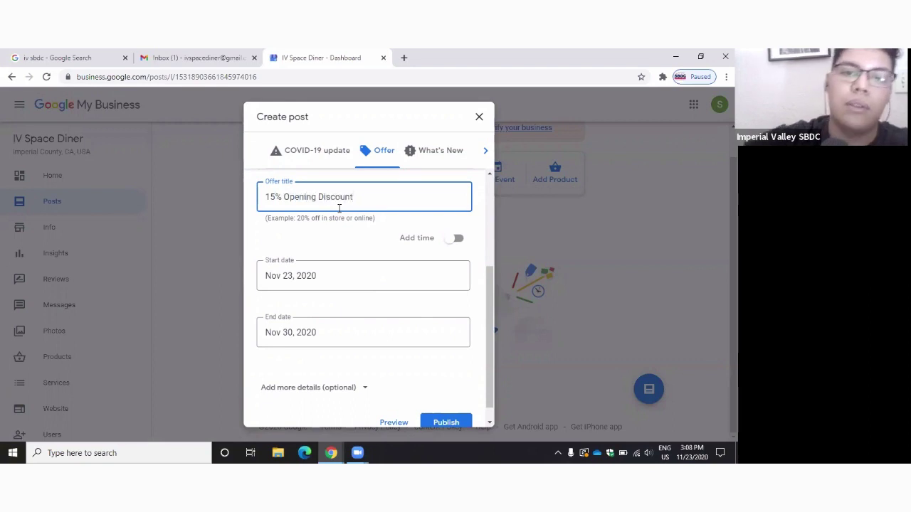
Step: Enable start and end times for the offer and browse the available start times
click(456, 239)
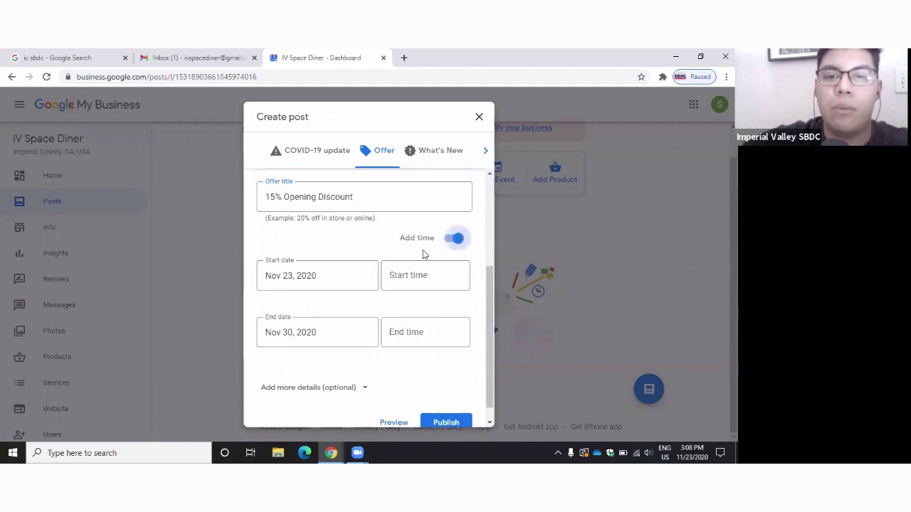
click(415, 277)
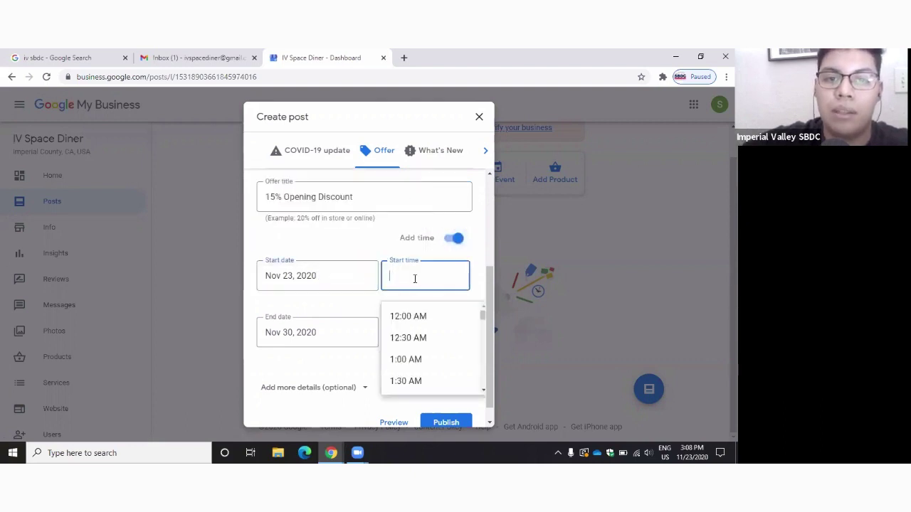
scroll(409, 352, down, 3)
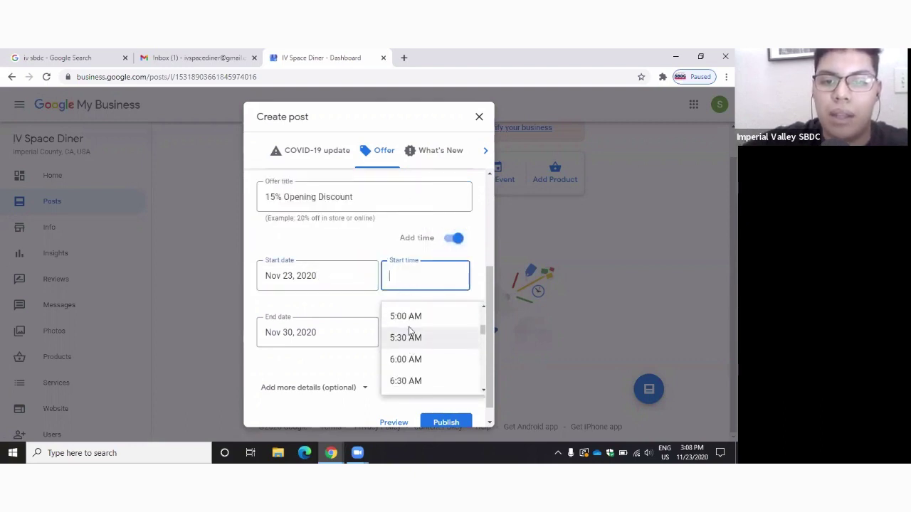
scroll(409, 331, down, 3)
scroll(418, 358, down, 2)
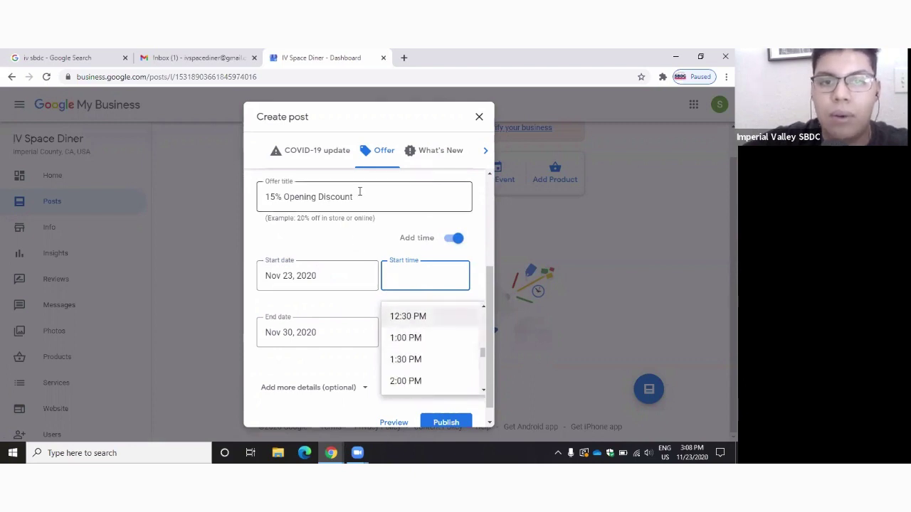
Step: Replace the offer title with "Universe Happy Hour"
drag(360, 192, 259, 220)
text(Happy Hourse)
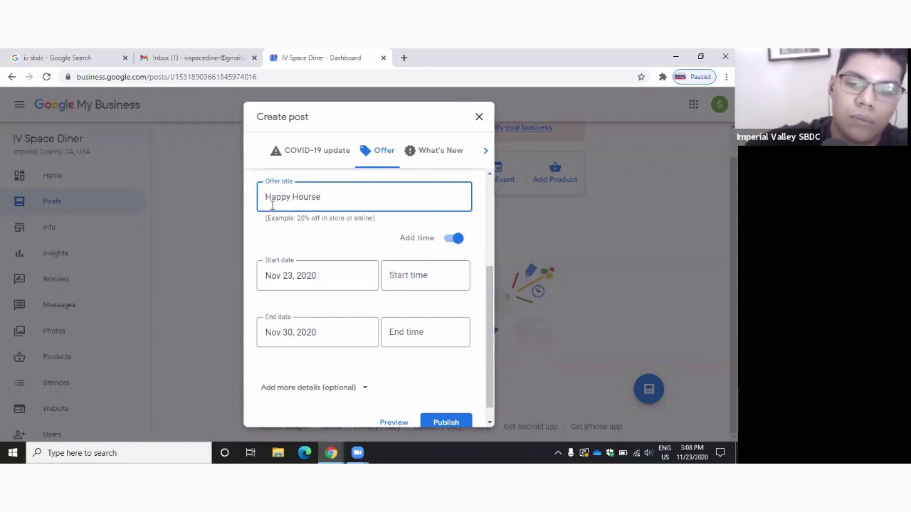
key(BackSpace)
key(BackSpace)
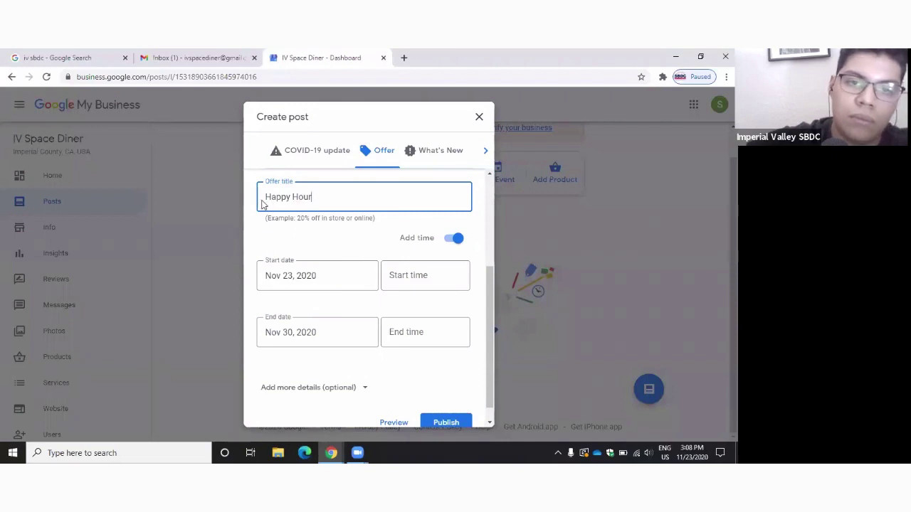
click(267, 197)
text(Universe)
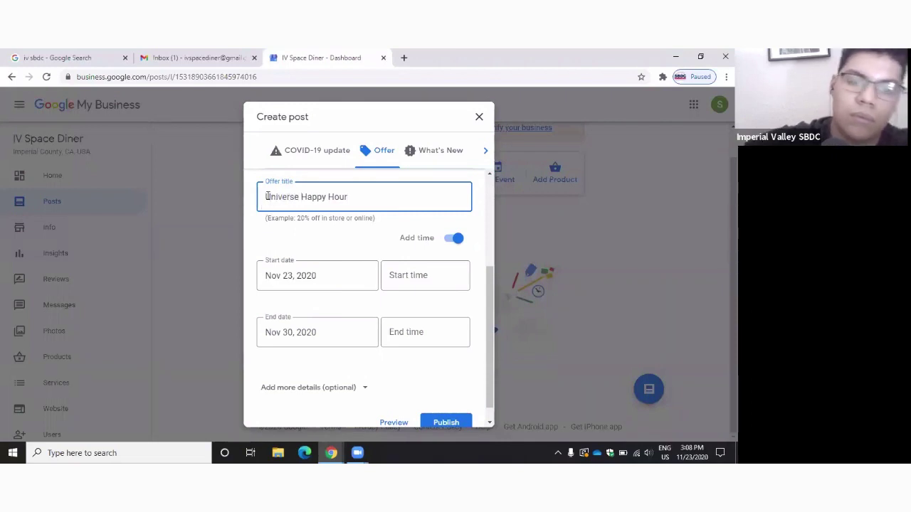
Step: Set the offer's start time to 5:30 PM
scroll(328, 326, down, 1)
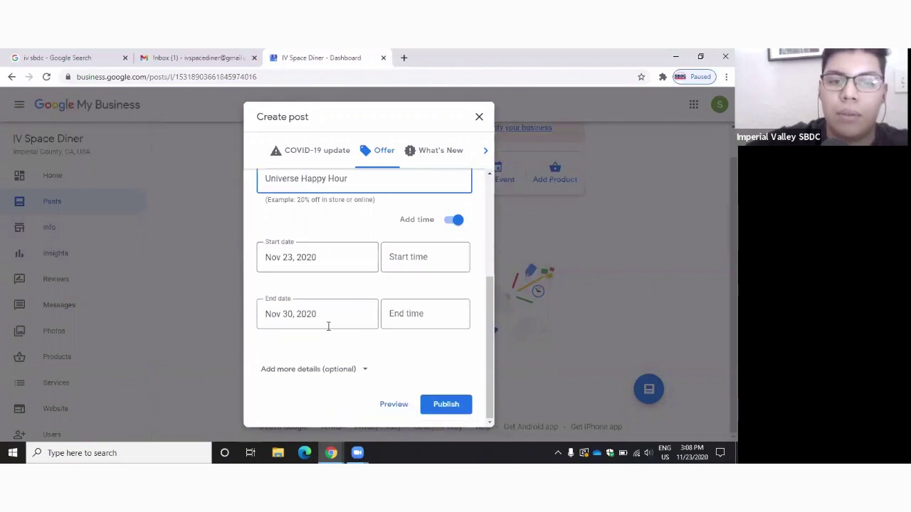
click(417, 260)
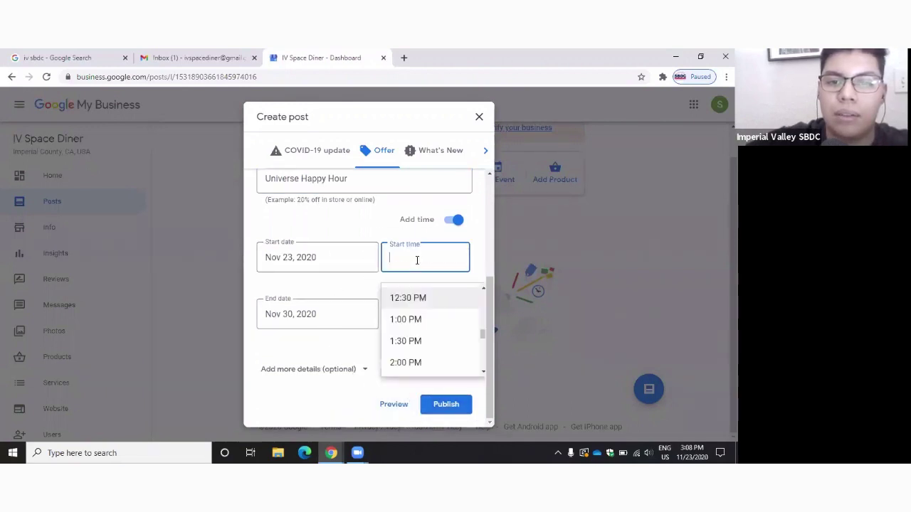
scroll(406, 356, down, 6)
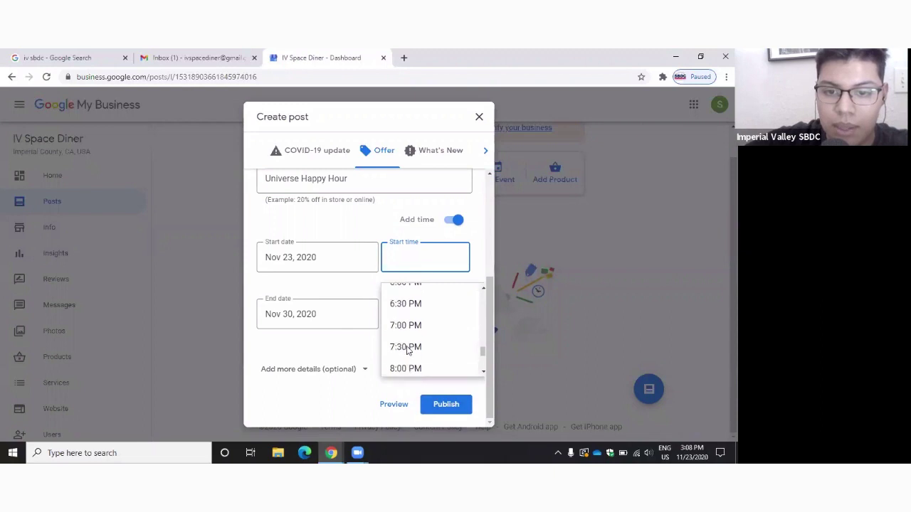
scroll(411, 334, up, 1)
click(411, 297)
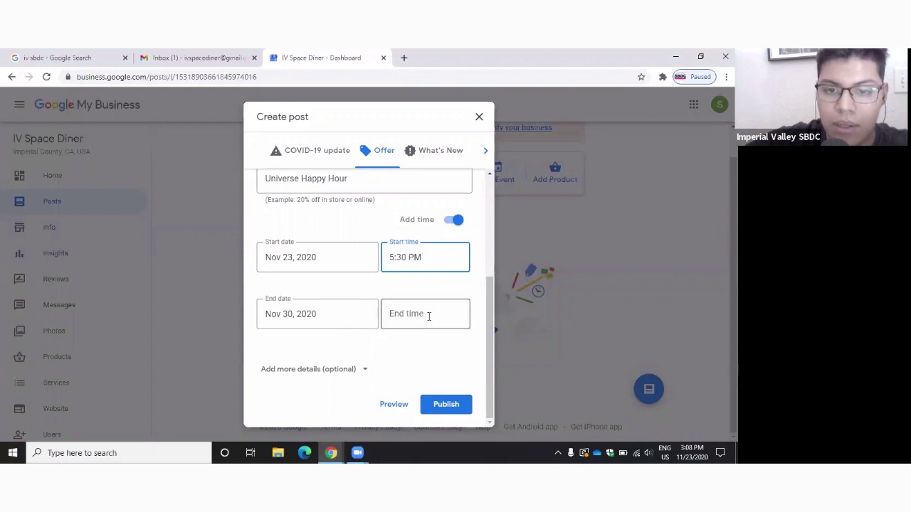
Step: Set the offer's end time to 7:00 PM and publish the Universe Happy Hour post
click(428, 316)
scroll(423, 271, down, 4)
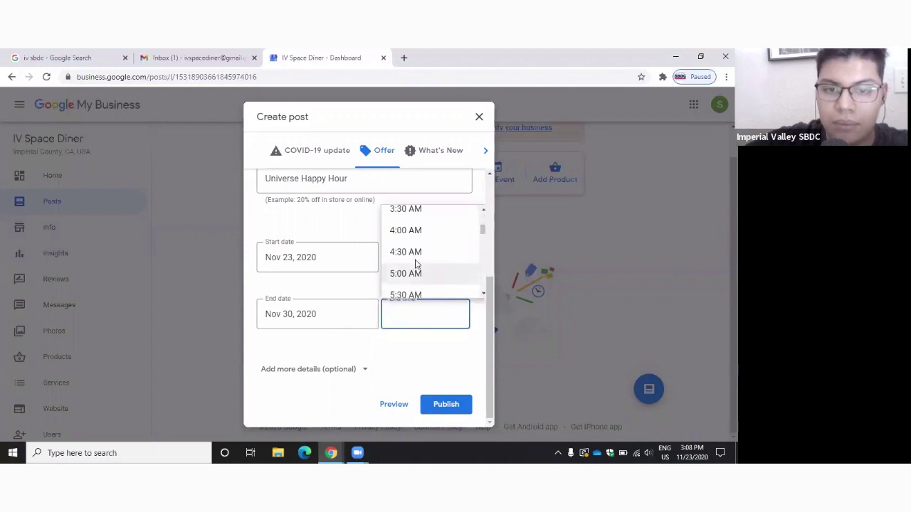
scroll(414, 263, down, 4)
scroll(411, 246, up, 2)
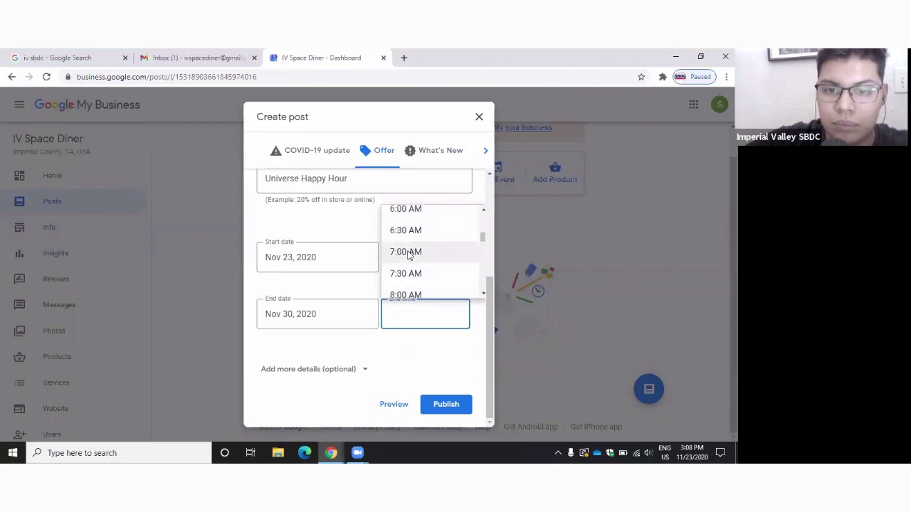
click(409, 252)
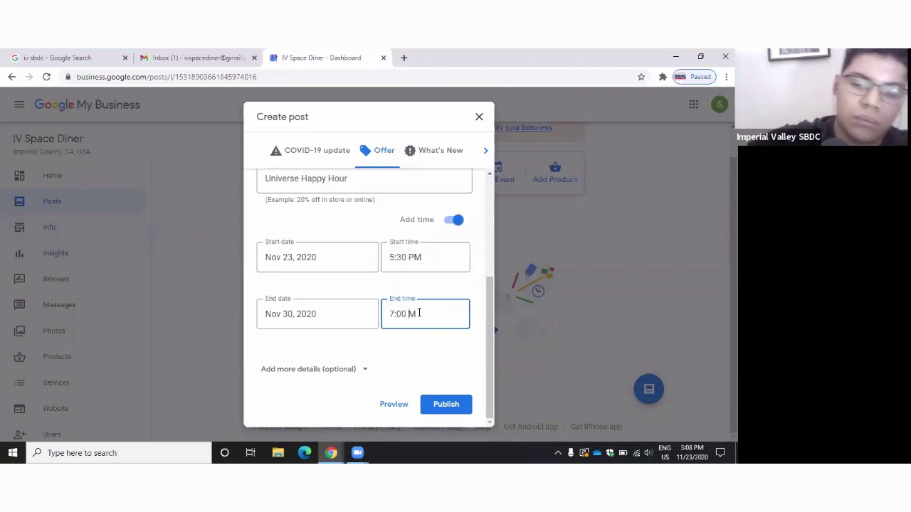
text(P)
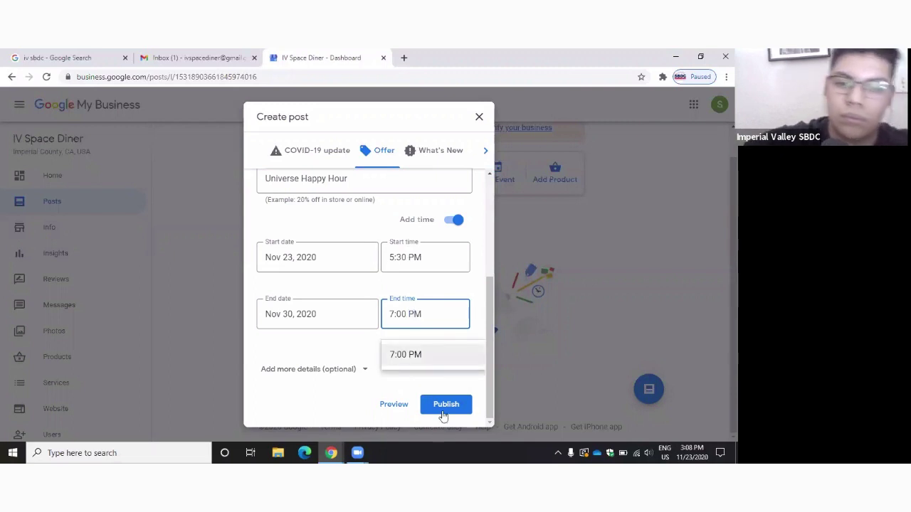
click(442, 407)
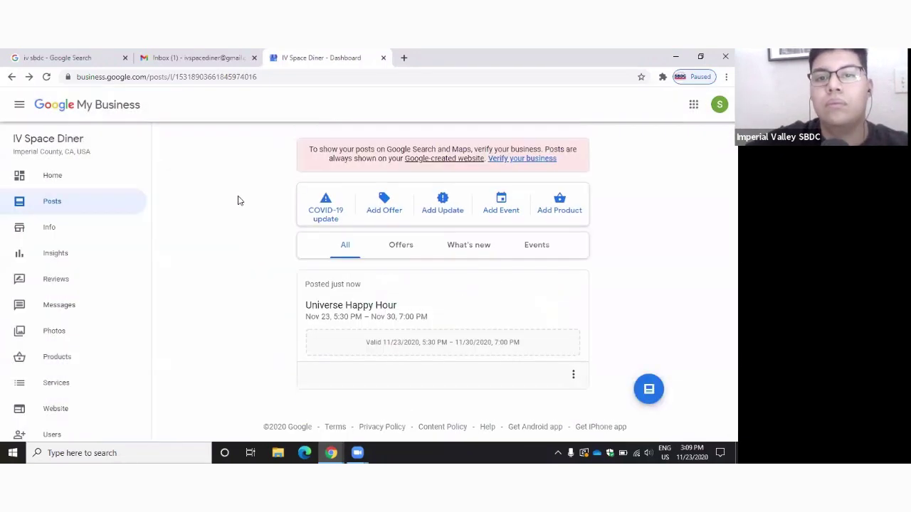
Step: Open IV Space Diner's business info and look over its name, category, service area and hours
click(45, 225)
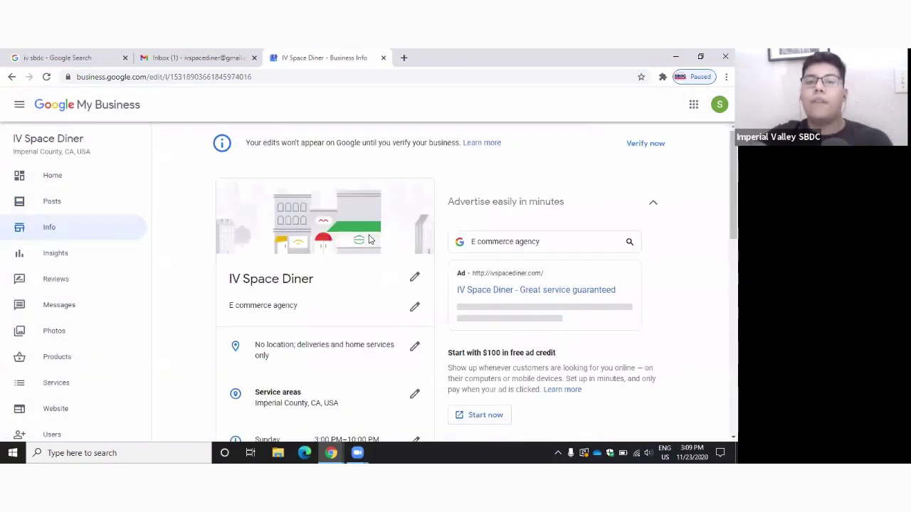
scroll(210, 255, down, 1)
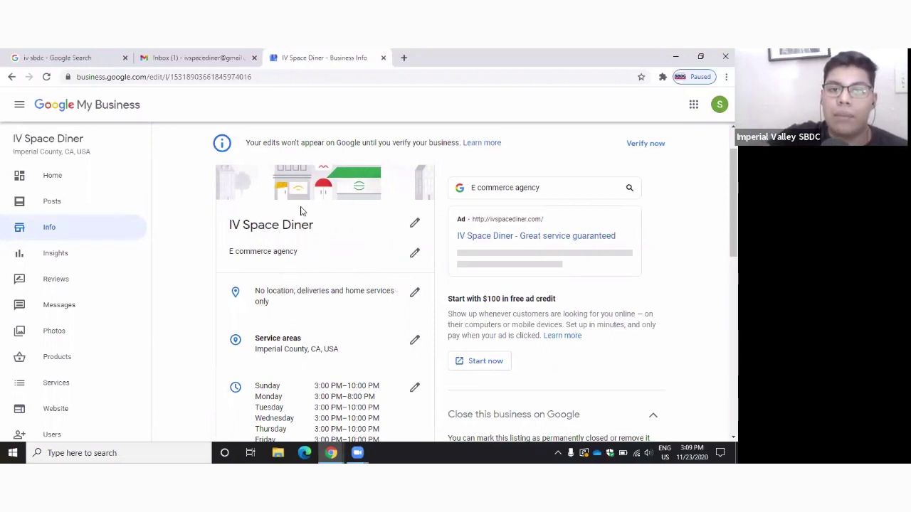
scroll(302, 212, up, 1)
scroll(327, 228, down, 1)
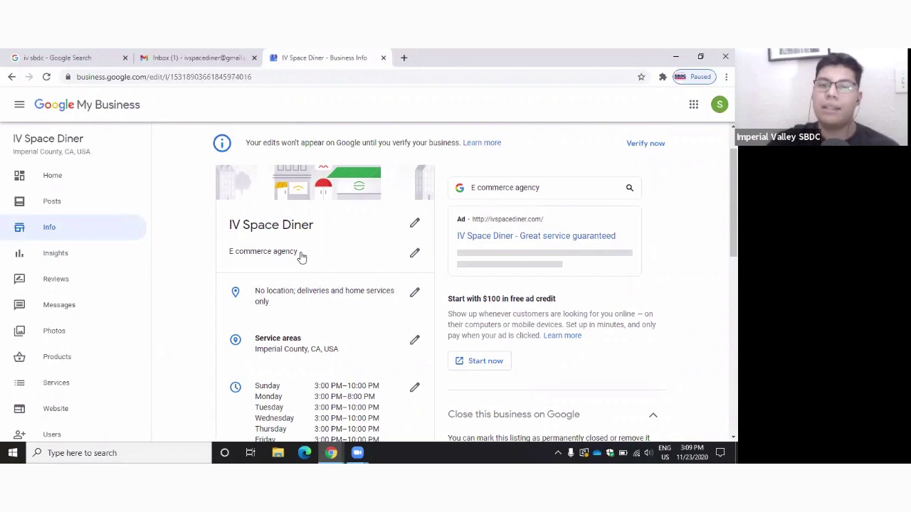
Step: Try to add Restaurant as an additional category for IV Space Diner, and discard the category edit
click(302, 255)
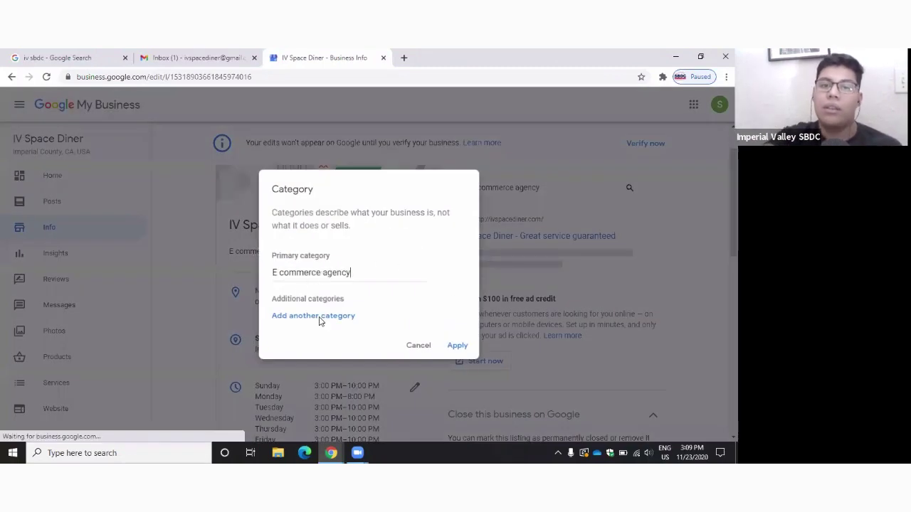
click(320, 317)
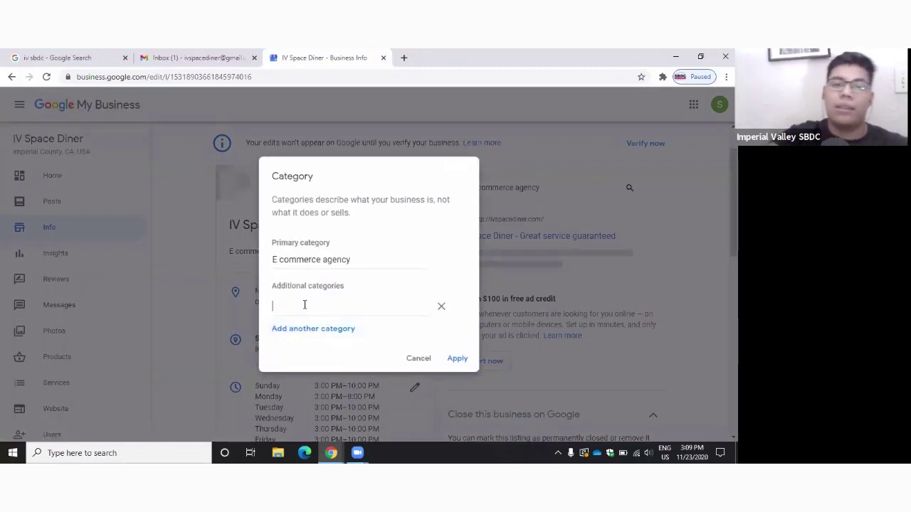
text(Resta)
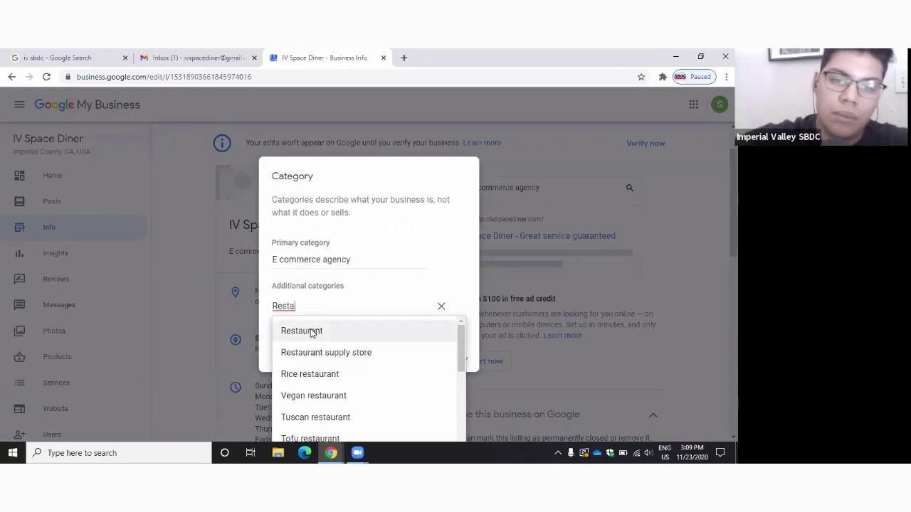
click(311, 331)
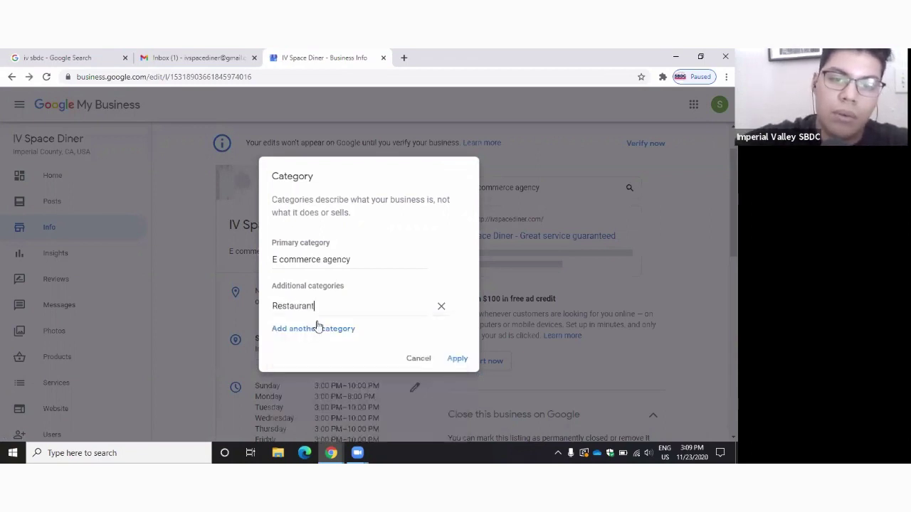
click(457, 358)
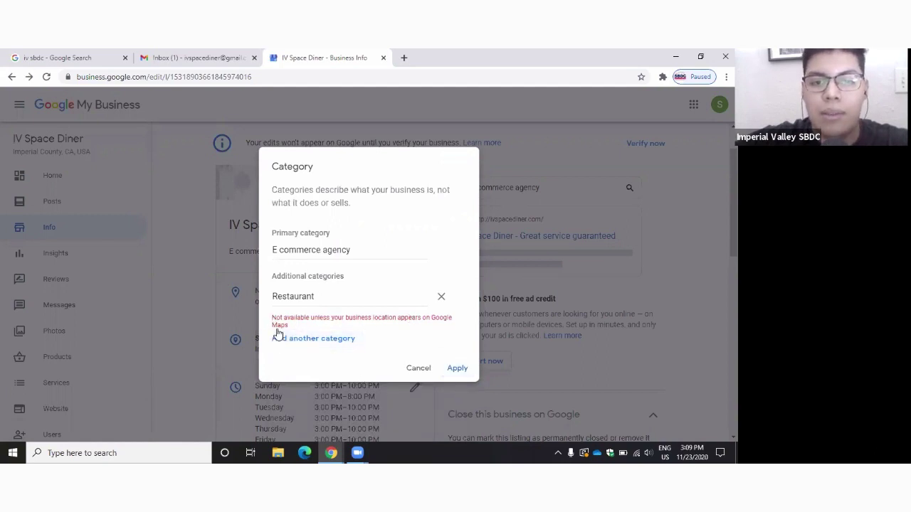
click(442, 297)
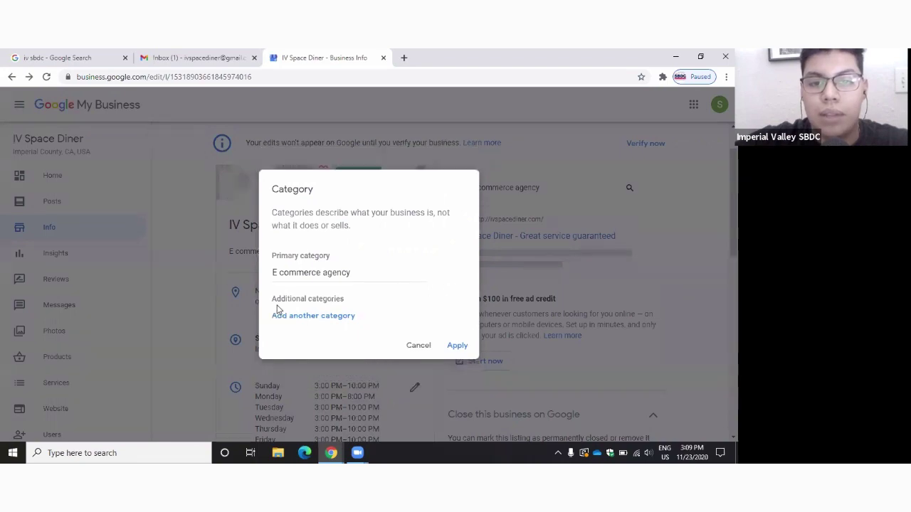
click(418, 345)
scroll(264, 274, down, 3)
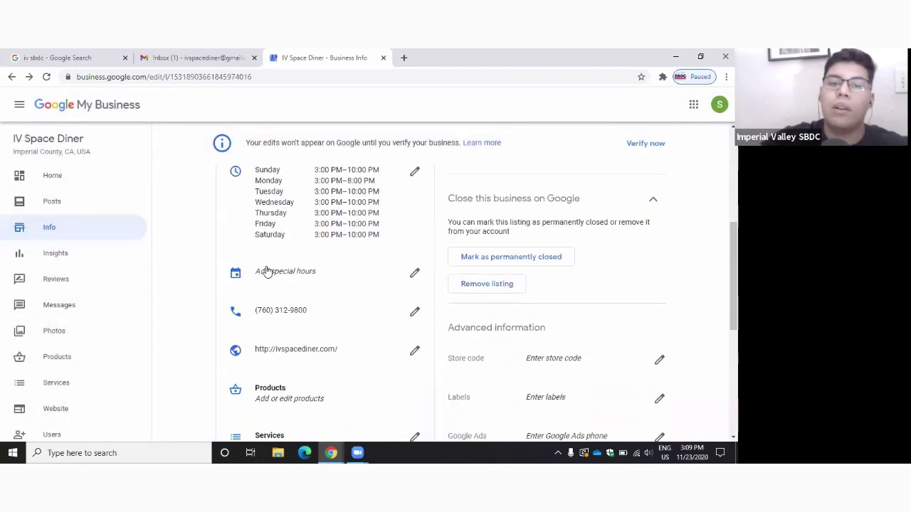
scroll(267, 272, up, 4)
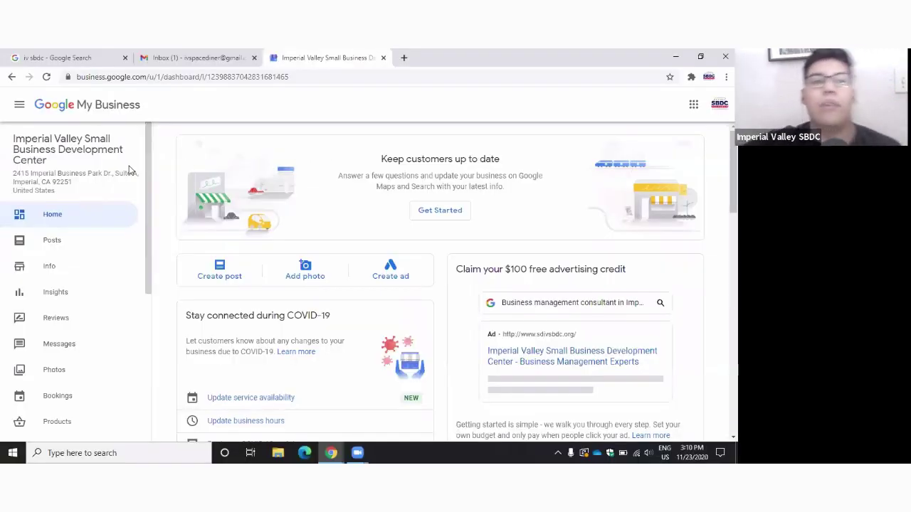
click(57, 244)
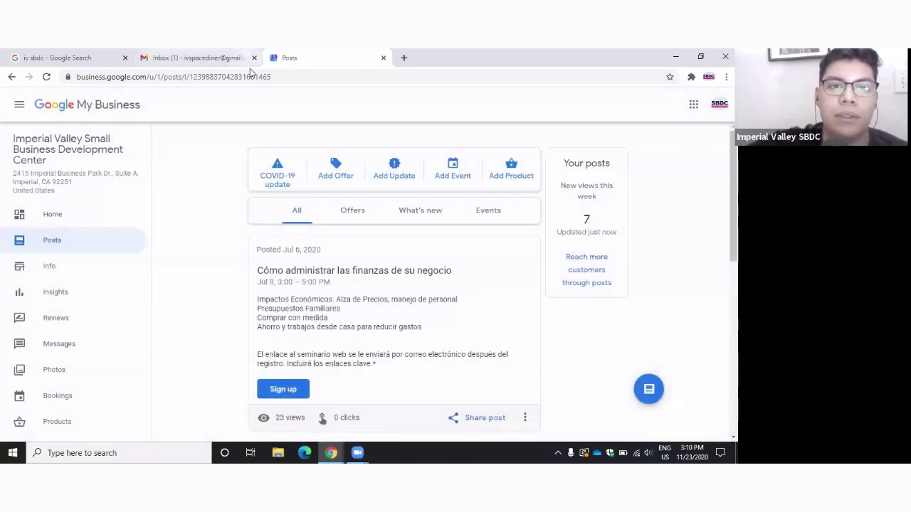
click(254, 58)
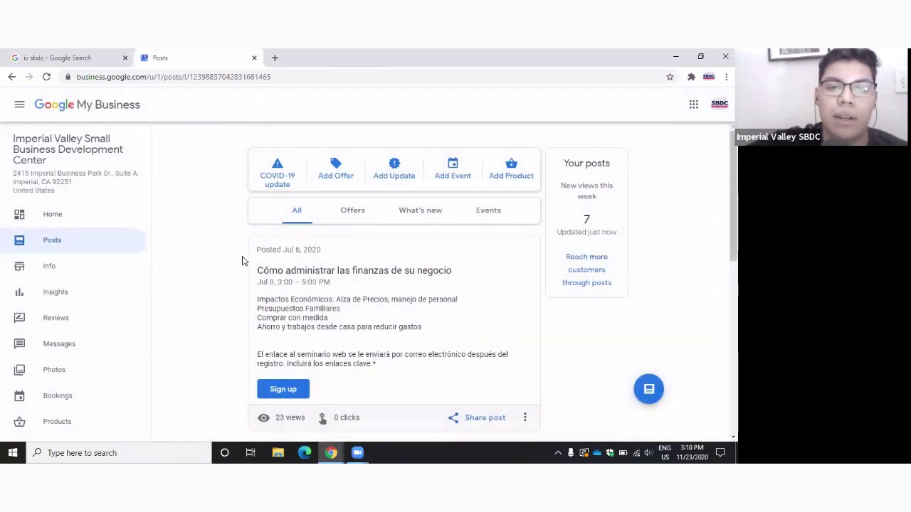
scroll(294, 282, down, 1)
scroll(369, 271, down, 4)
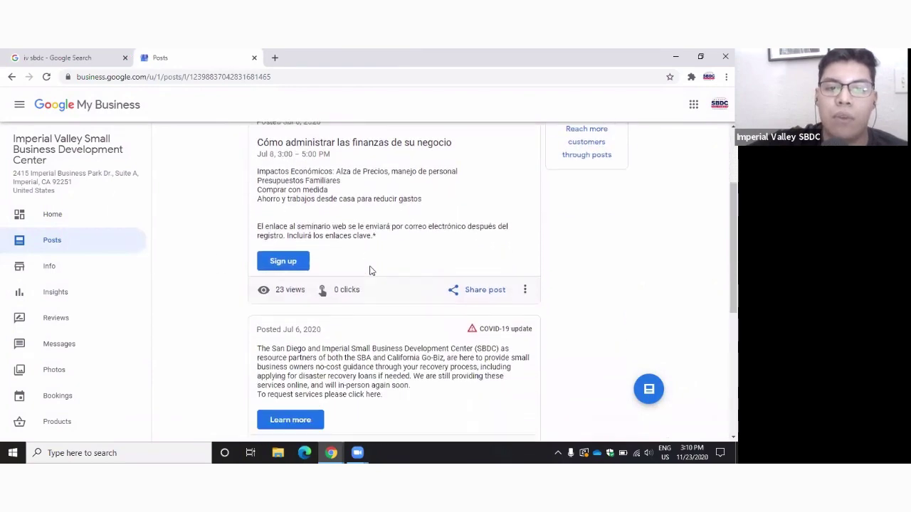
scroll(328, 279, down, 1)
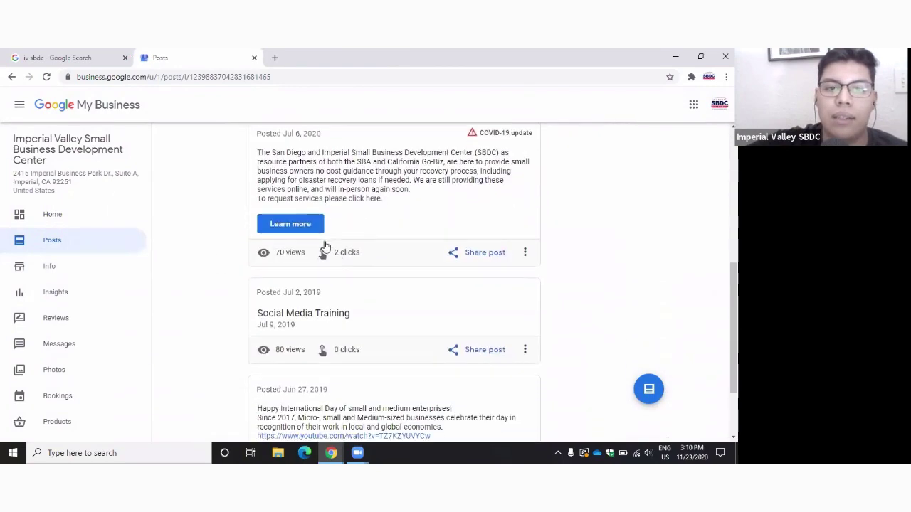
scroll(327, 291, down, 2)
scroll(369, 306, up, 8)
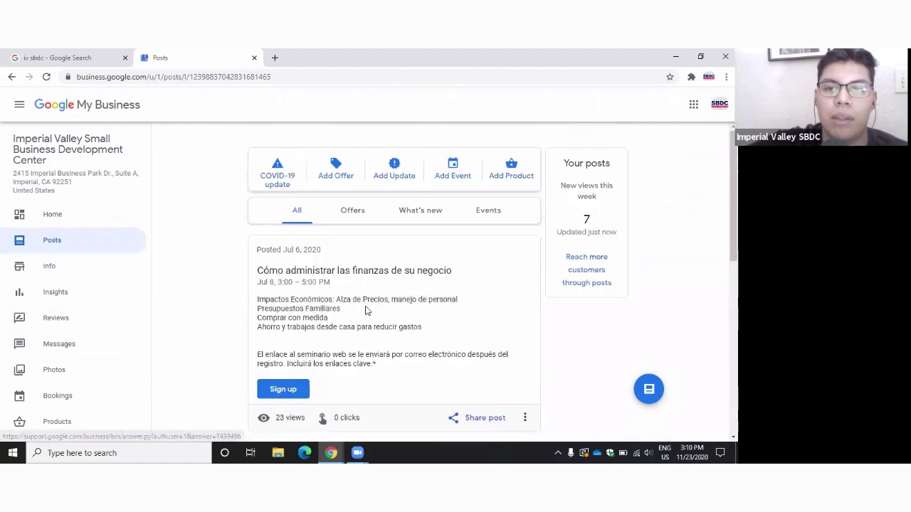
Step: Open the center's business info and view its live listing on Google Maps in a new tab
click(59, 269)
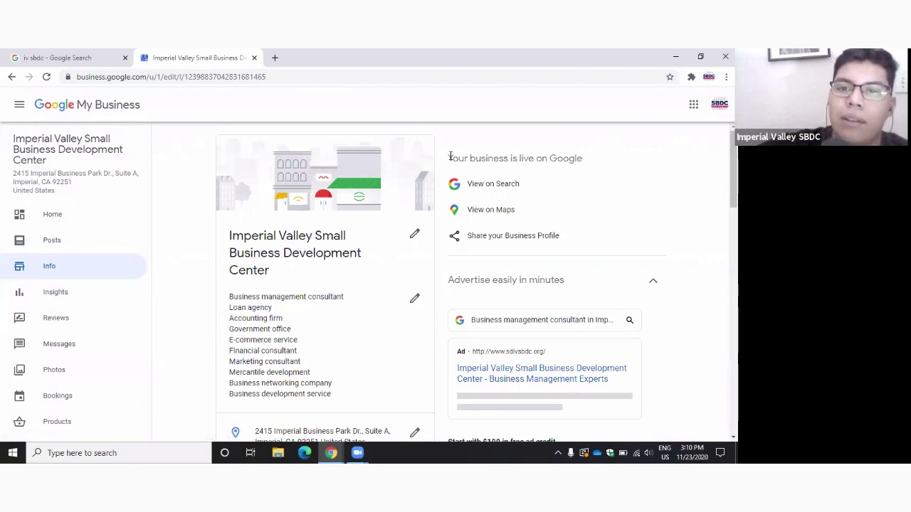
drag(449, 158, 554, 153)
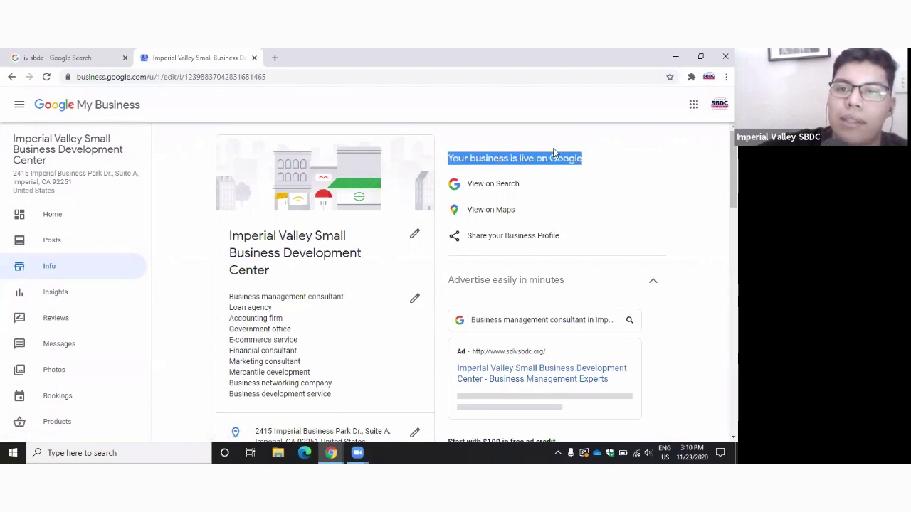
right_click(494, 210)
click(535, 218)
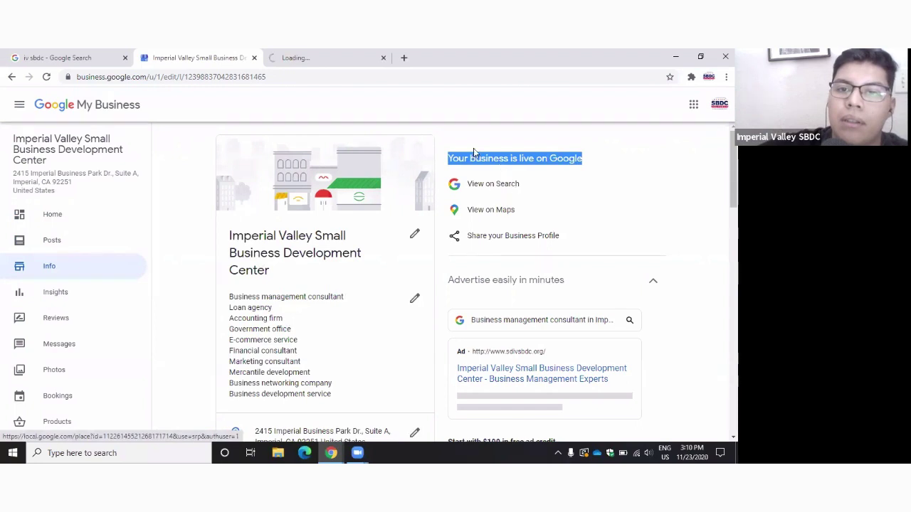
click(286, 64)
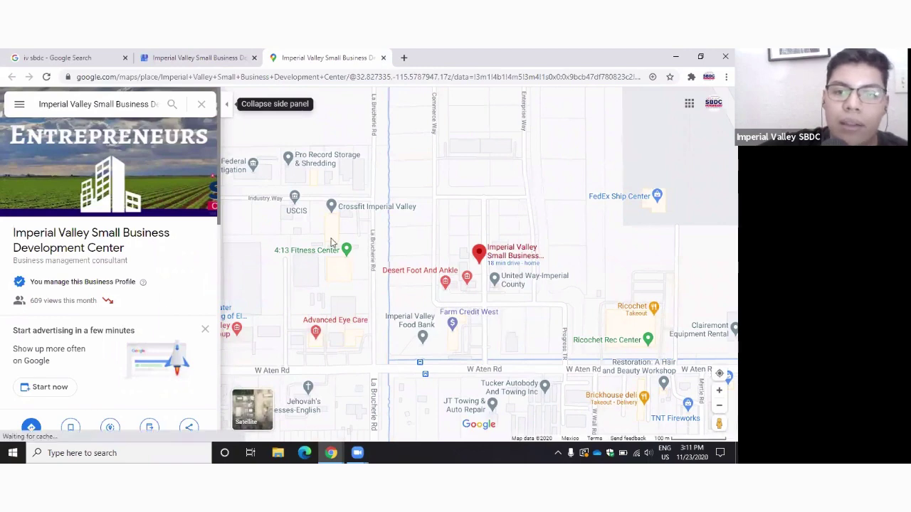
Step: Return to the center's business info and view its live listing on Google Search in another tab
key(ctrl+shift+Tab)
right_click(479, 189)
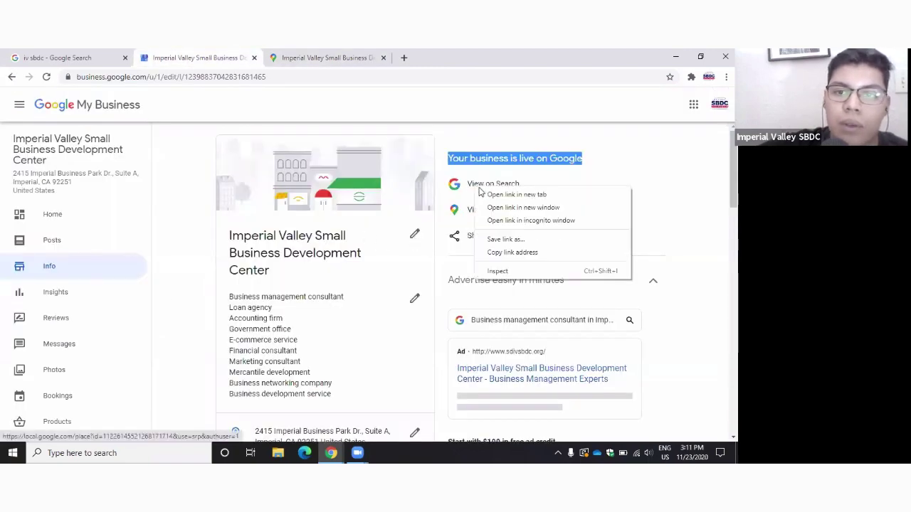
click(489, 194)
key(ctrl+Tab)
key(ctrl+Tab)
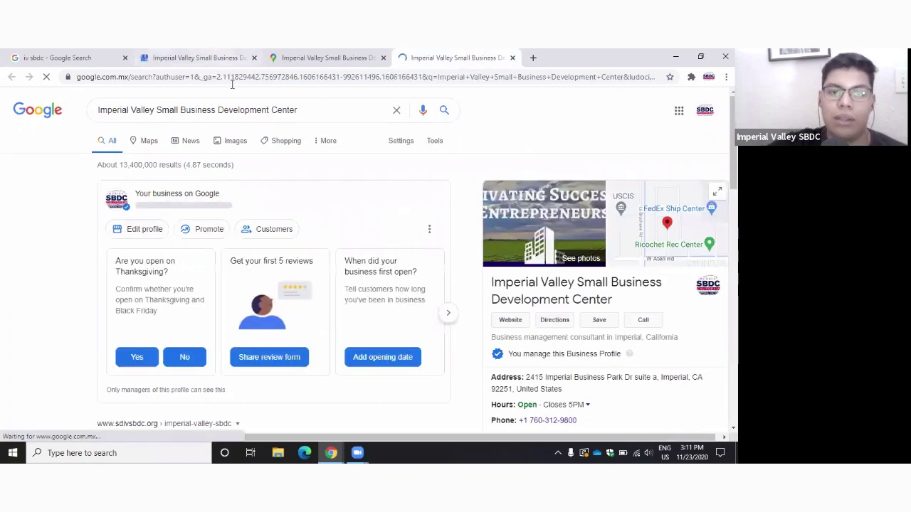
Step: Go back to the center's business info and examine its primary and additional categories in the category editor
click(200, 58)
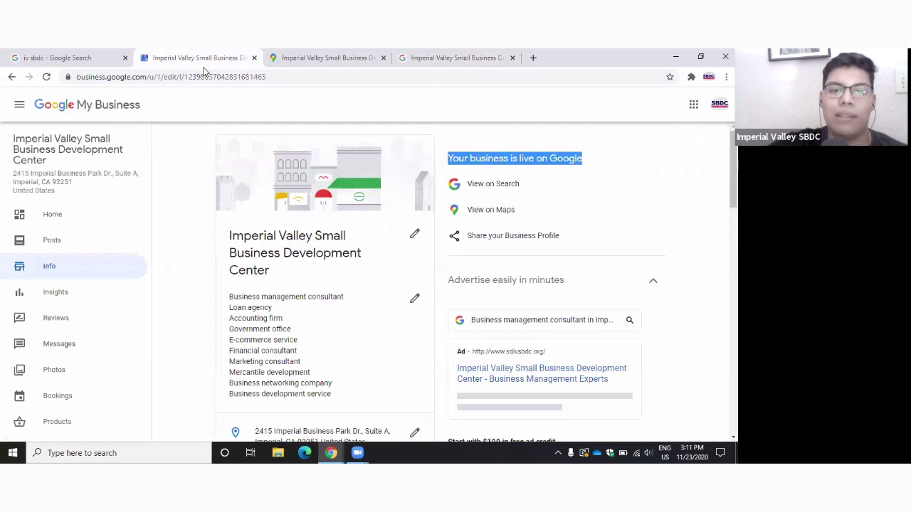
click(410, 302)
click(415, 298)
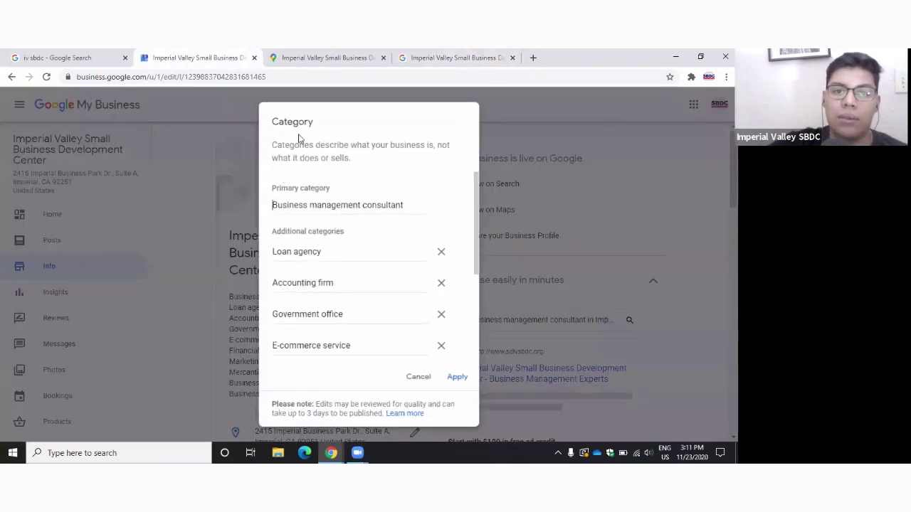
scroll(313, 231, down, 2)
scroll(341, 238, up, 2)
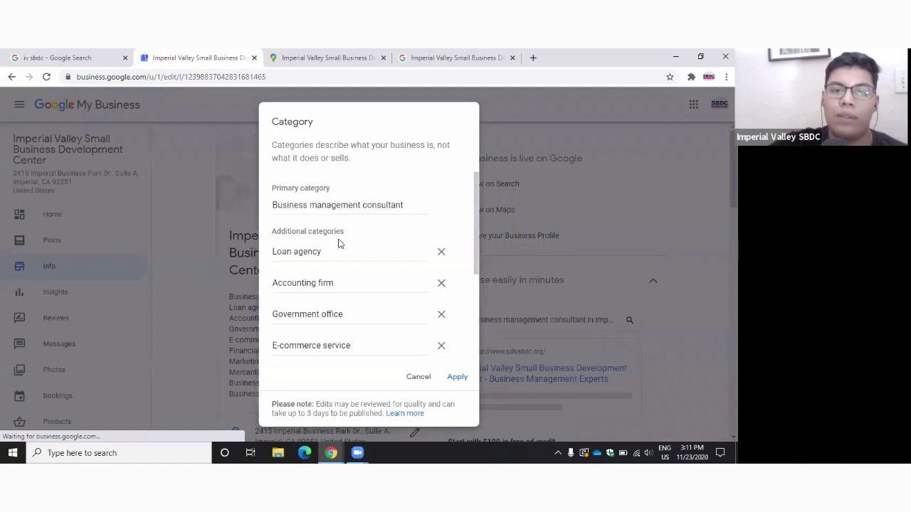
scroll(344, 234, down, 2)
scroll(344, 234, up, 2)
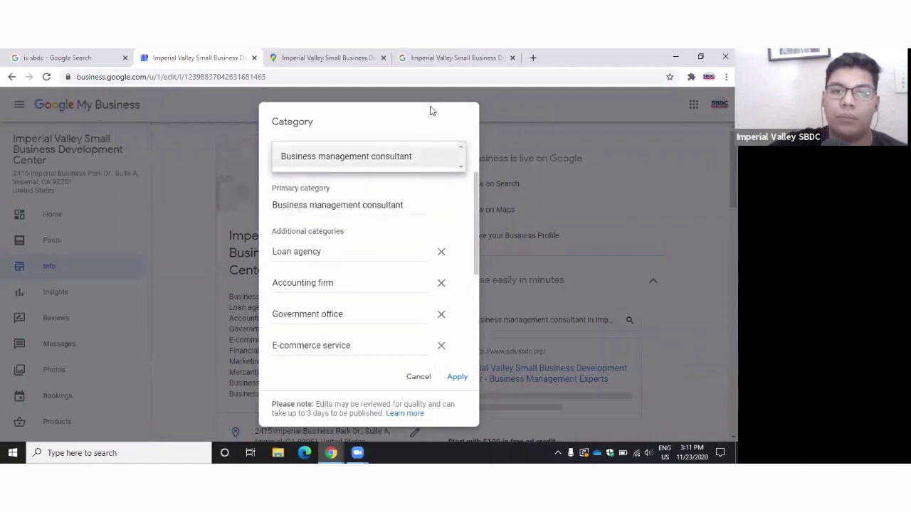
Step: Review the center's full list of additional categories in the category editor and close it without applying changes
click(326, 143)
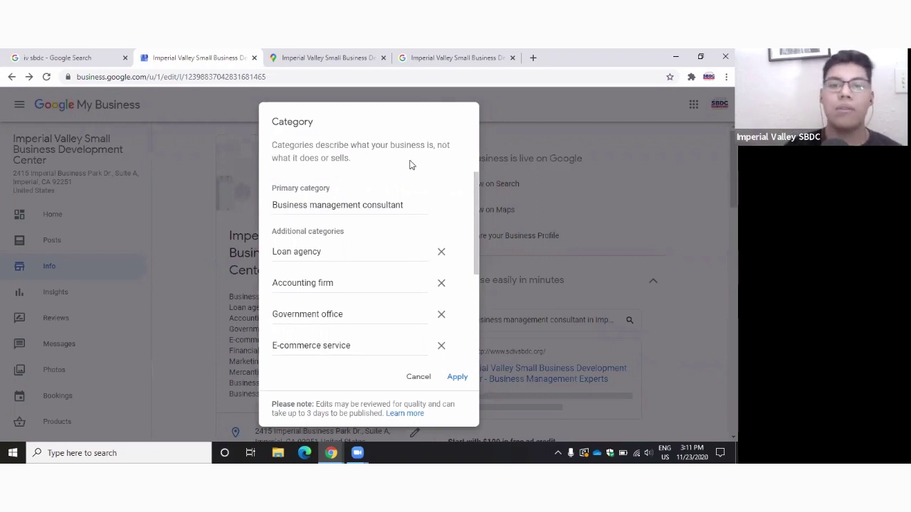
scroll(401, 236, down, 2)
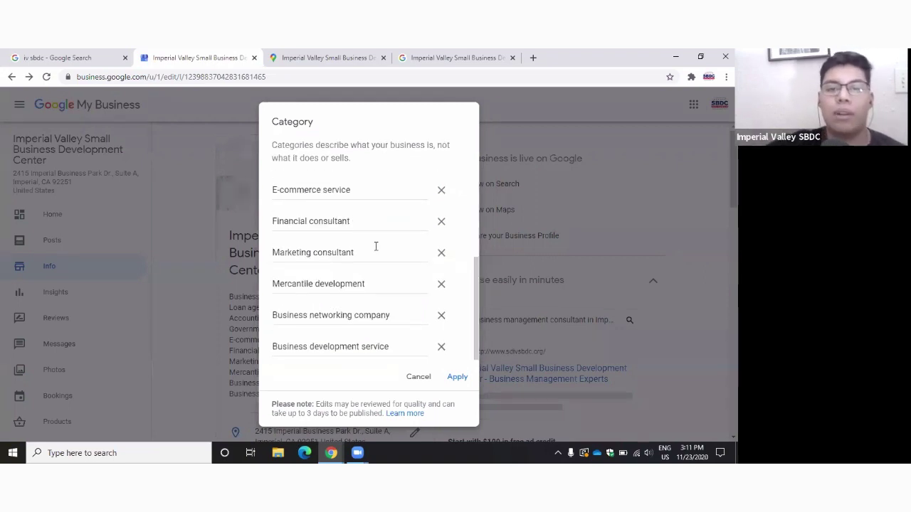
scroll(327, 236, up, 3)
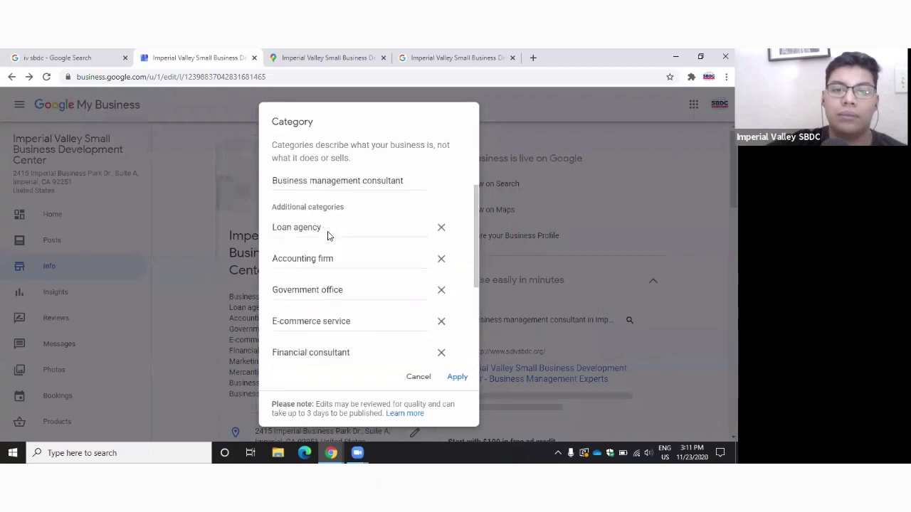
scroll(327, 236, down, 1)
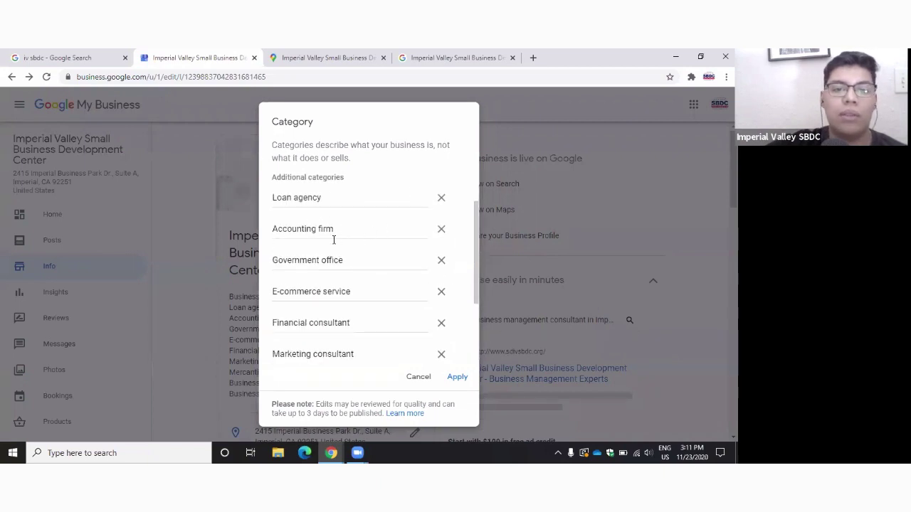
scroll(319, 291, down, 2)
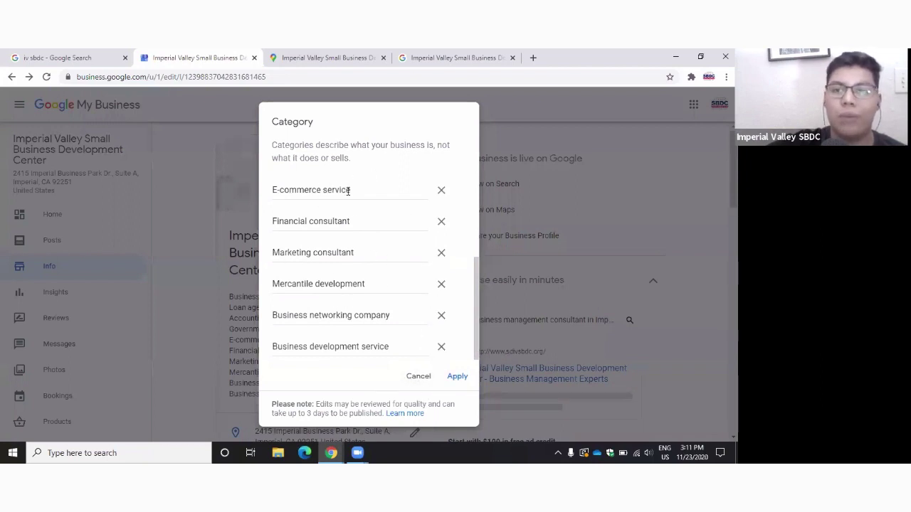
click(418, 377)
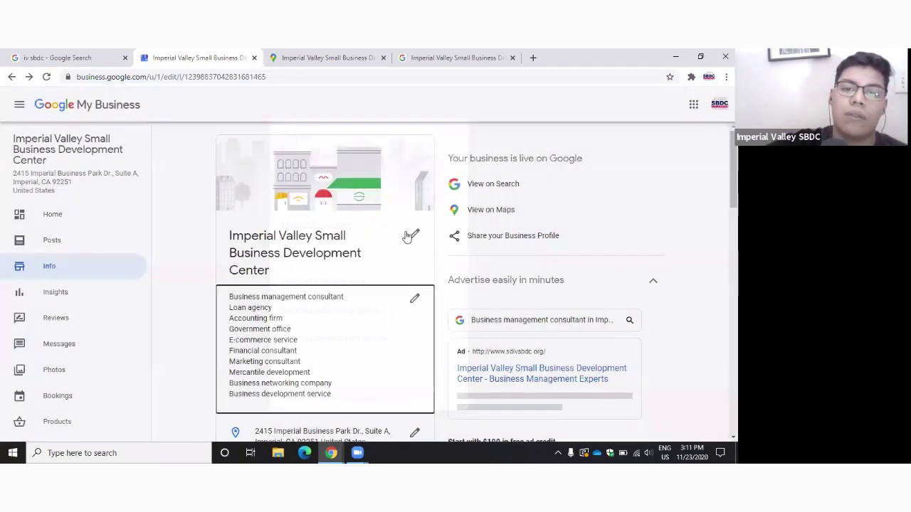
Step: Review the address, service areas, hours and contact details in the business info, and open the center's services list
scroll(351, 244, down, 2)
scroll(349, 228, down, 1)
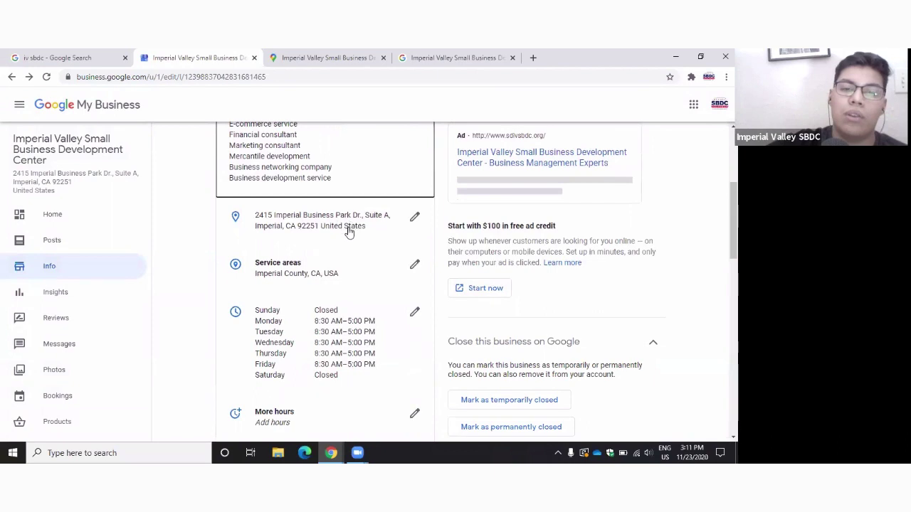
scroll(347, 227, down, 2)
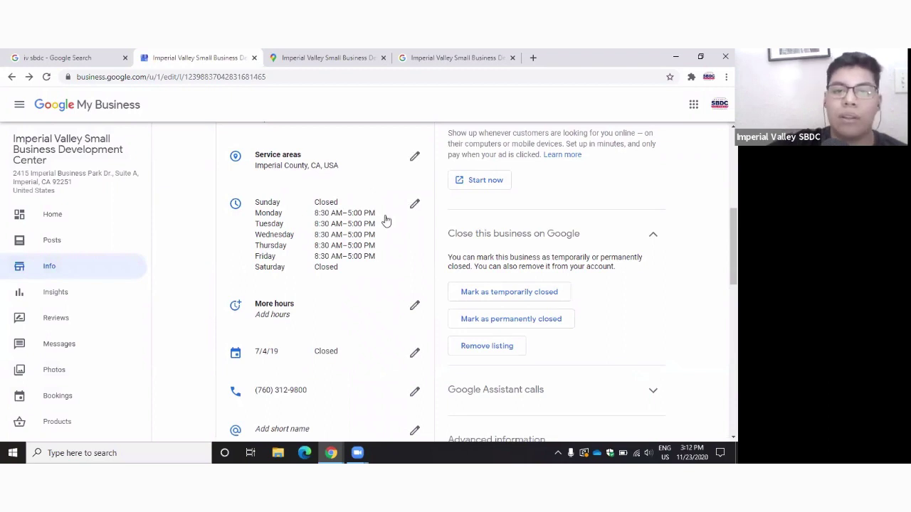
scroll(309, 256, down, 3)
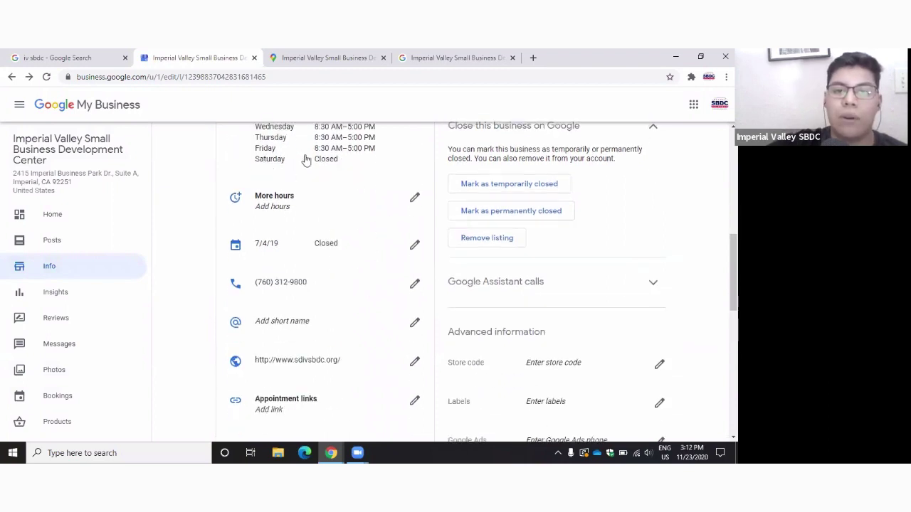
scroll(289, 249, down, 6)
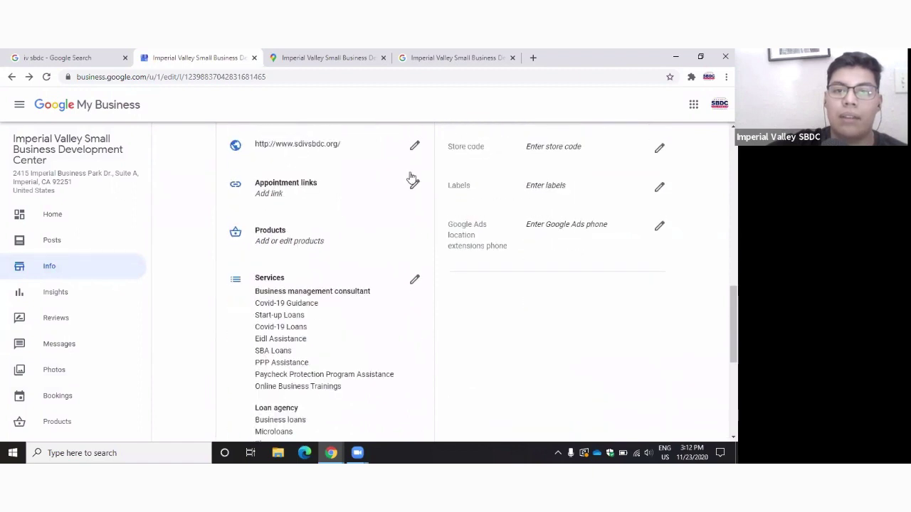
scroll(412, 177, down, 3)
click(381, 289)
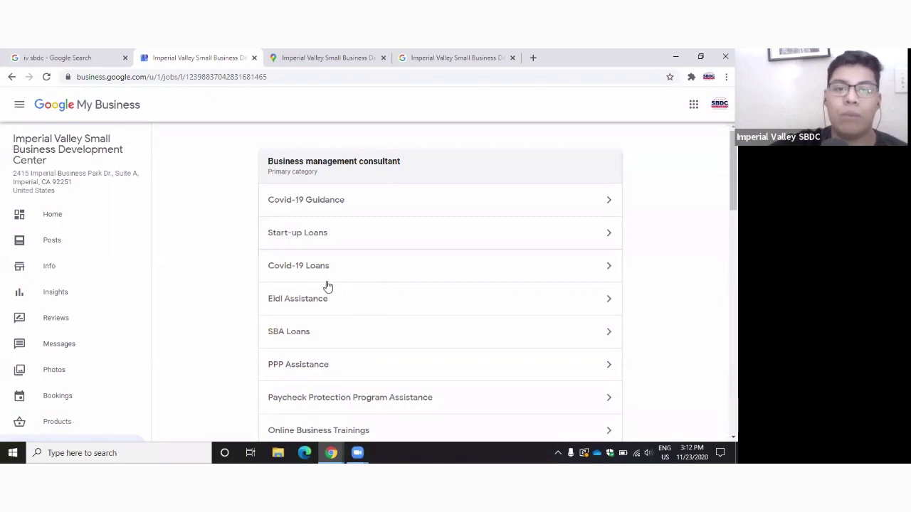
scroll(326, 286, down, 2)
scroll(341, 240, up, 2)
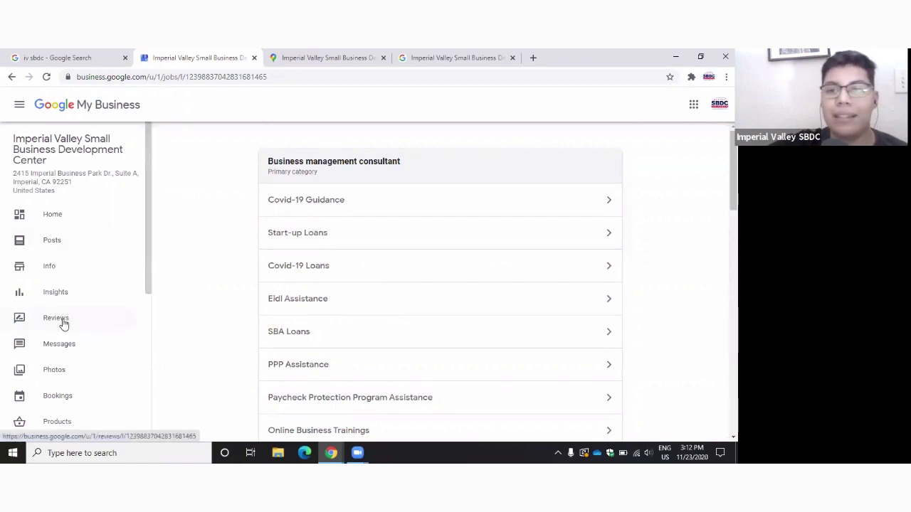
Step: Open the center's products page and view its introduction for showcasing products
scroll(55, 293, down, 3)
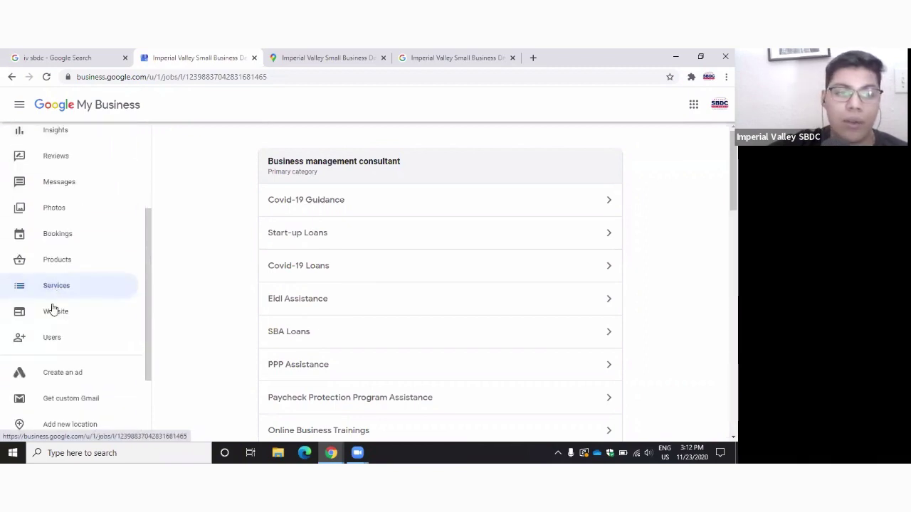
click(60, 267)
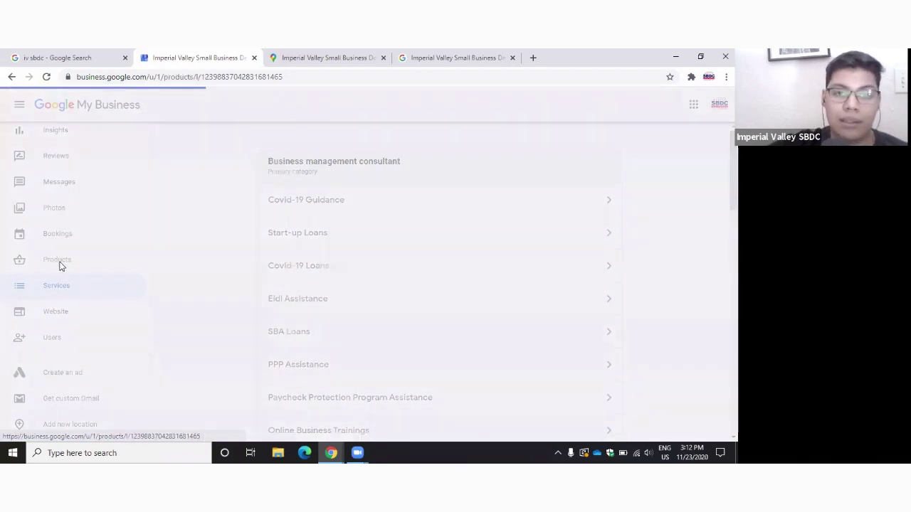
scroll(277, 269, down, 2)
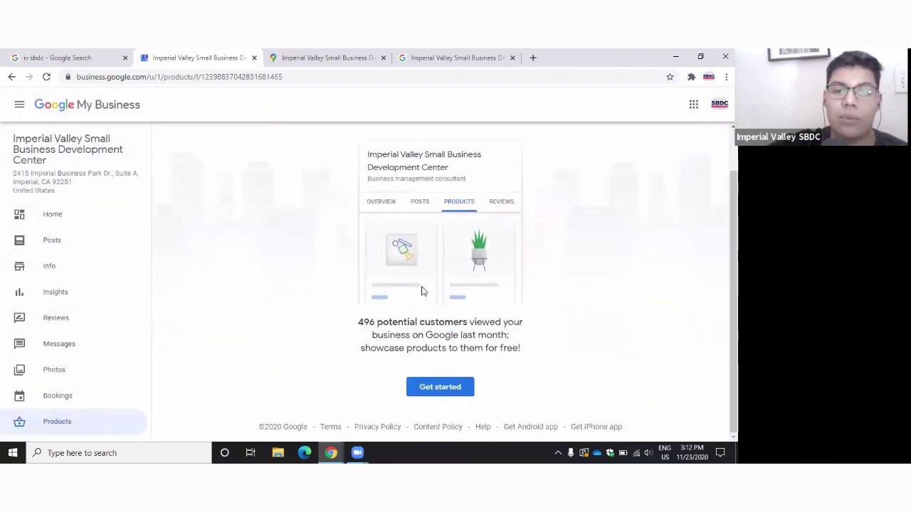
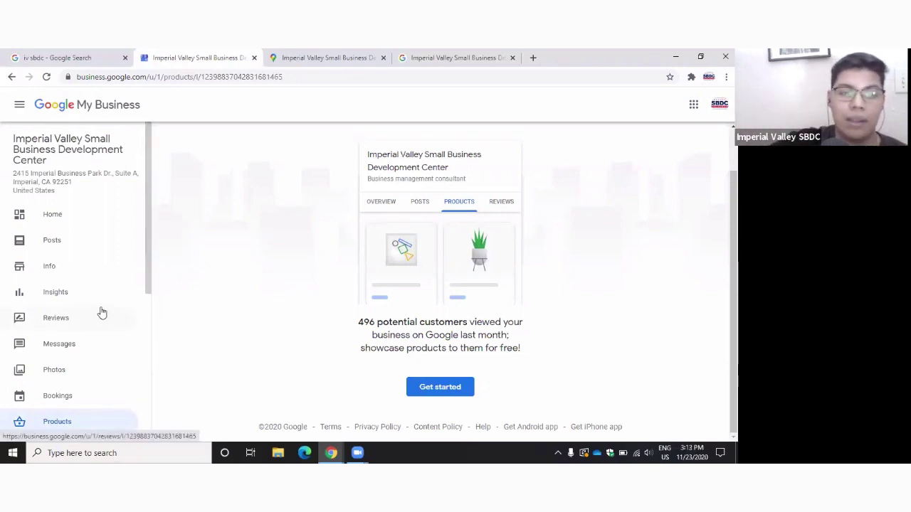
Step: Return to the center's business info and look over its attributes, description, services and advertising sections
click(59, 269)
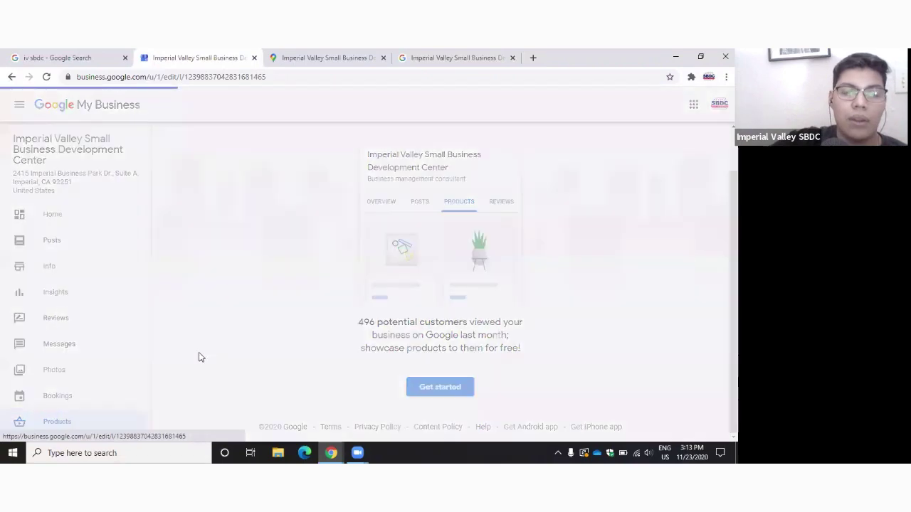
scroll(301, 270, down, 3)
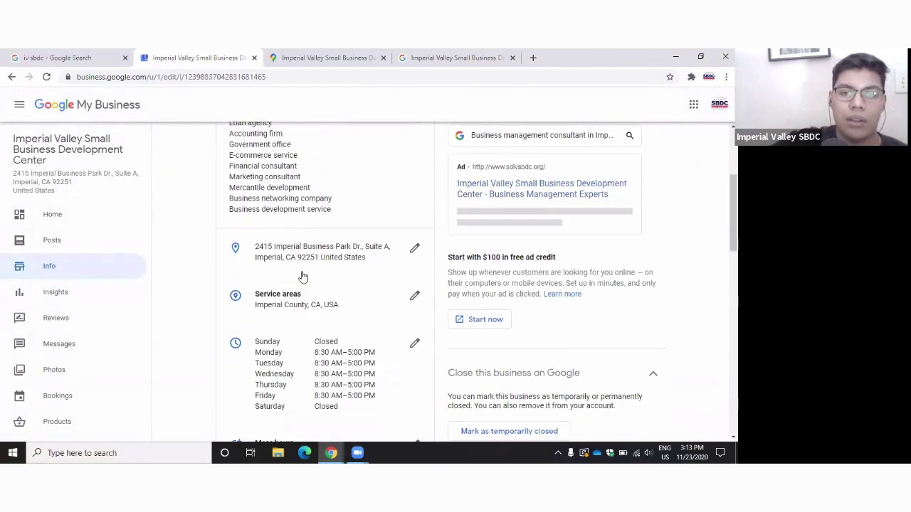
scroll(301, 276, down, 12)
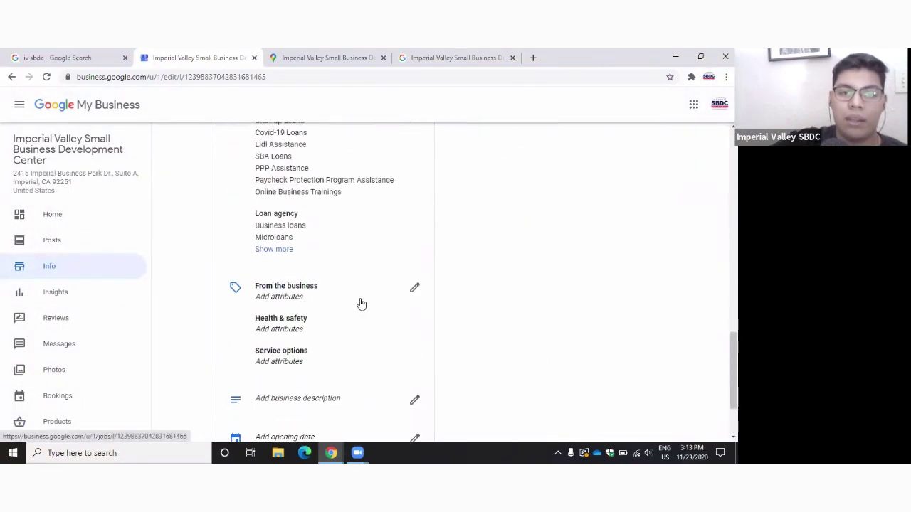
scroll(361, 304, down, 2)
scroll(488, 280, up, 5)
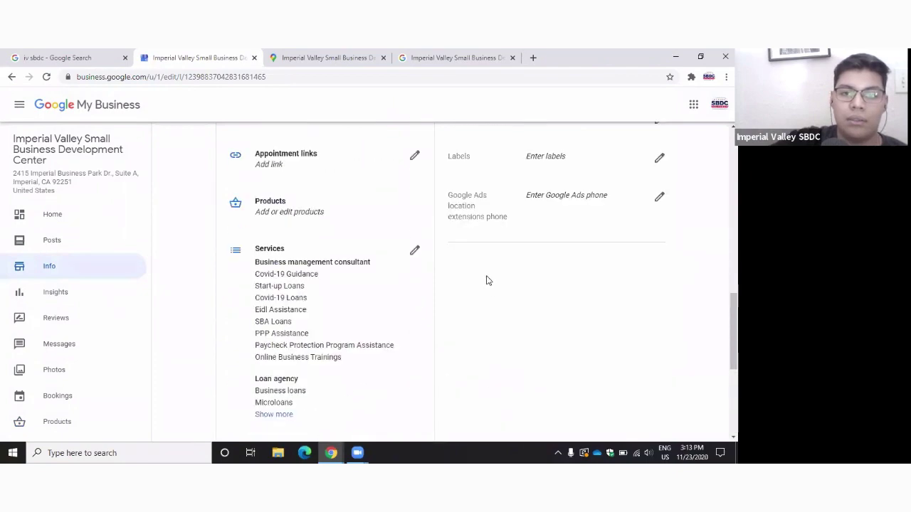
scroll(488, 280, up, 10)
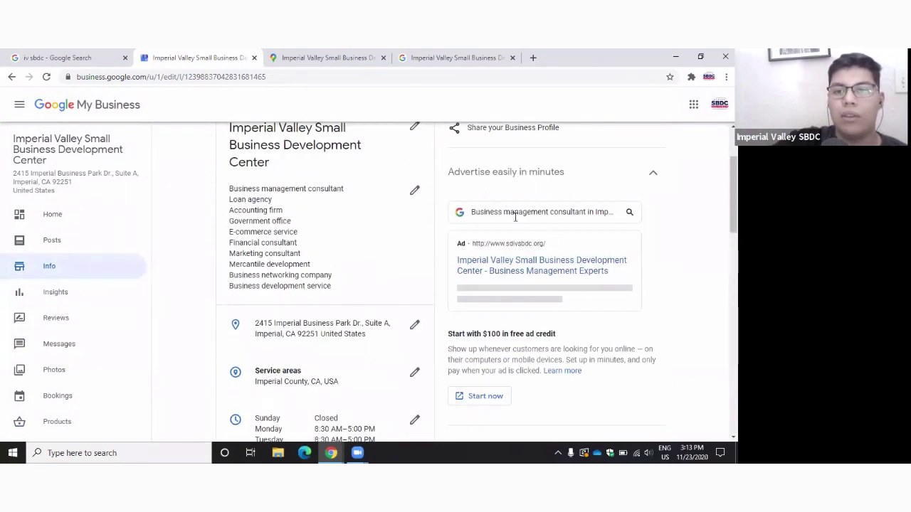
scroll(527, 344, down, 2)
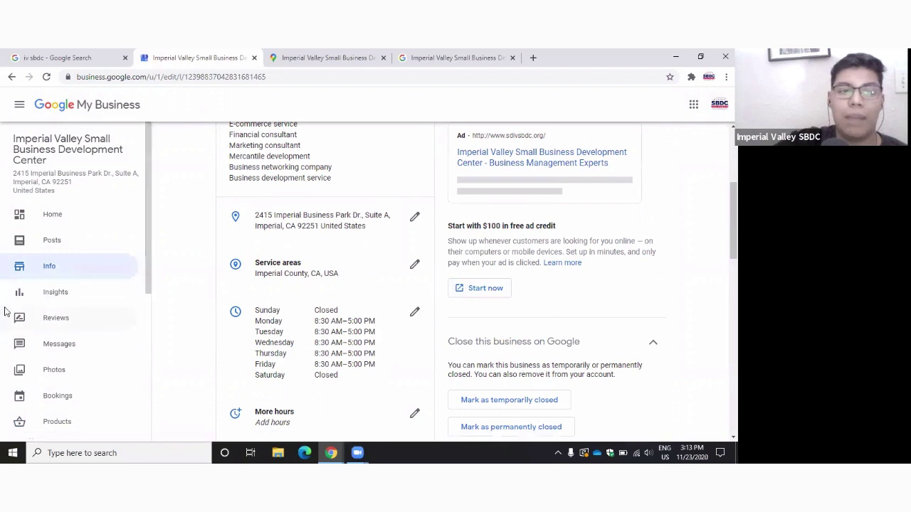
Step: Open the center's insights and set the period for the queries used to find the business to 1 quarter
click(49, 292)
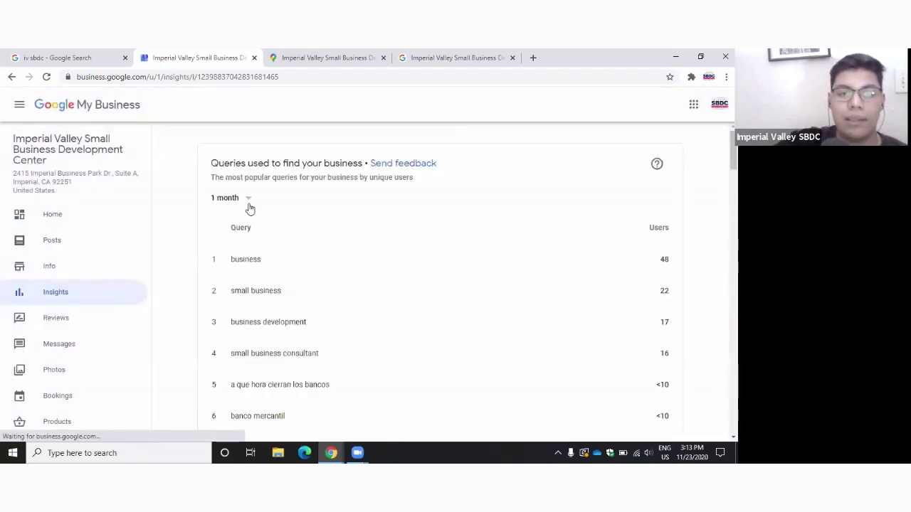
click(247, 201)
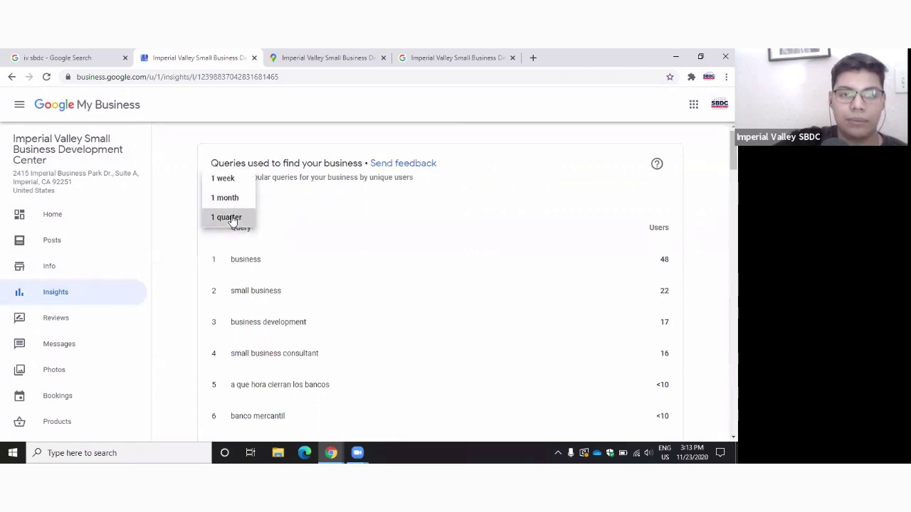
click(232, 220)
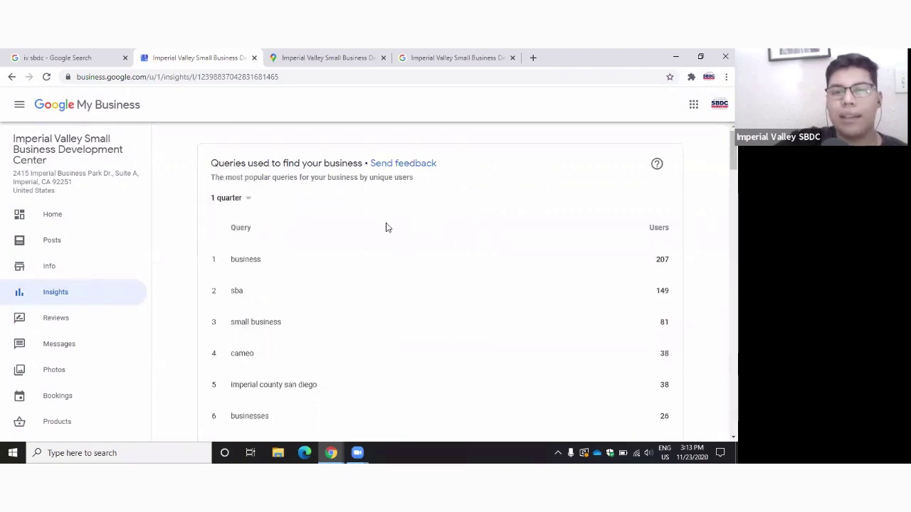
drag(438, 163, 196, 184)
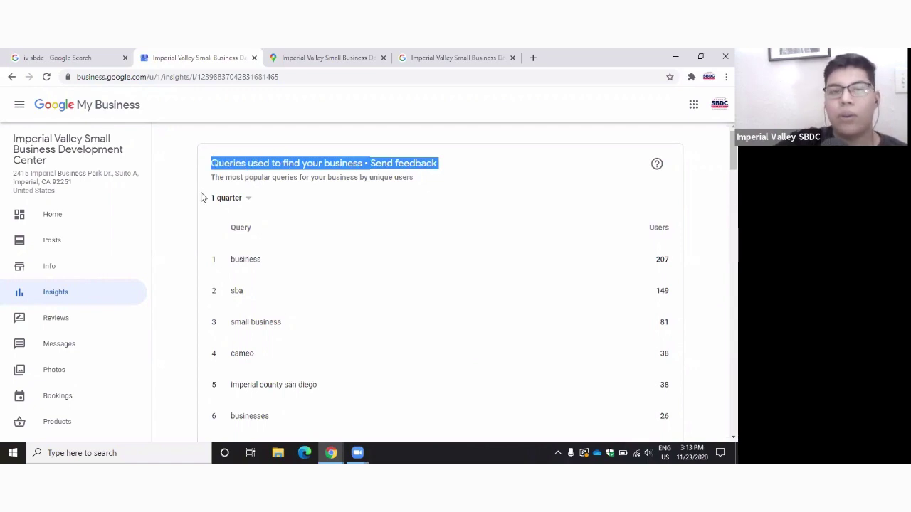
Step: Examine the most popular search queries and their user counts, continuing to the second page of the query list
scroll(219, 231, down, 1)
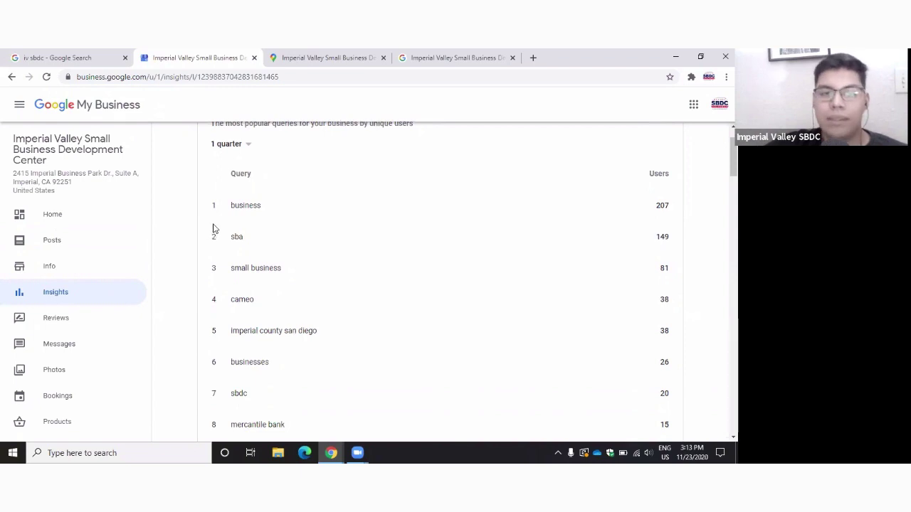
drag(228, 209, 282, 213)
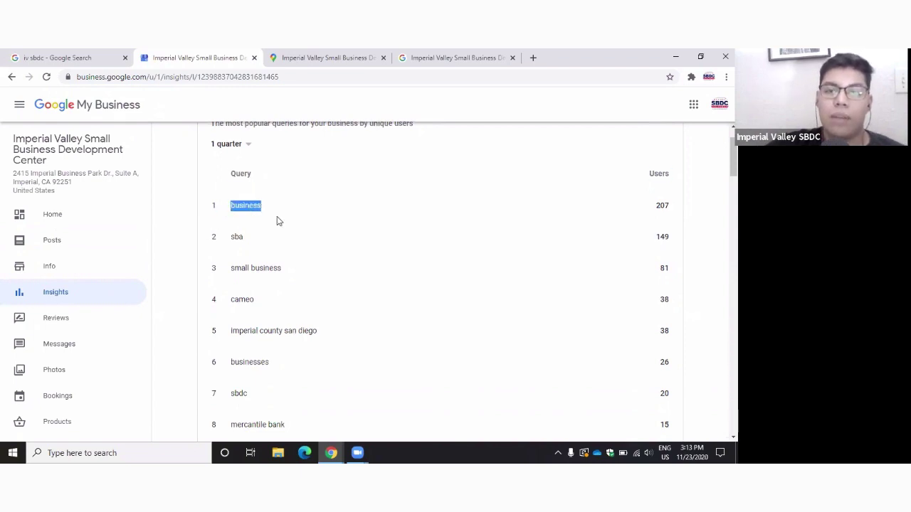
drag(243, 238, 176, 294)
scroll(268, 289, down, 2)
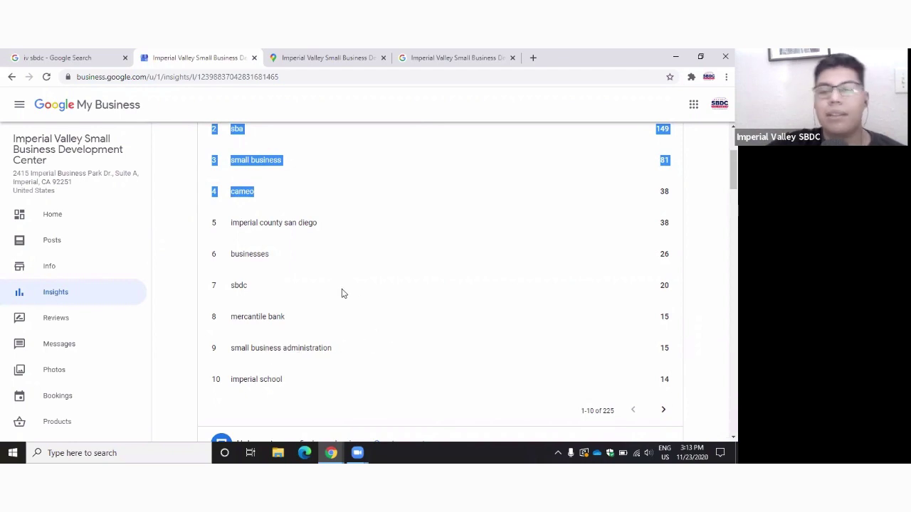
scroll(342, 293, up, 2)
scroll(320, 229, down, 3)
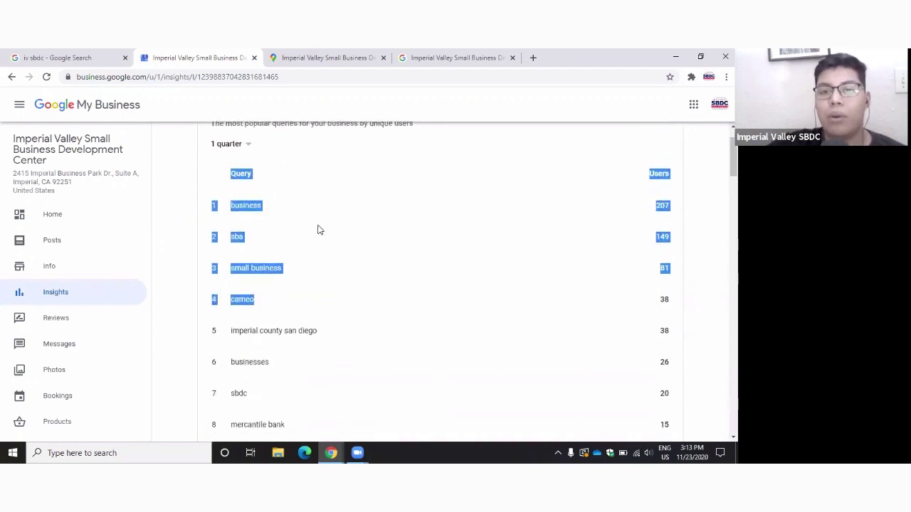
scroll(328, 226, down, 2)
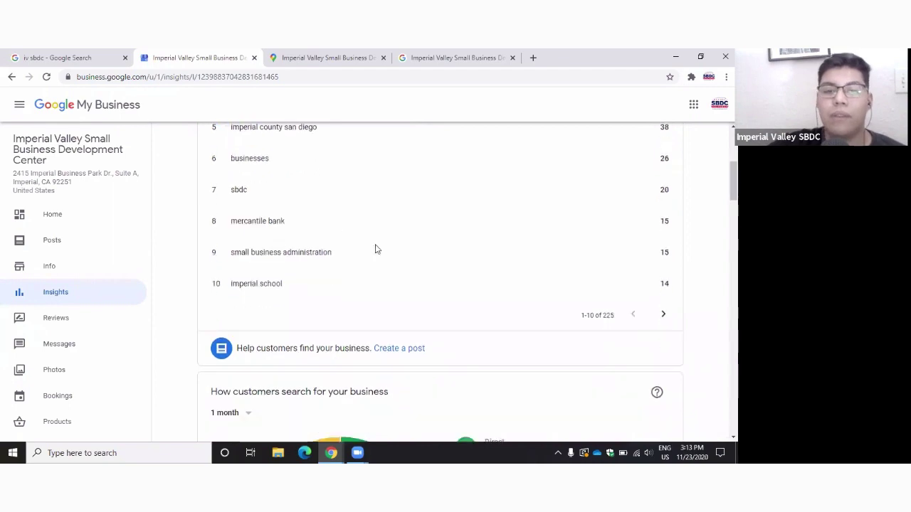
click(661, 250)
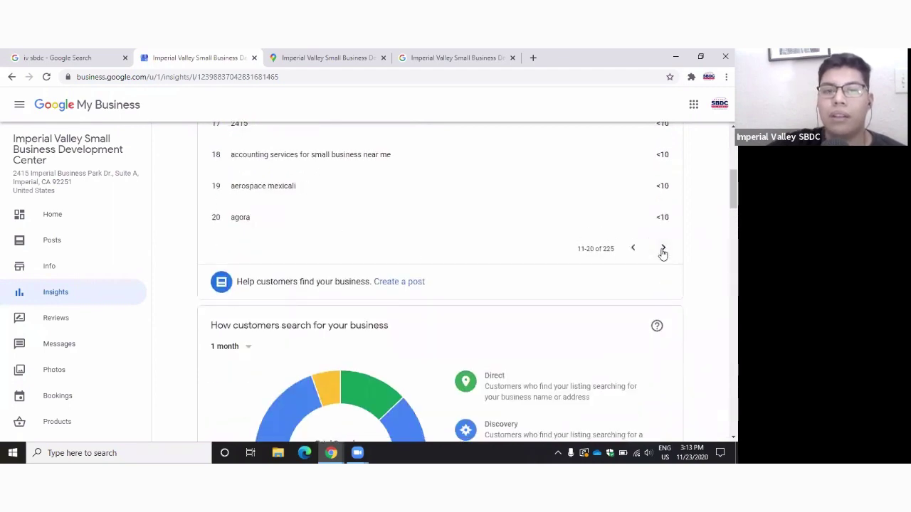
scroll(346, 228, up, 4)
scroll(291, 269, down, 1)
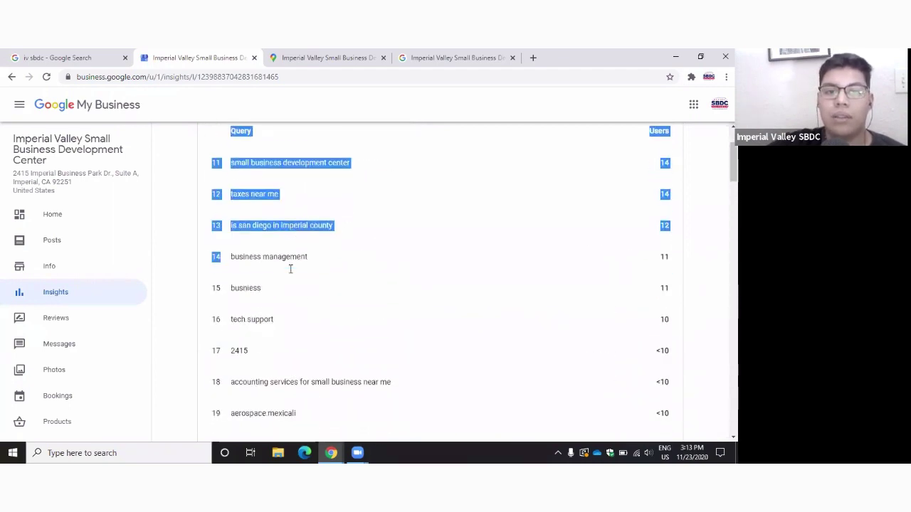
Step: Set the period of the chart on how customers search for the business to 1 quarter
scroll(290, 269, down, 6)
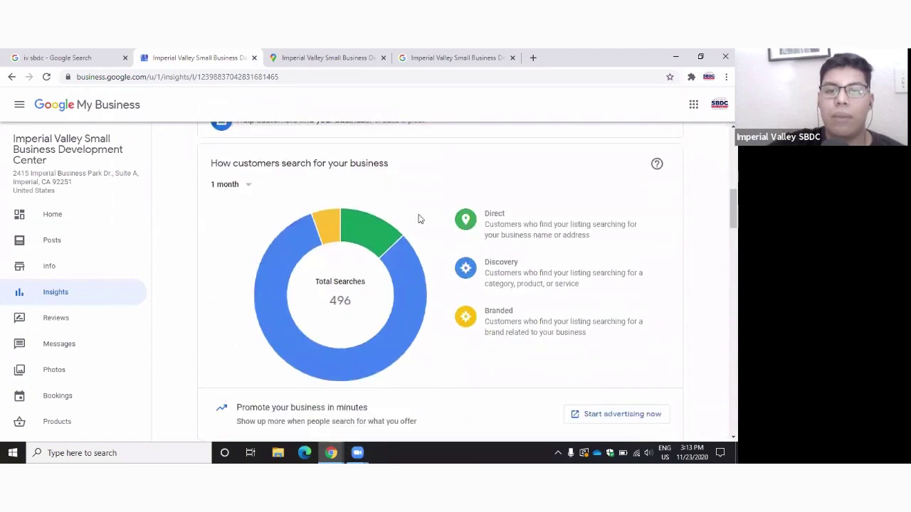
click(228, 186)
click(232, 203)
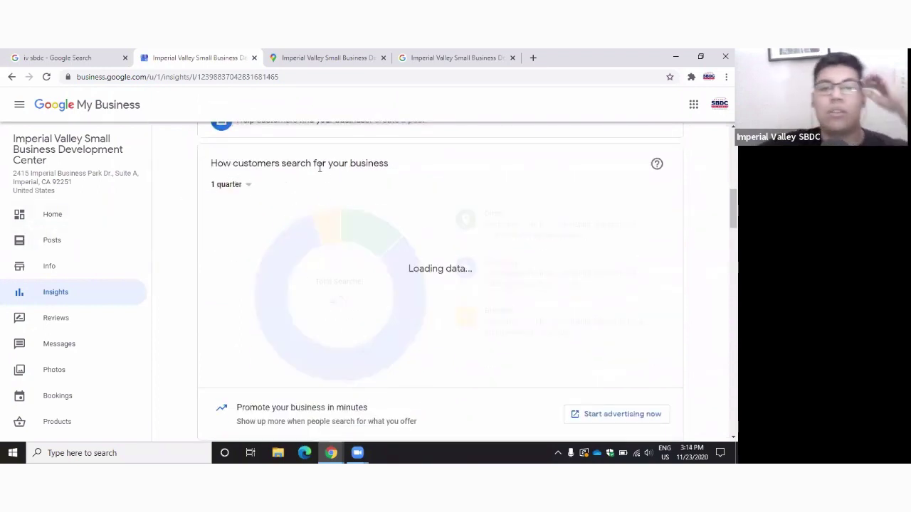
Step: Examine the direct, discovery and branded shares in the chart on how customers search for the business
scroll(297, 177, up, 3)
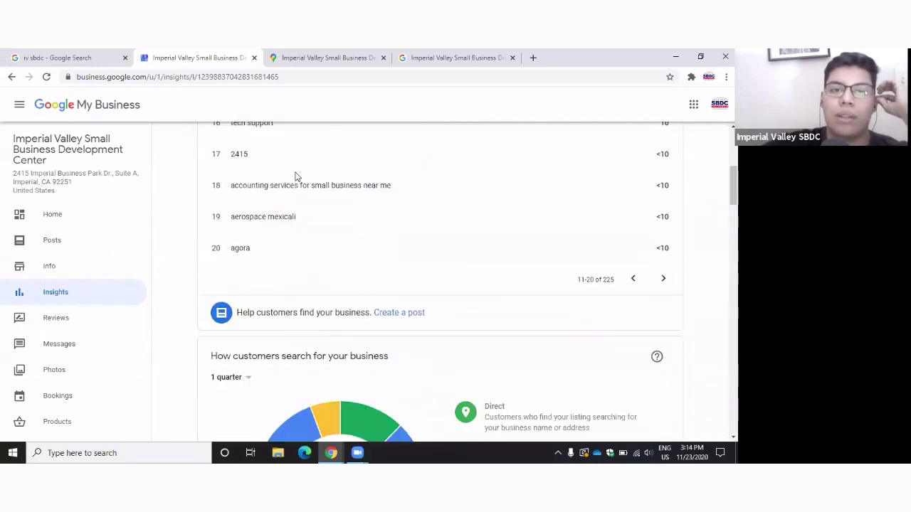
scroll(297, 177, down, 3)
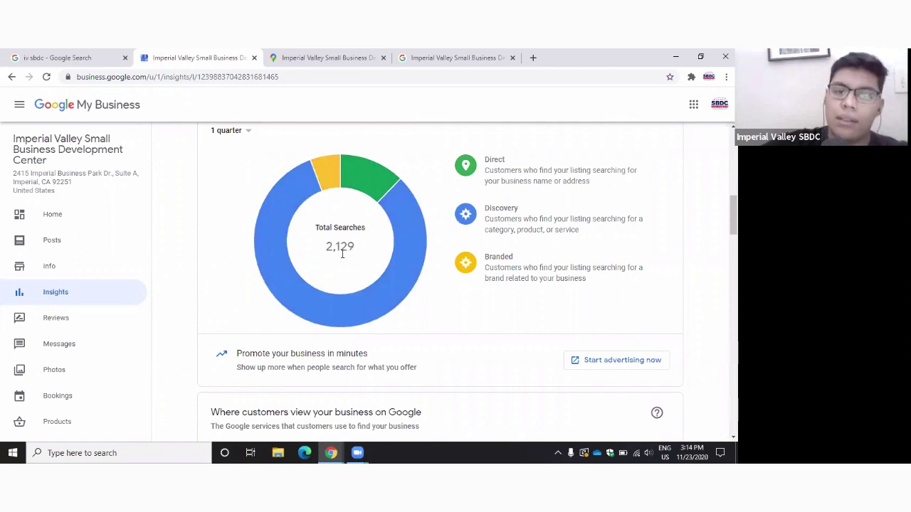
mouse_move(631, 265)
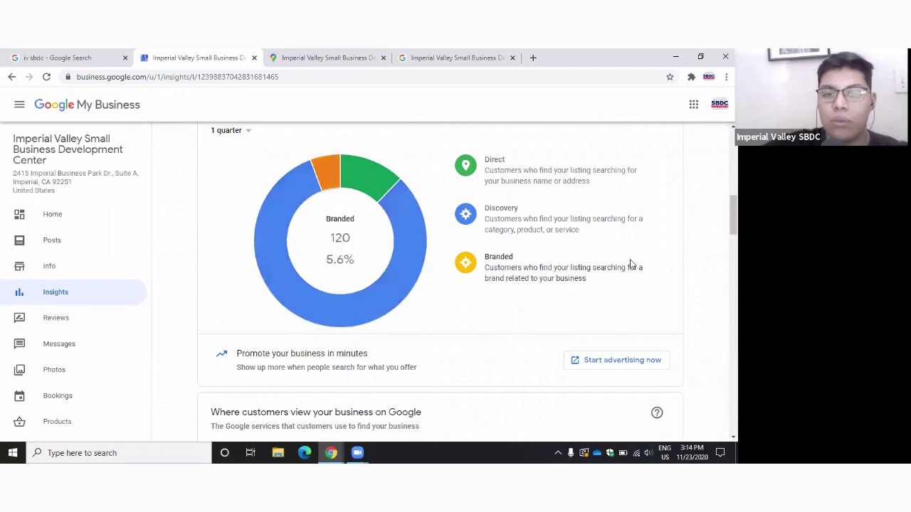
mouse_move(499, 174)
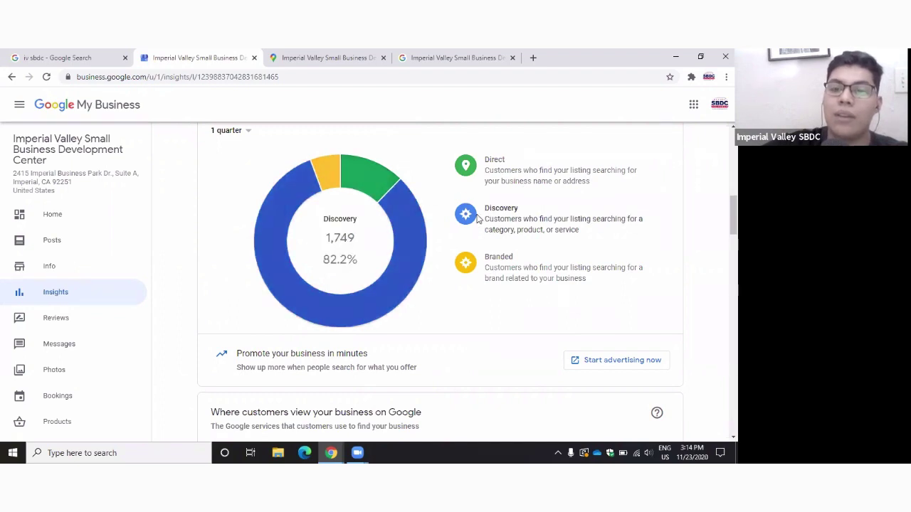
drag(496, 219, 559, 244)
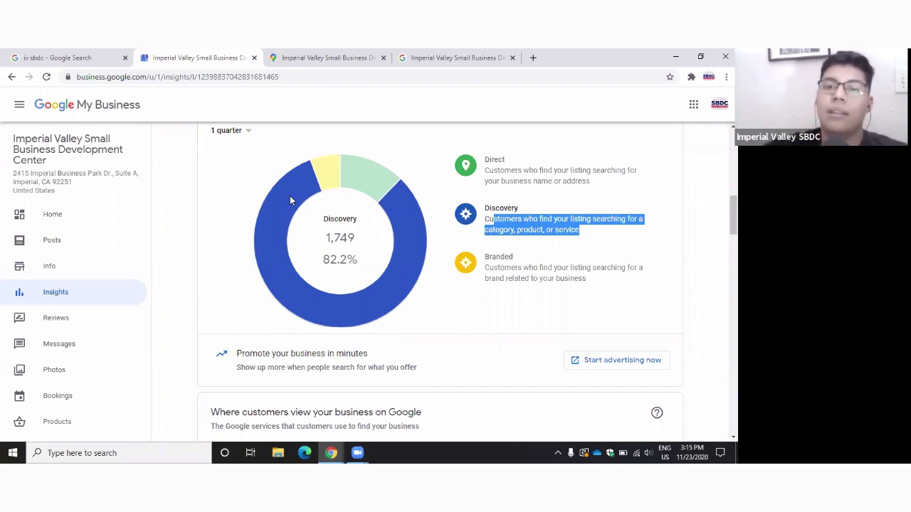
click(566, 276)
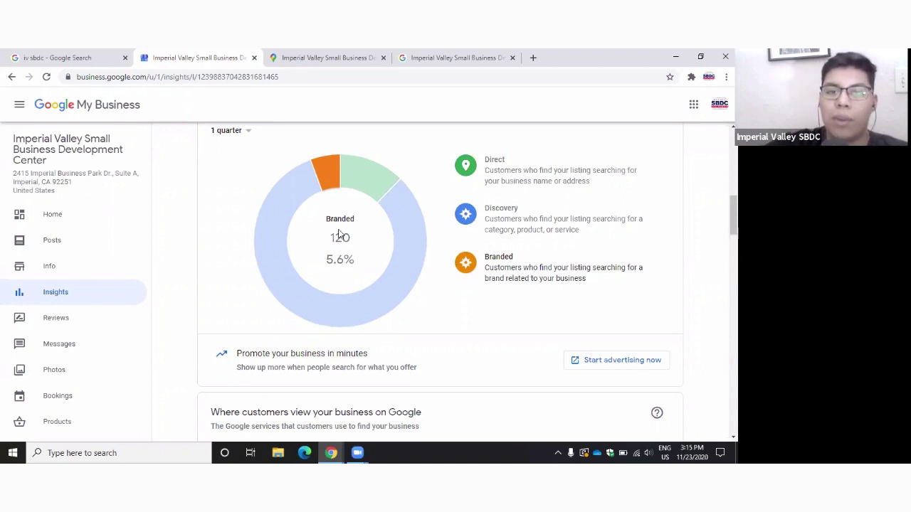
Step: Set the period of the chart on where customers view the business on Google to 1 quarter
scroll(339, 235, down, 1)
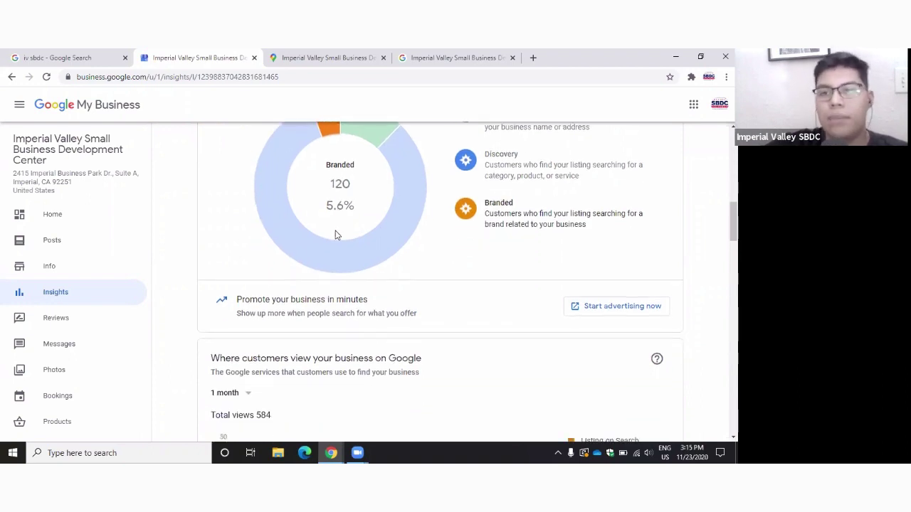
scroll(342, 227, down, 4)
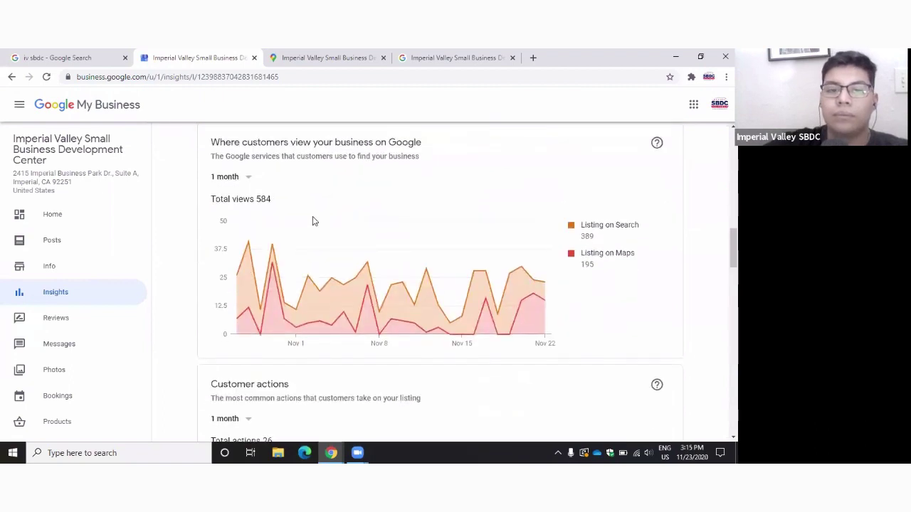
click(244, 178)
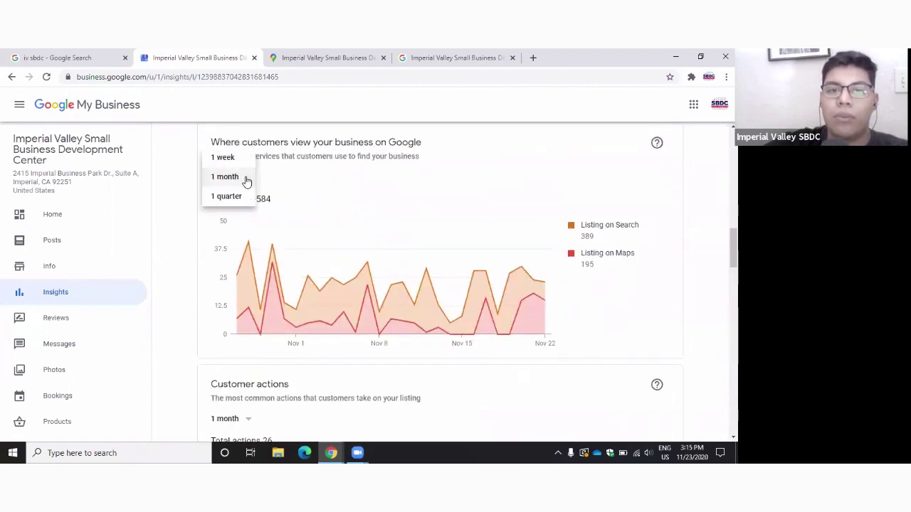
click(237, 199)
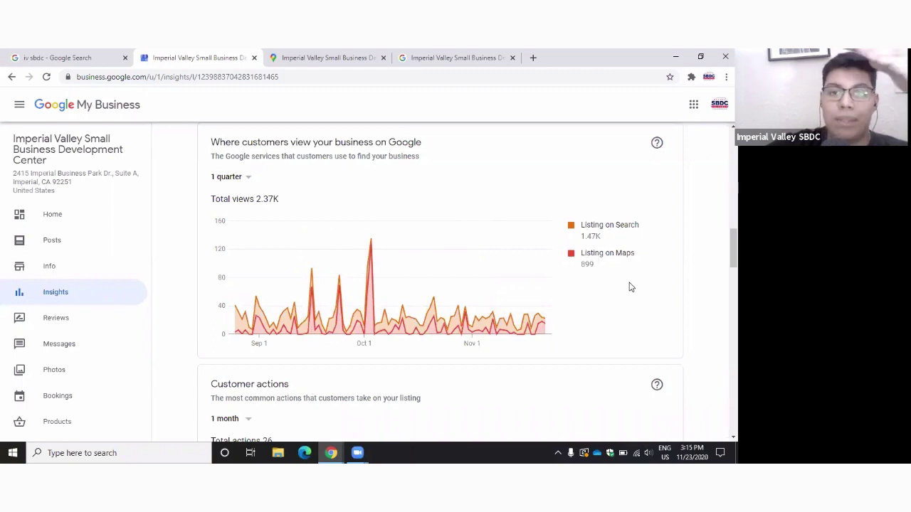
Step: Set the customer actions chart's period to 1 quarter and look over the website visits, direction requests and calls
scroll(629, 286, down, 3)
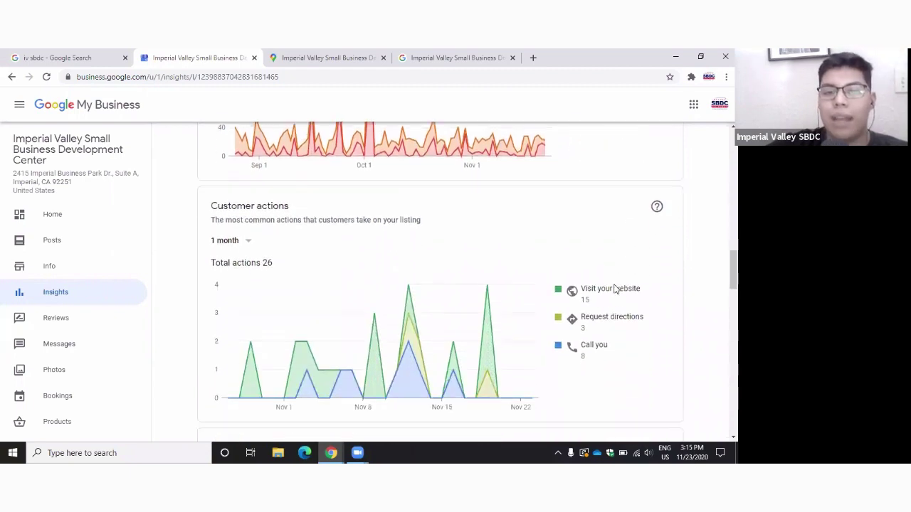
click(228, 205)
click(225, 220)
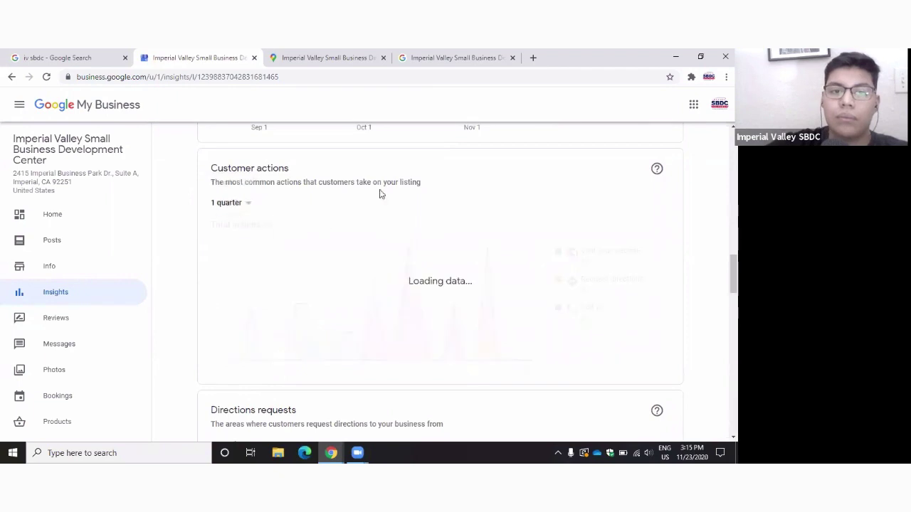
scroll(530, 246, down, 1)
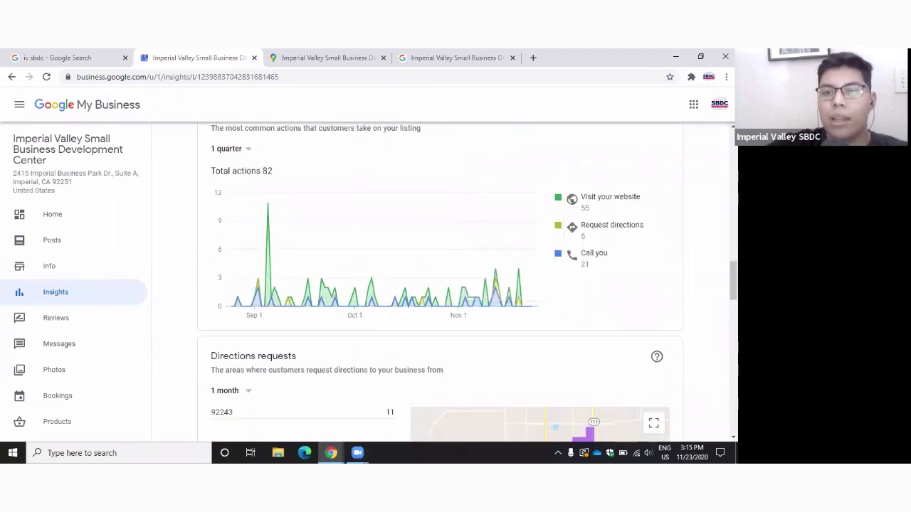
scroll(689, 230, up, 1)
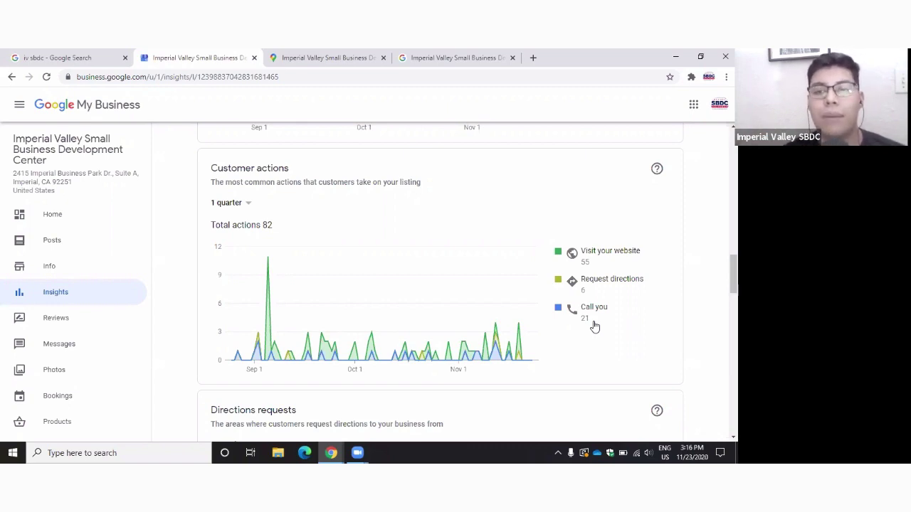
Step: Examine the directions requests map for the areas around Imperial from which customers request directions
scroll(584, 341, down, 3)
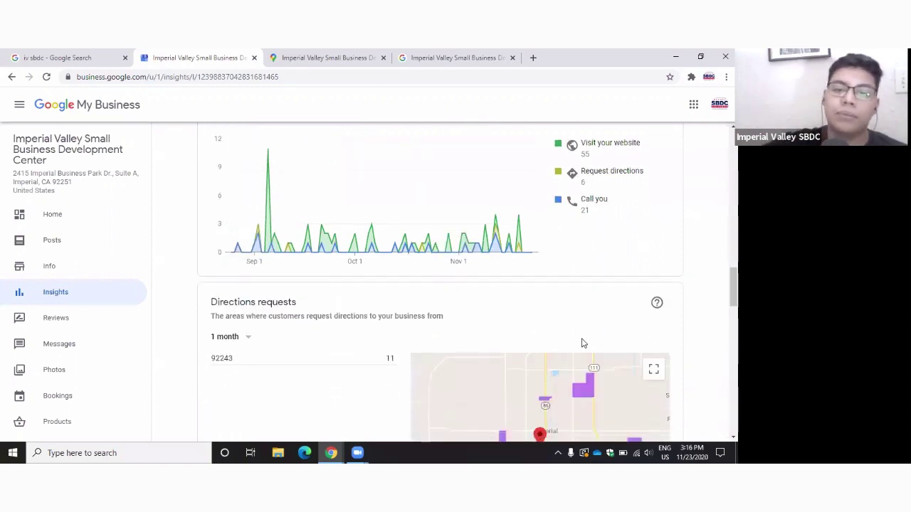
scroll(331, 180, down, 2)
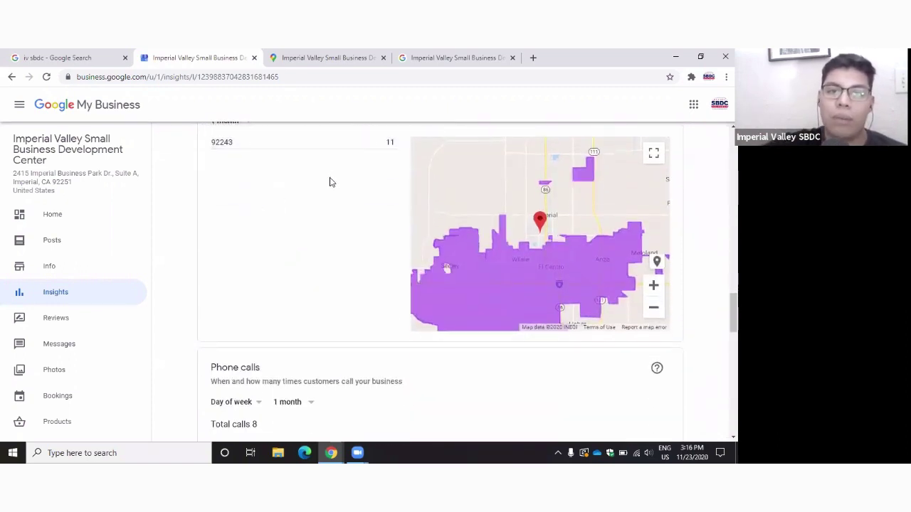
scroll(330, 183, up, 1)
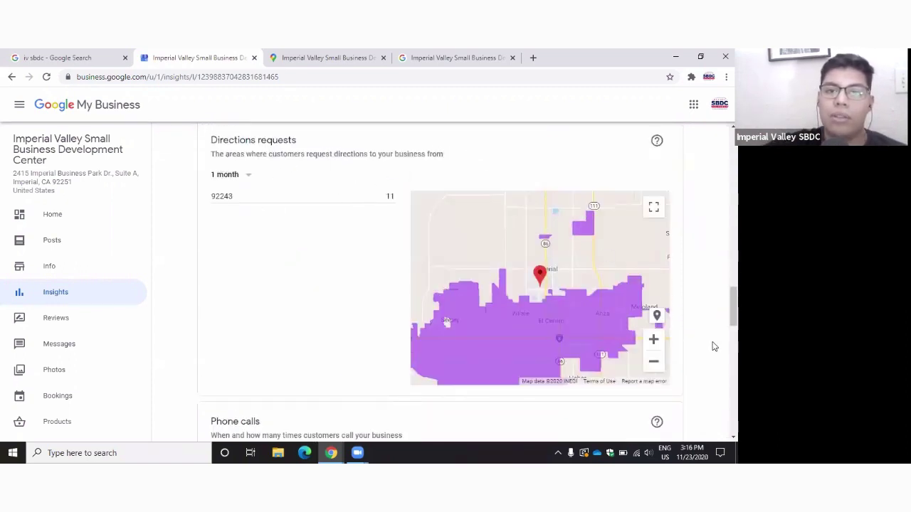
drag(531, 292, 513, 248)
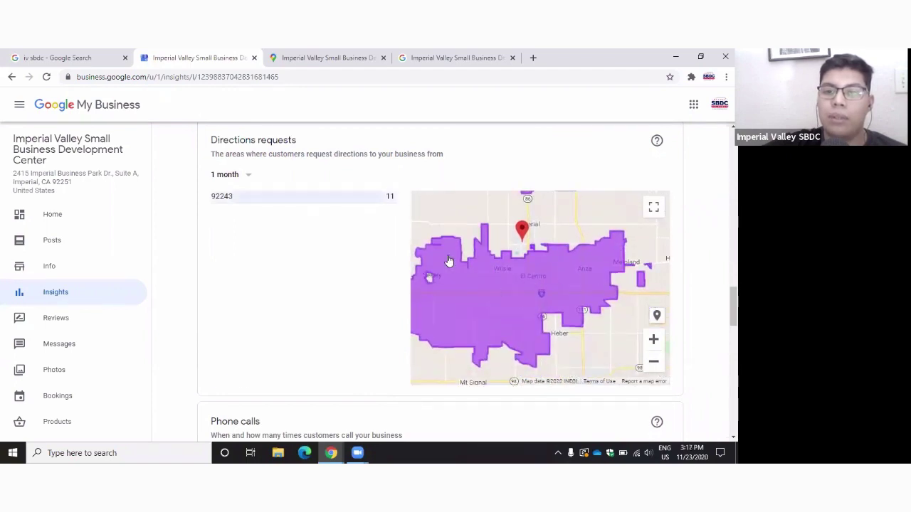
drag(524, 279, 515, 314)
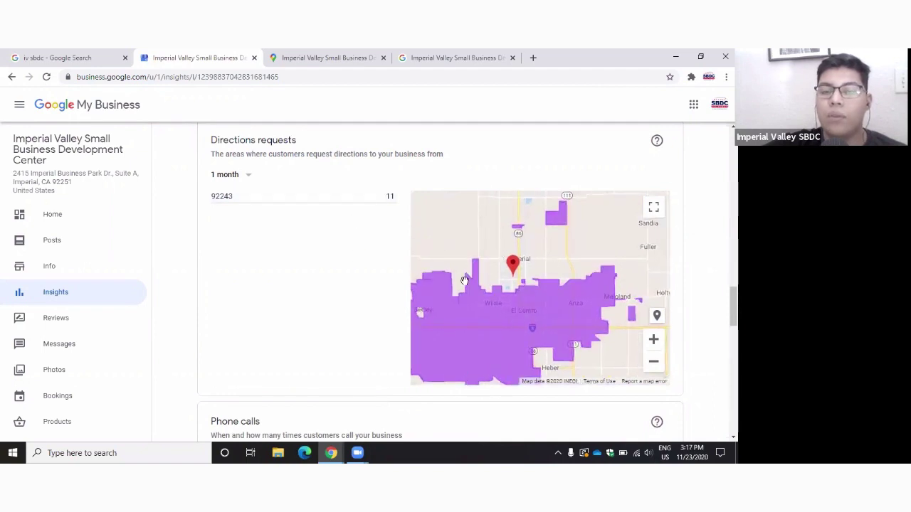
drag(532, 298, 552, 226)
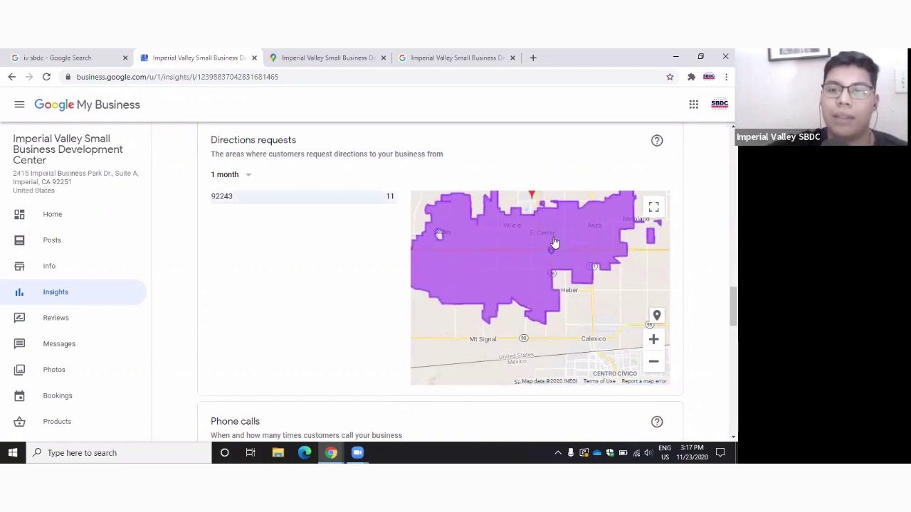
drag(551, 237, 524, 327)
drag(564, 248, 582, 217)
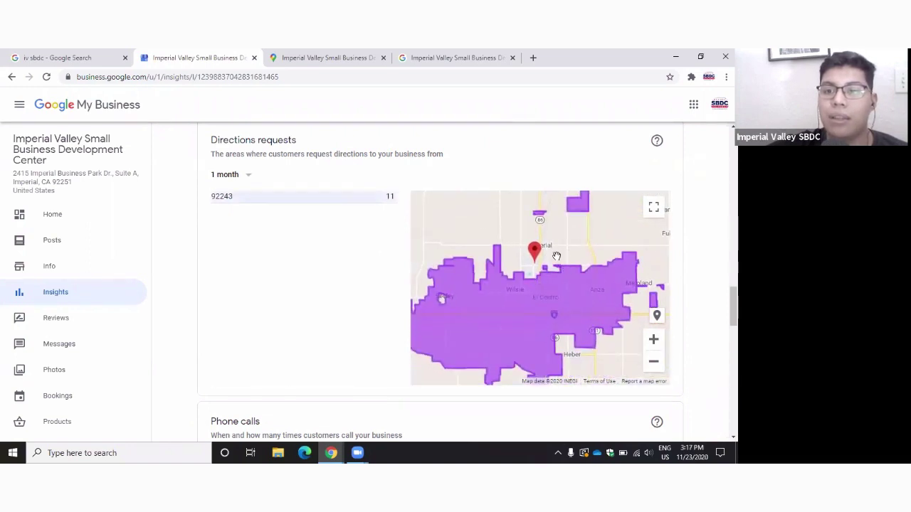
Step: Look over the phone calls chart by day of week and review the other insights charts once more
scroll(323, 306, down, 4)
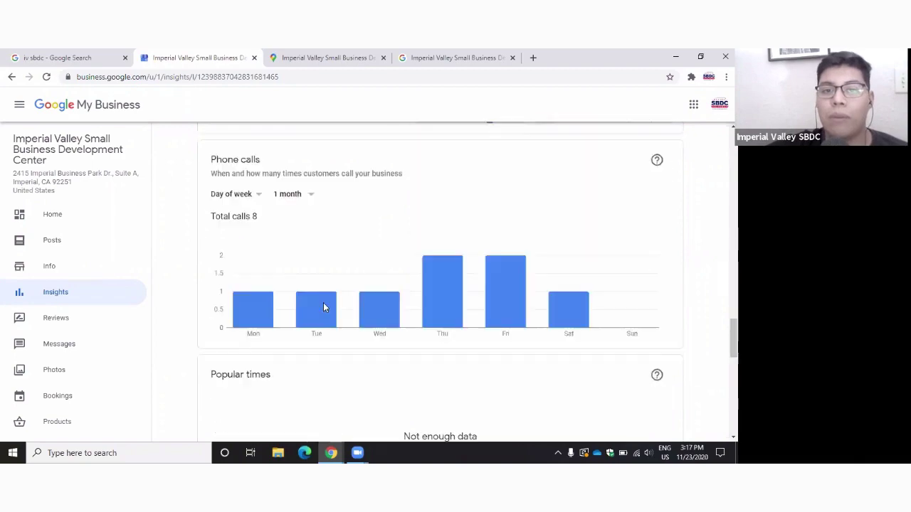
scroll(324, 307, up, 15)
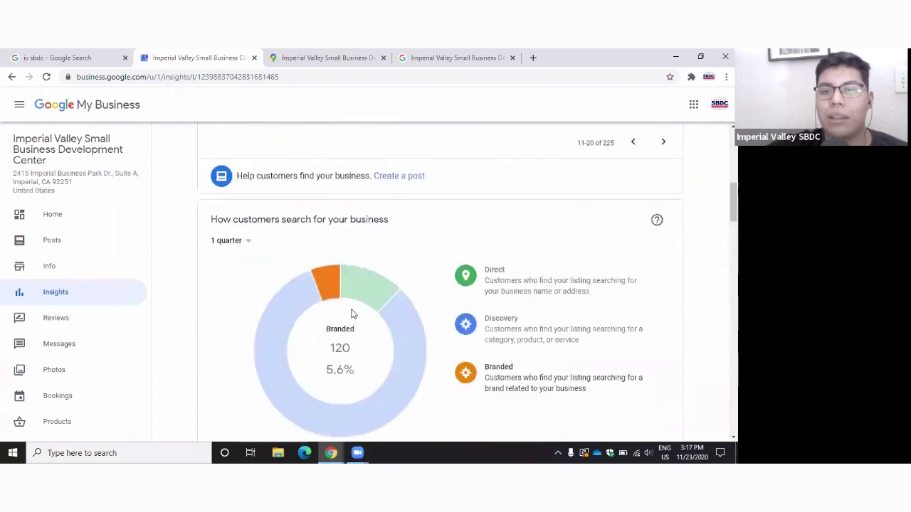
scroll(349, 315, up, 3)
scroll(348, 315, down, 14)
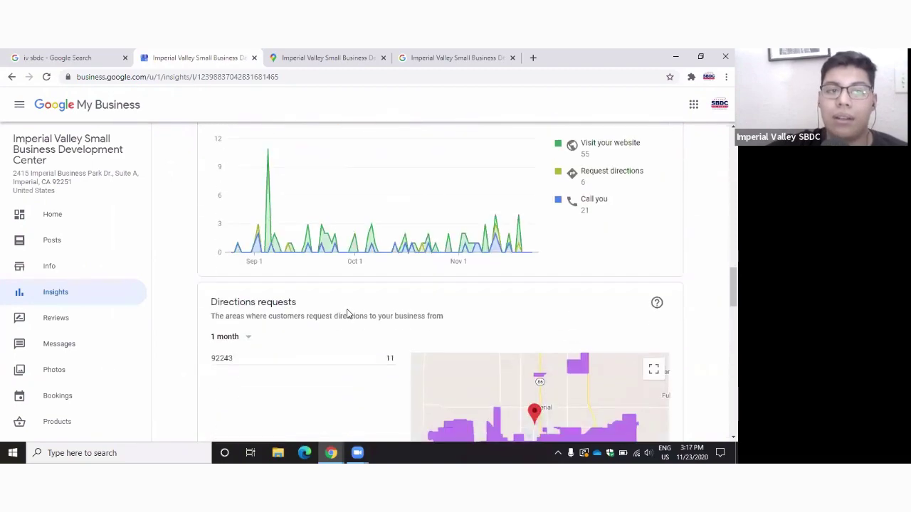
scroll(348, 313, down, 3)
scroll(334, 309, down, 3)
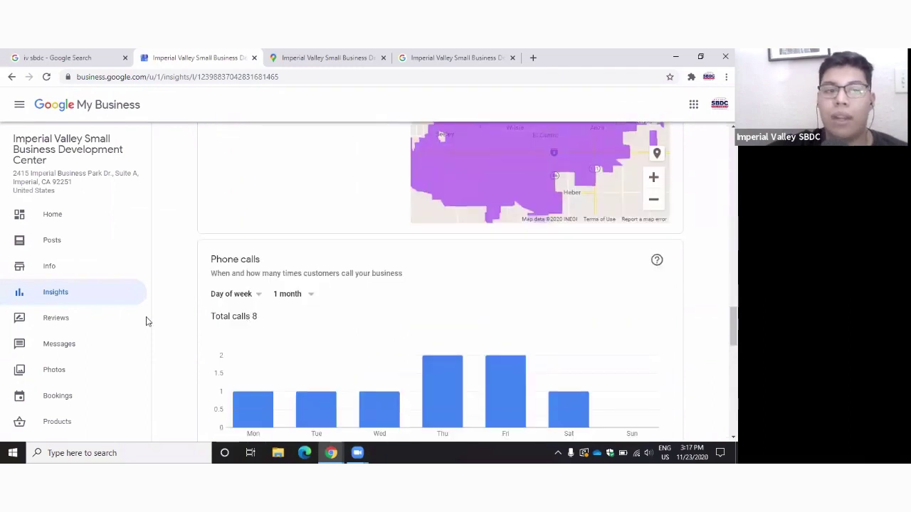
Step: View the center's customer reviews page and its page for customer messages
click(57, 324)
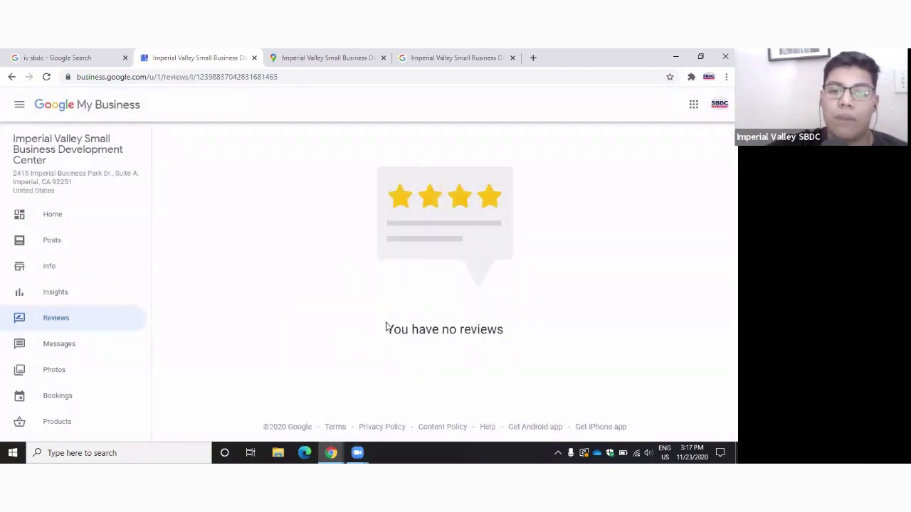
drag(384, 329, 272, 328)
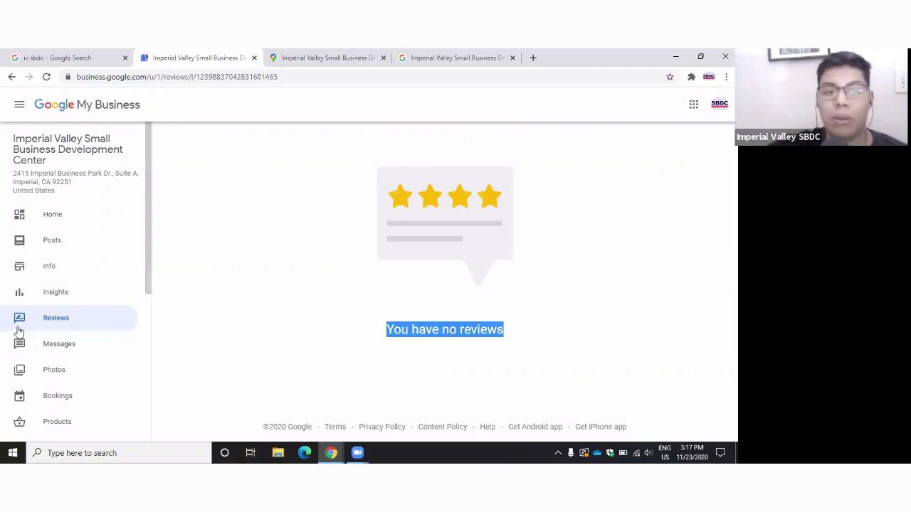
click(56, 349)
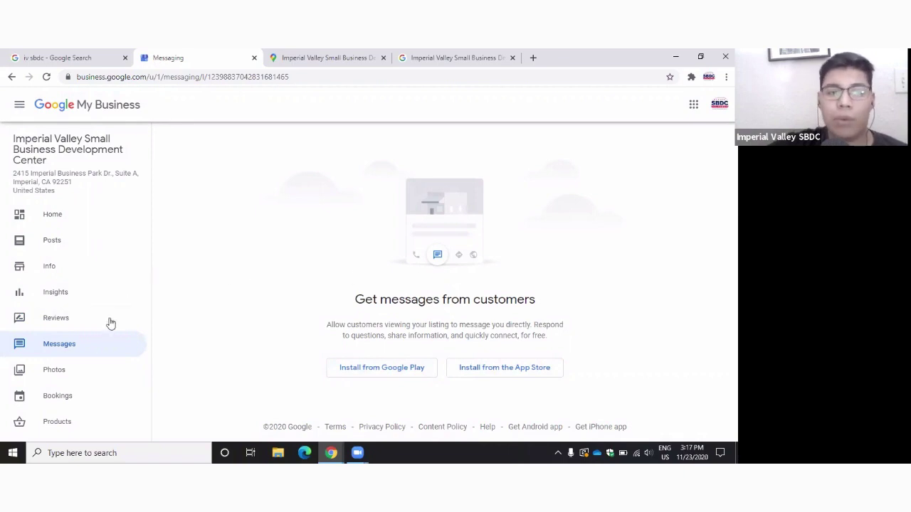
Step: Open the center's photos and view the overview, the photos by owner and the photos by customer
click(57, 371)
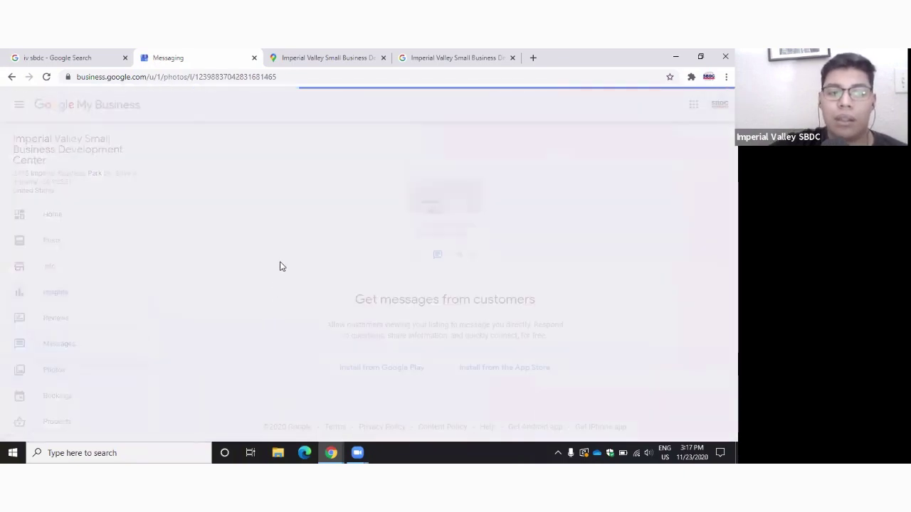
scroll(306, 278, down, 1)
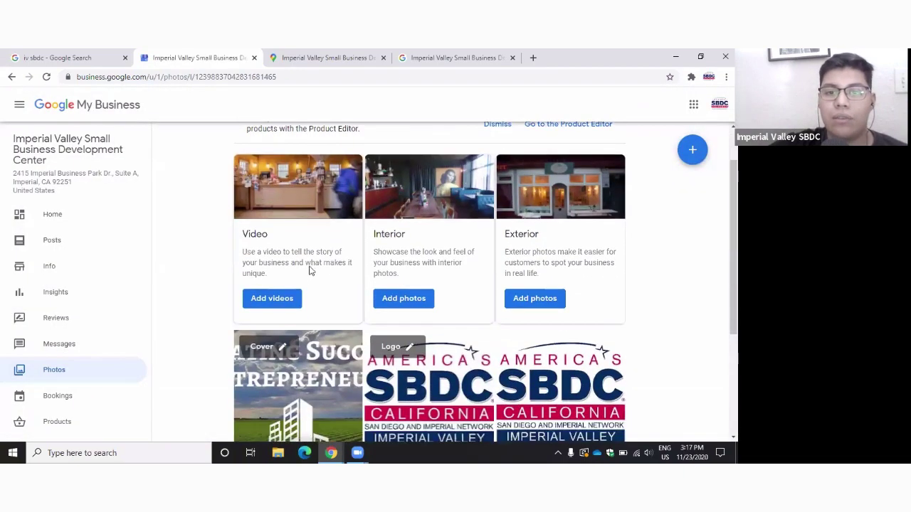
scroll(306, 263, down, 1)
scroll(307, 249, up, 1)
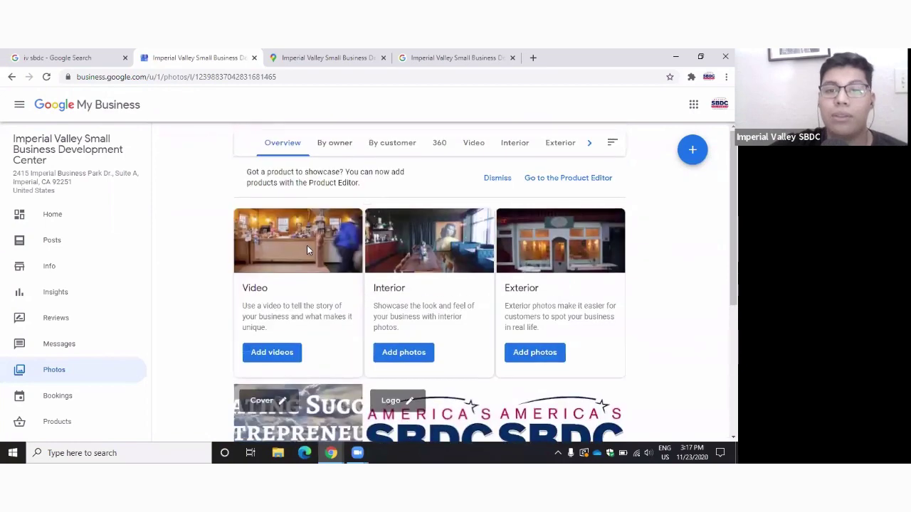
click(342, 143)
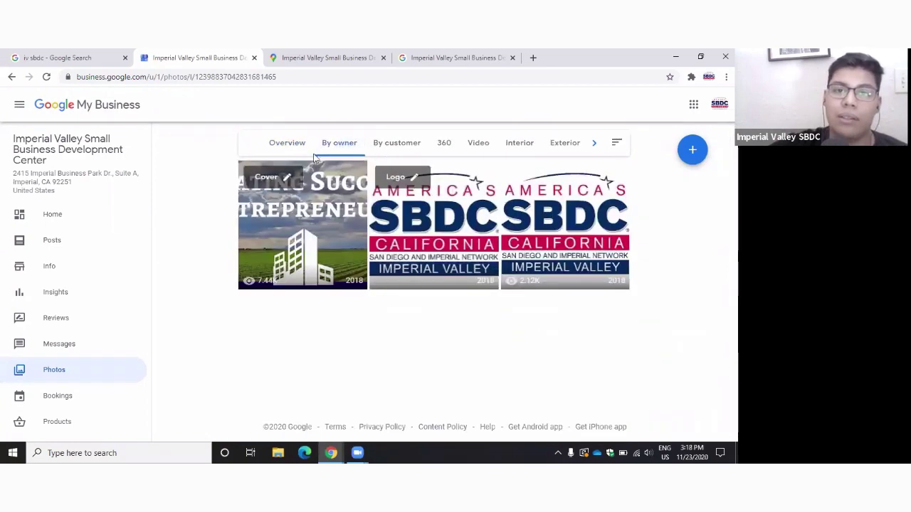
click(288, 146)
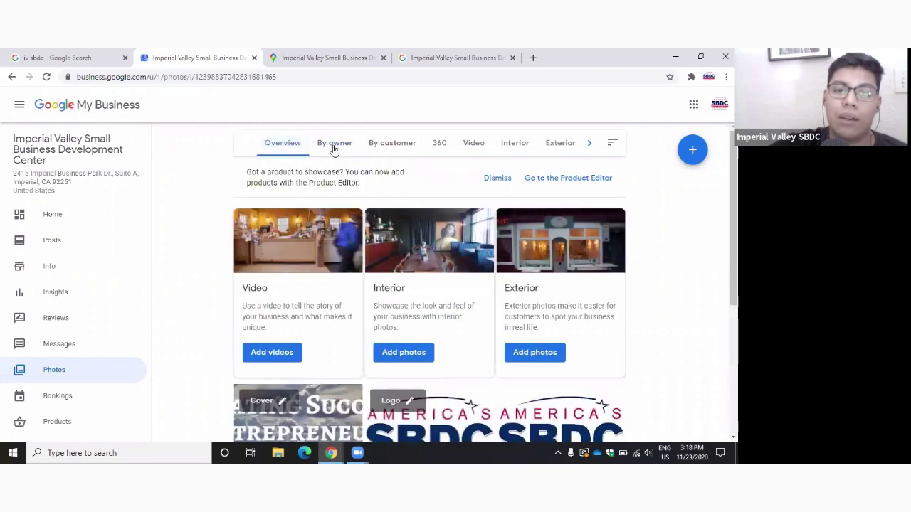
click(335, 143)
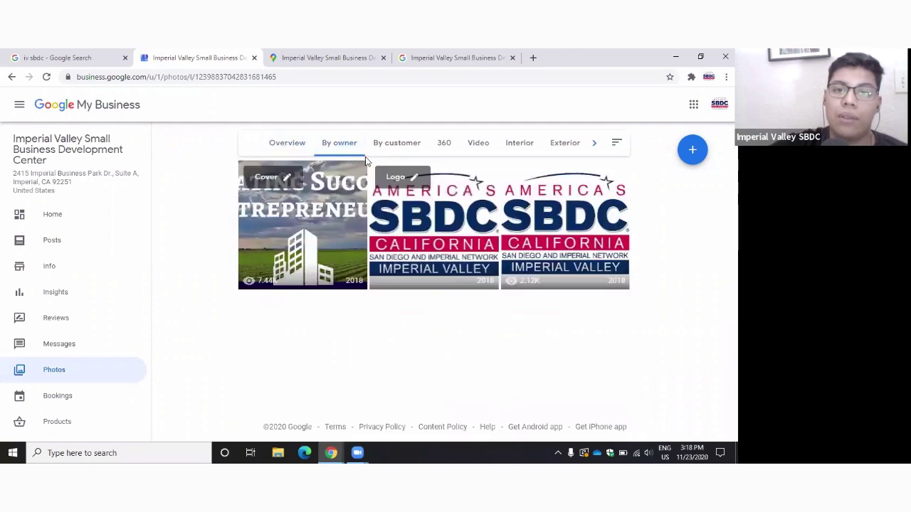
click(402, 146)
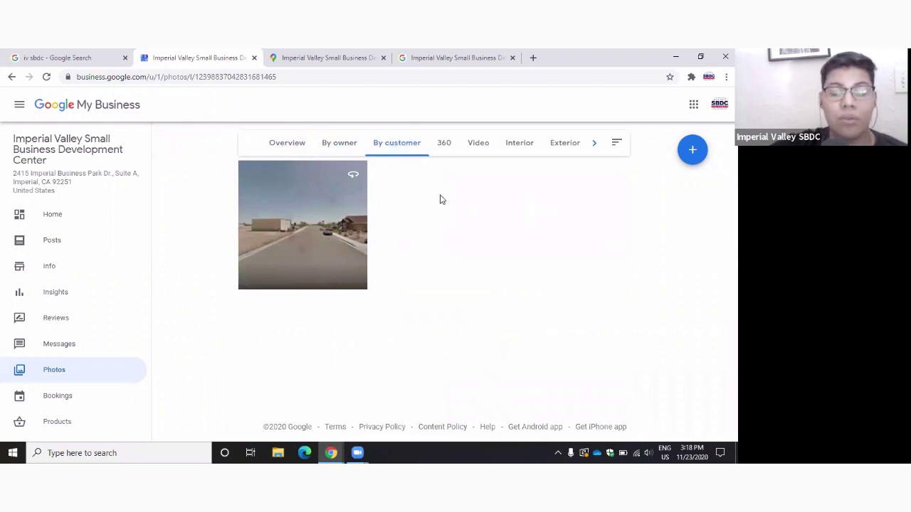
Step: View the center's 360 photos and look over its bookings and products pages
click(441, 145)
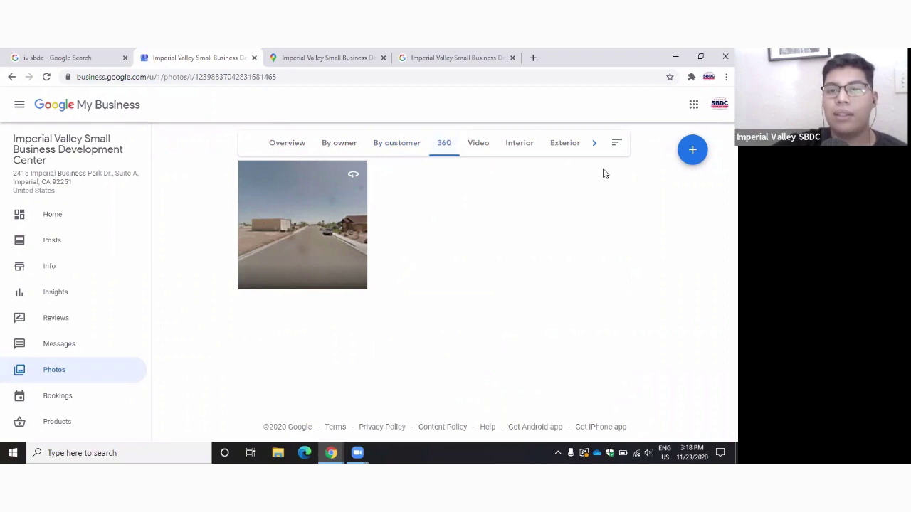
click(60, 399)
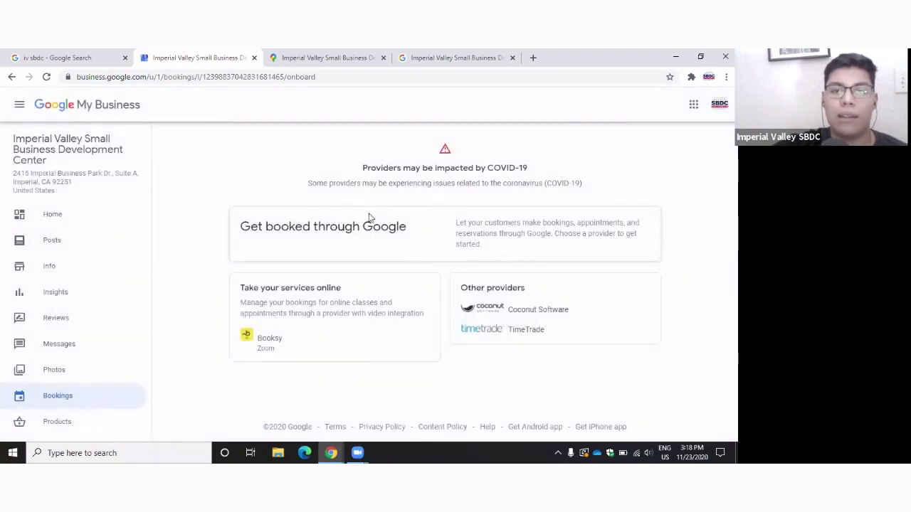
click(74, 415)
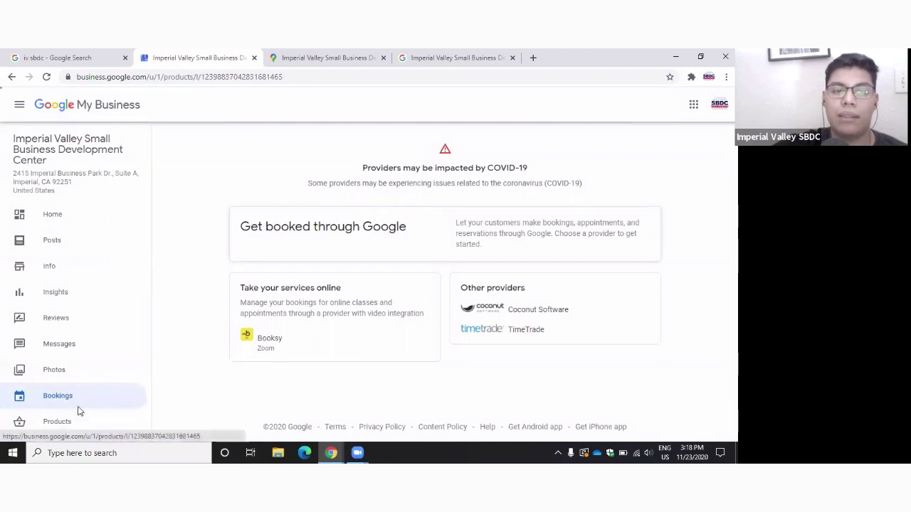
Step: Open the center's website builder and examine the unpublished site's preview from its heading to the reviews section
scroll(56, 333, down, 3)
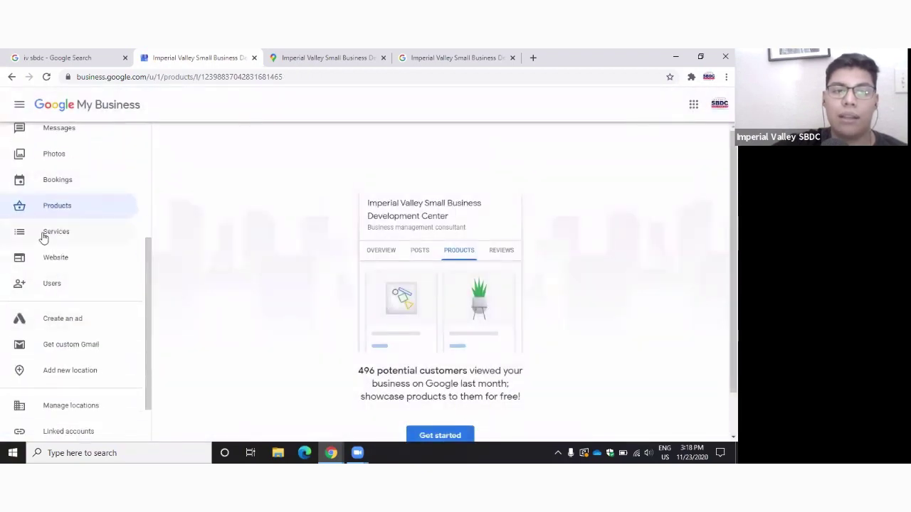
click(51, 259)
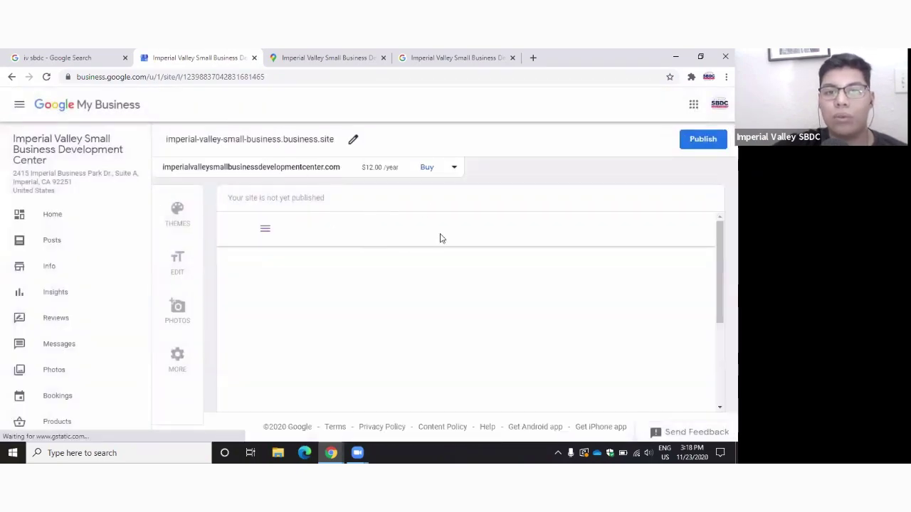
scroll(444, 291, down, 6)
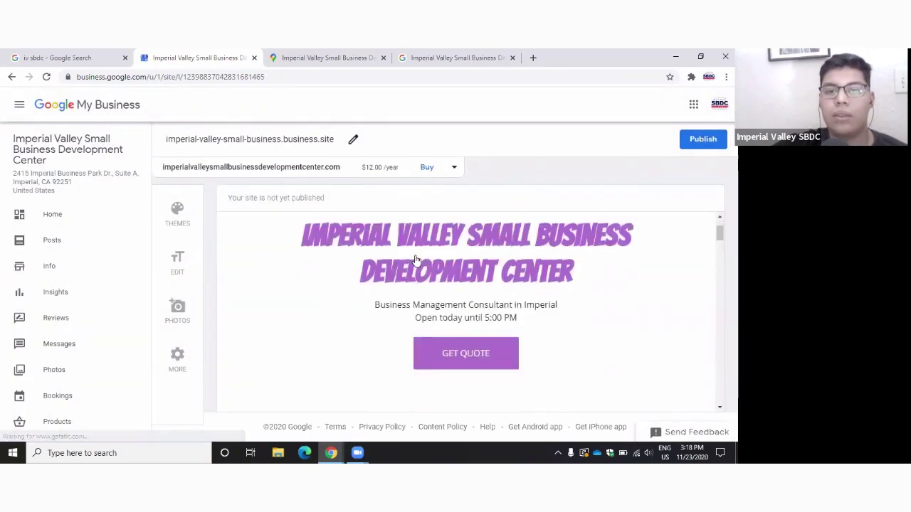
scroll(444, 291, down, 6)
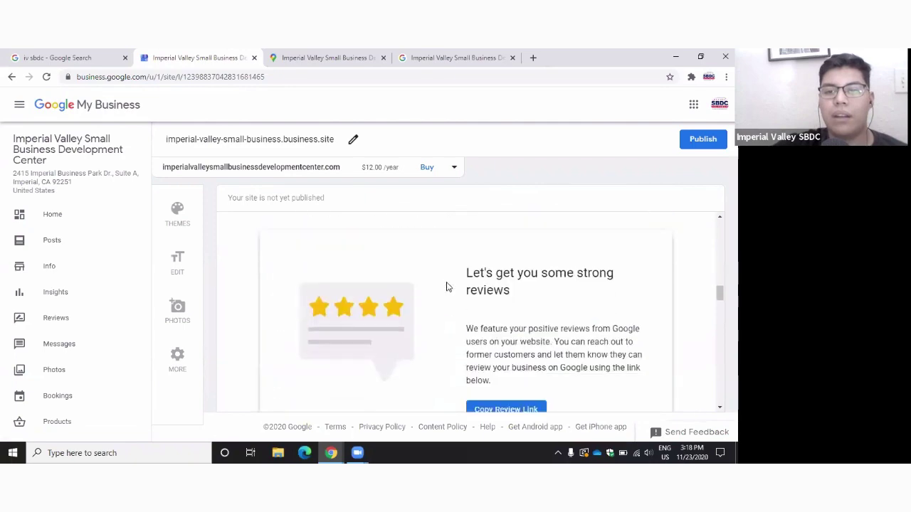
scroll(447, 285, down, 2)
scroll(448, 286, up, 10)
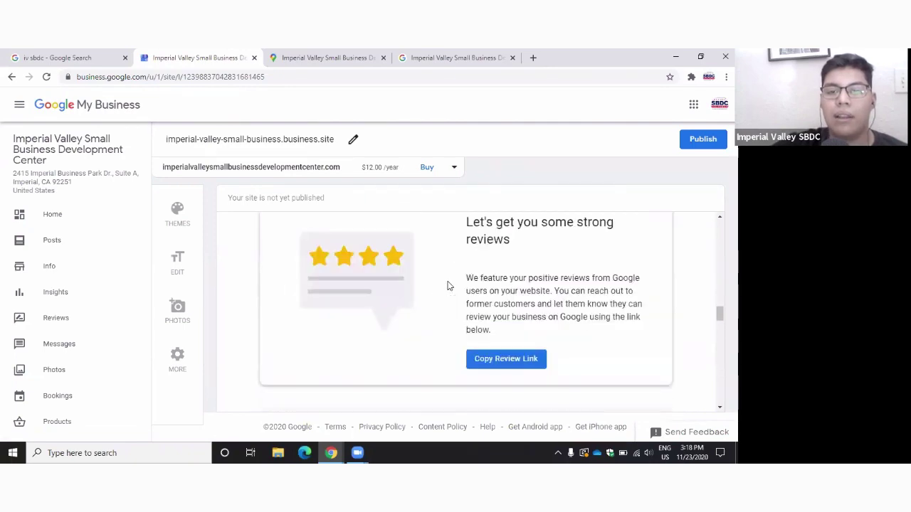
scroll(453, 285, up, 4)
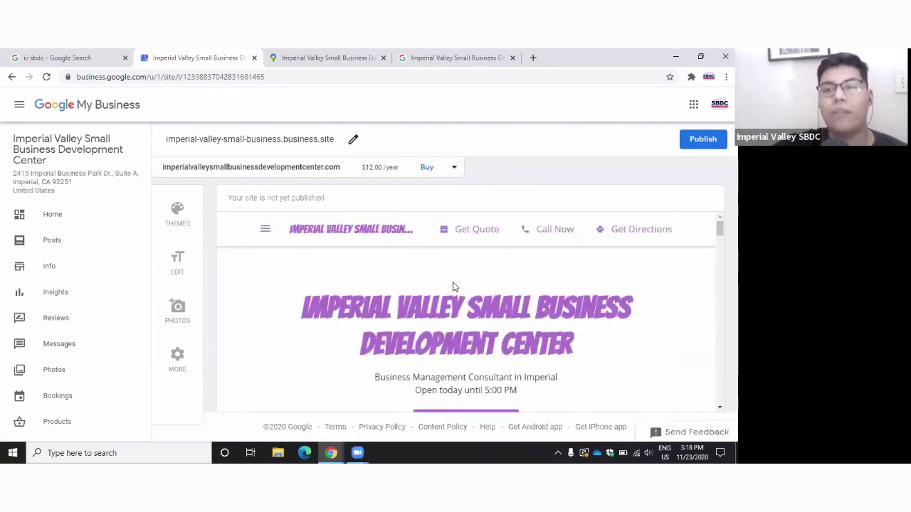
Step: Look over the remaining management options for the center's profile and return to its home dashboard
scroll(66, 354, down, 4)
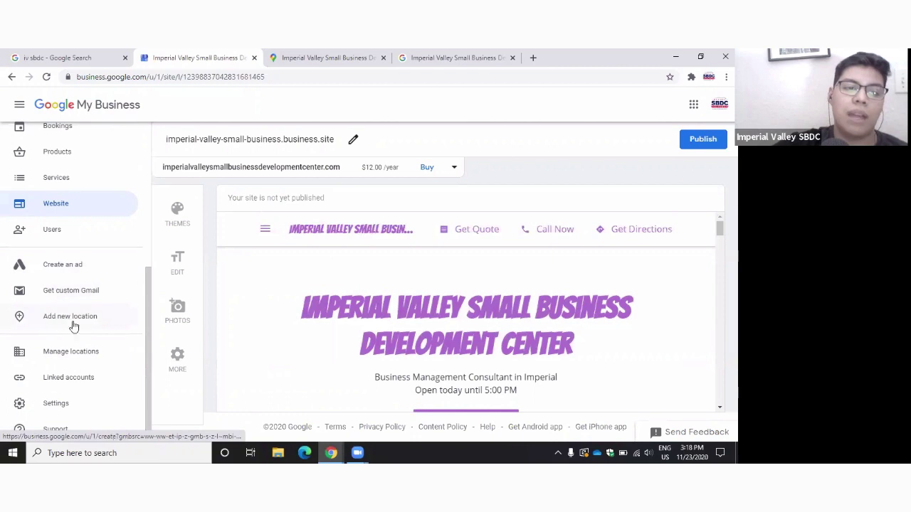
scroll(57, 355, up, 5)
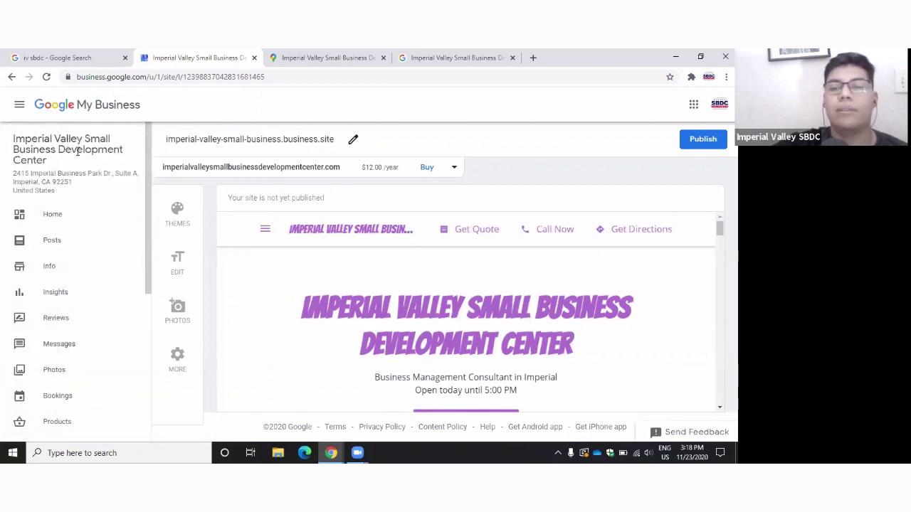
click(95, 213)
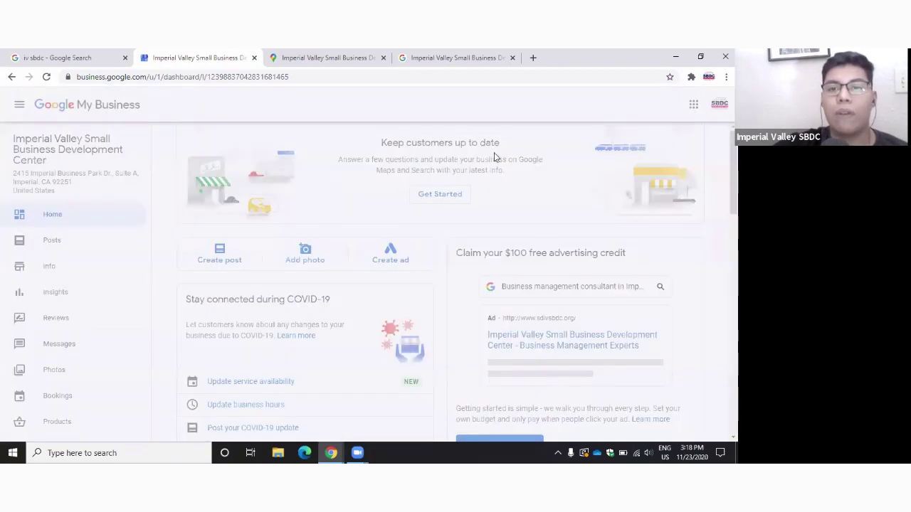